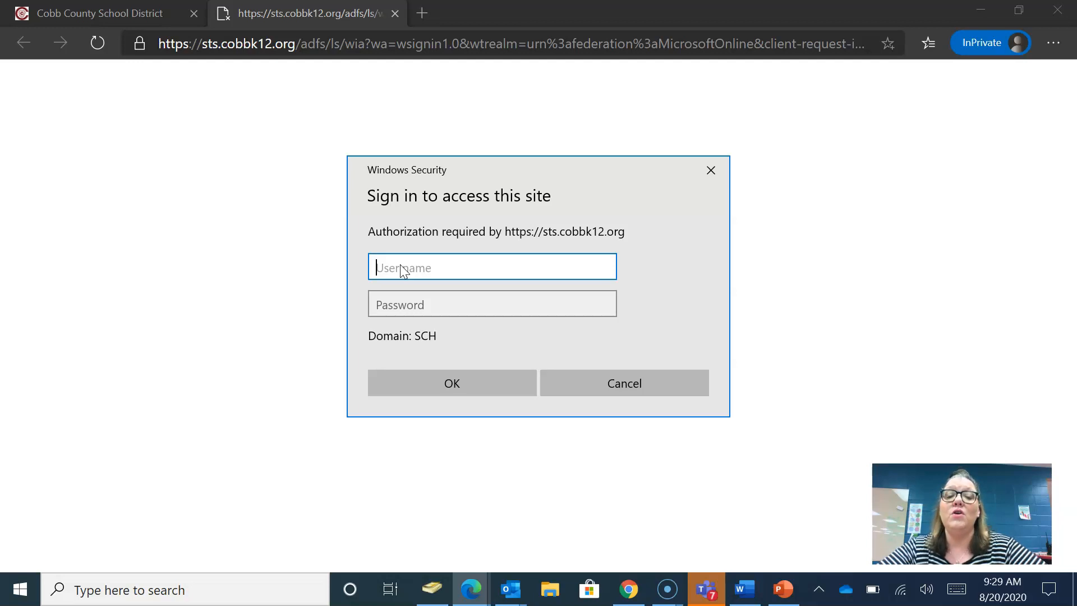
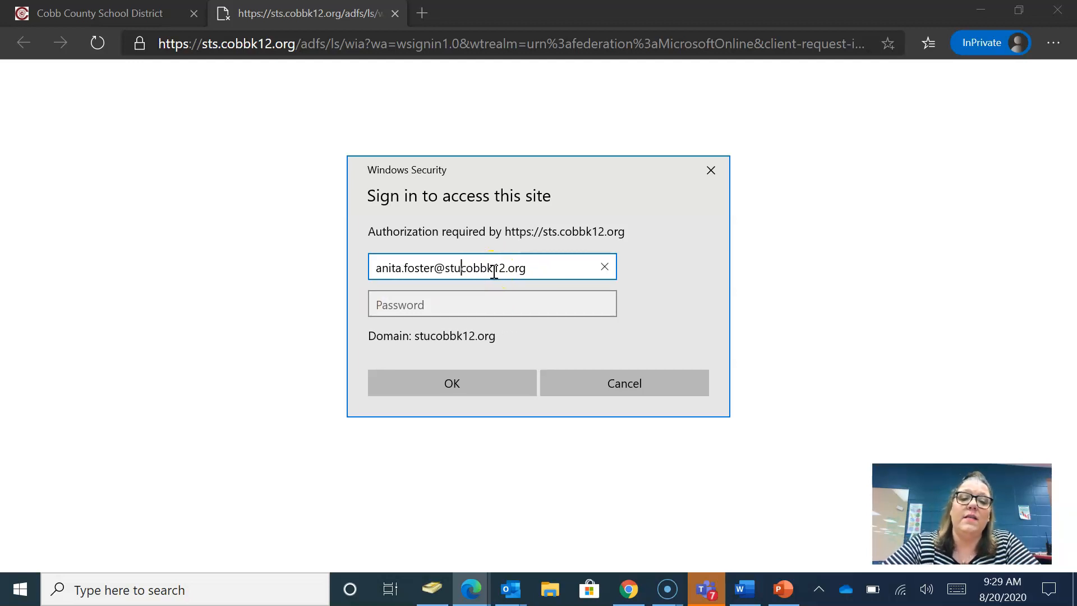
# - Sign in to Office 365 with the school account username and password
pyautogui.click(481, 306)
pyautogui.write('••••••')
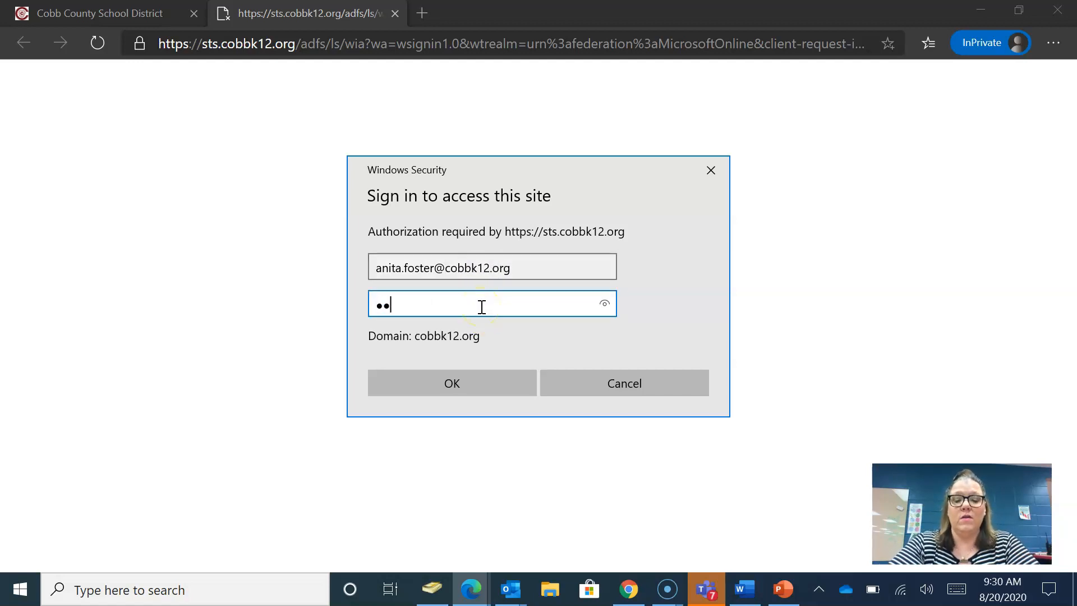
pyautogui.write('••')
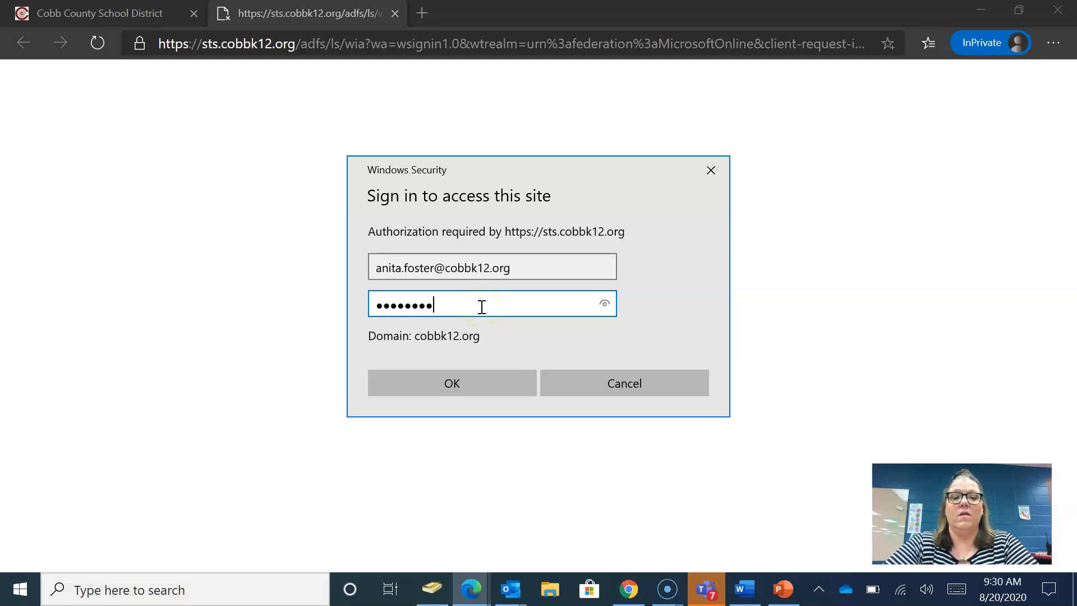
pyautogui.click(459, 386)
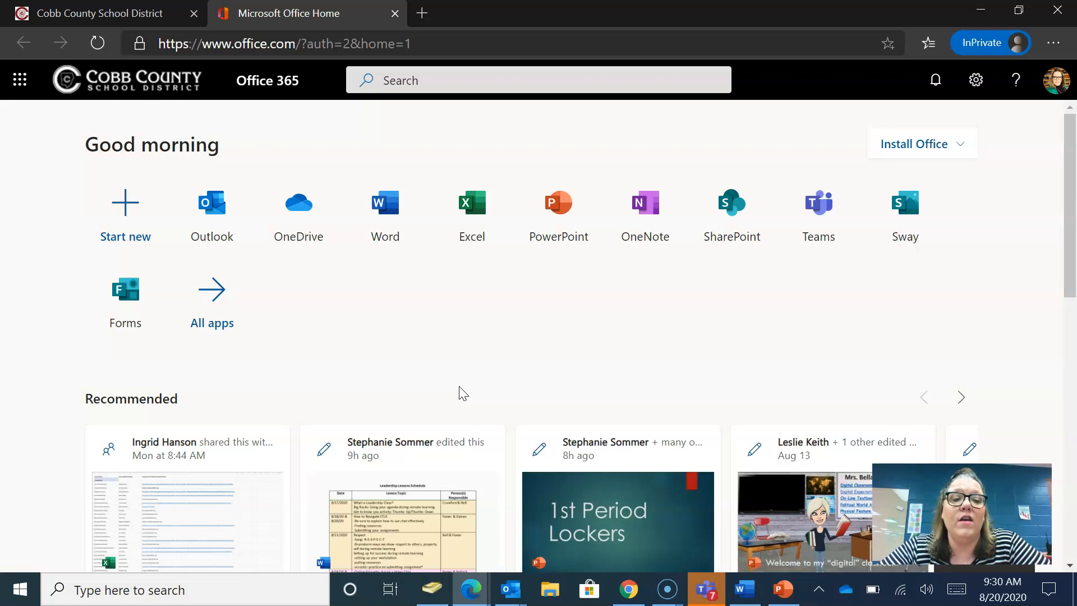
# - Go from the Office 365 home page to Word's start page
pyautogui.click(216, 231)
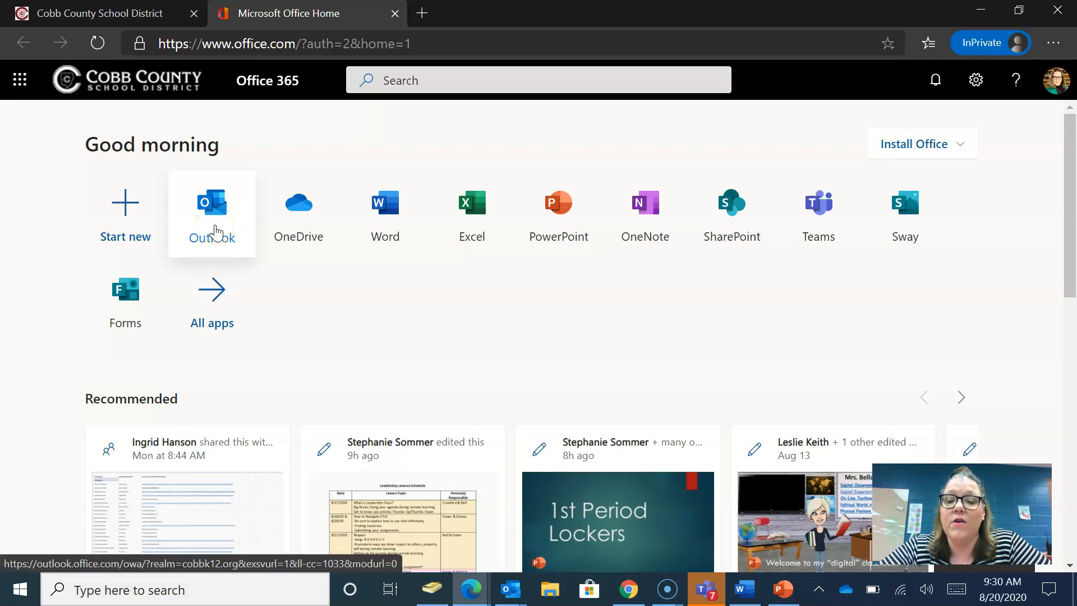
pyautogui.click(215, 238)
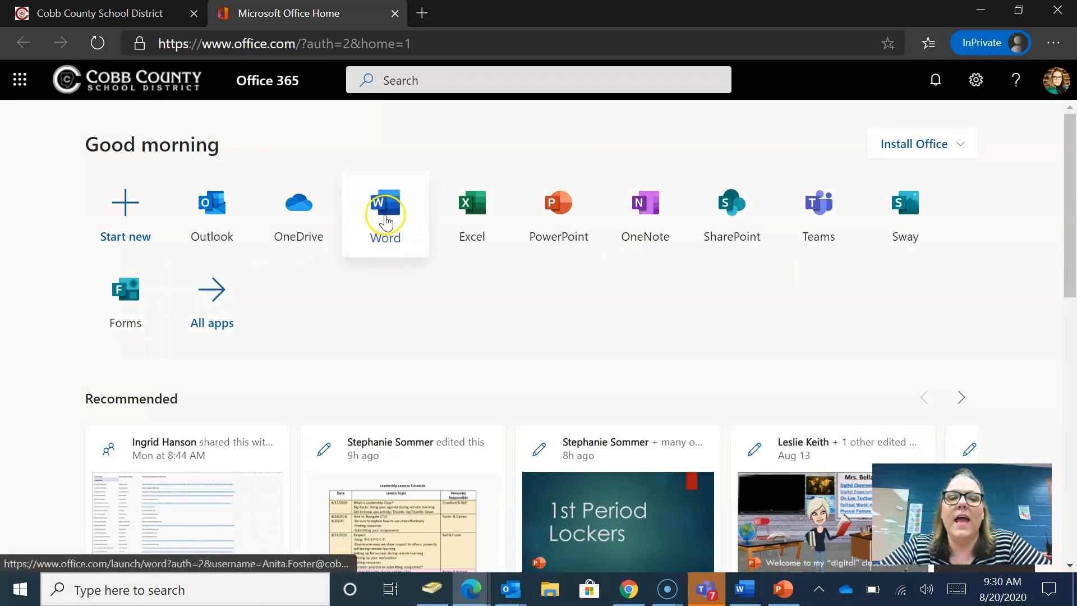
pyautogui.click(386, 222)
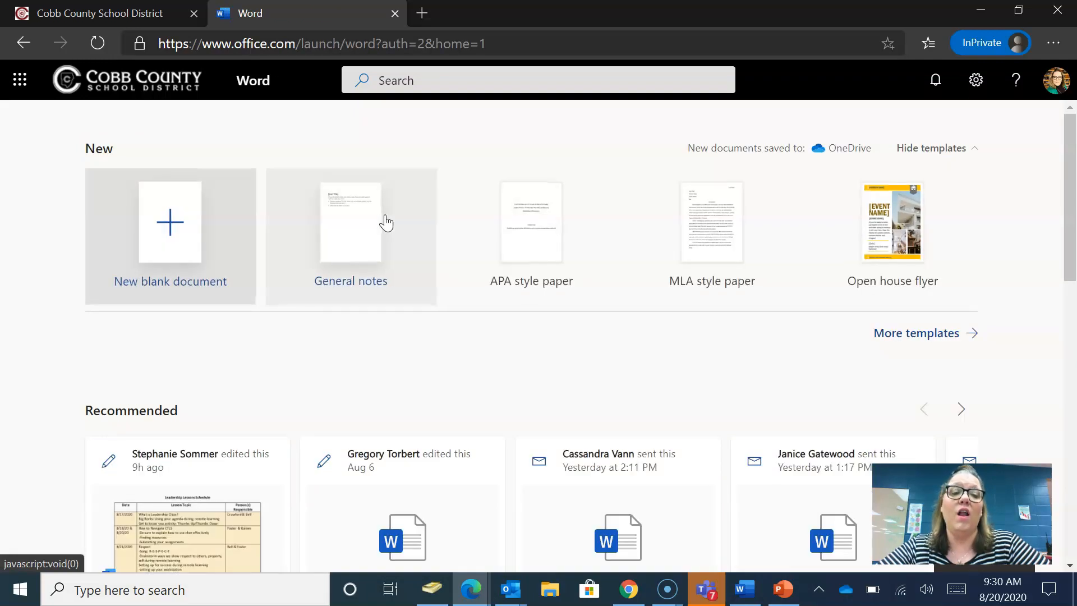
# - Start a new blank Word document, Document2
pyautogui.click(170, 227)
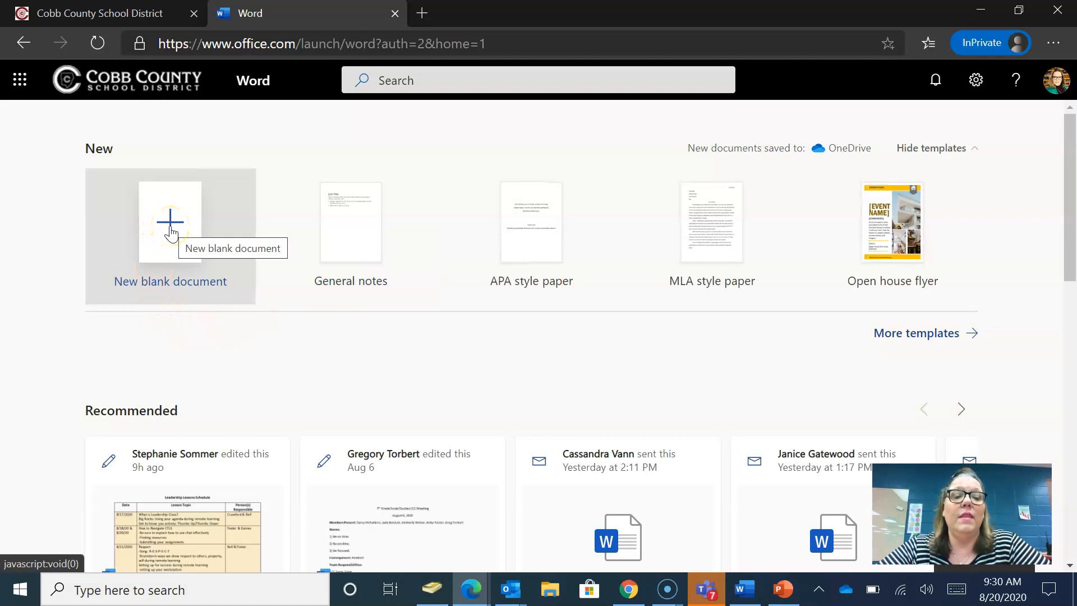
pyautogui.click(171, 230)
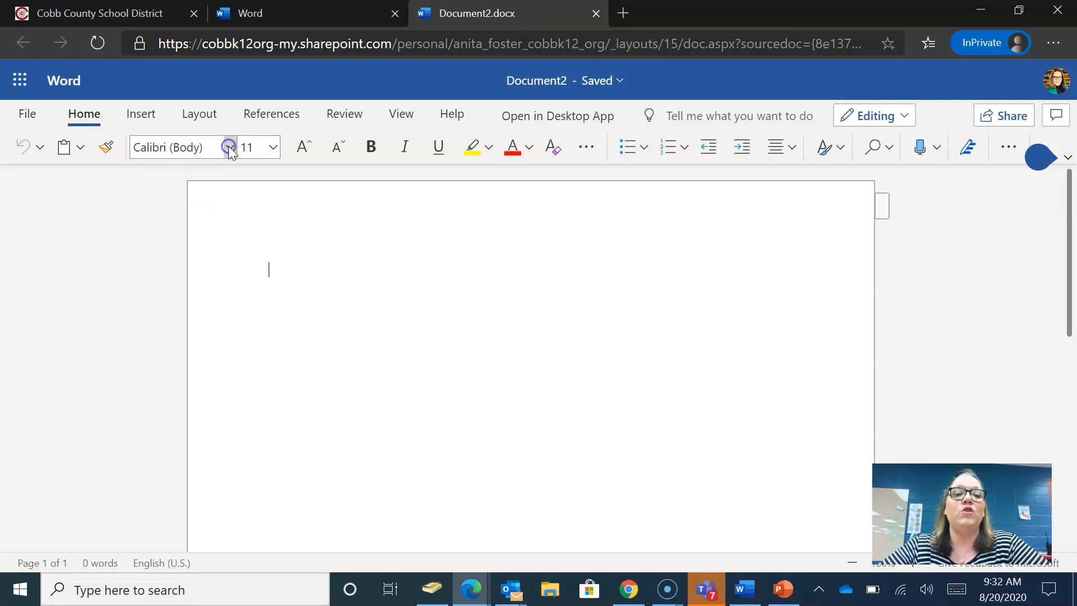
pyautogui.click(231, 148)
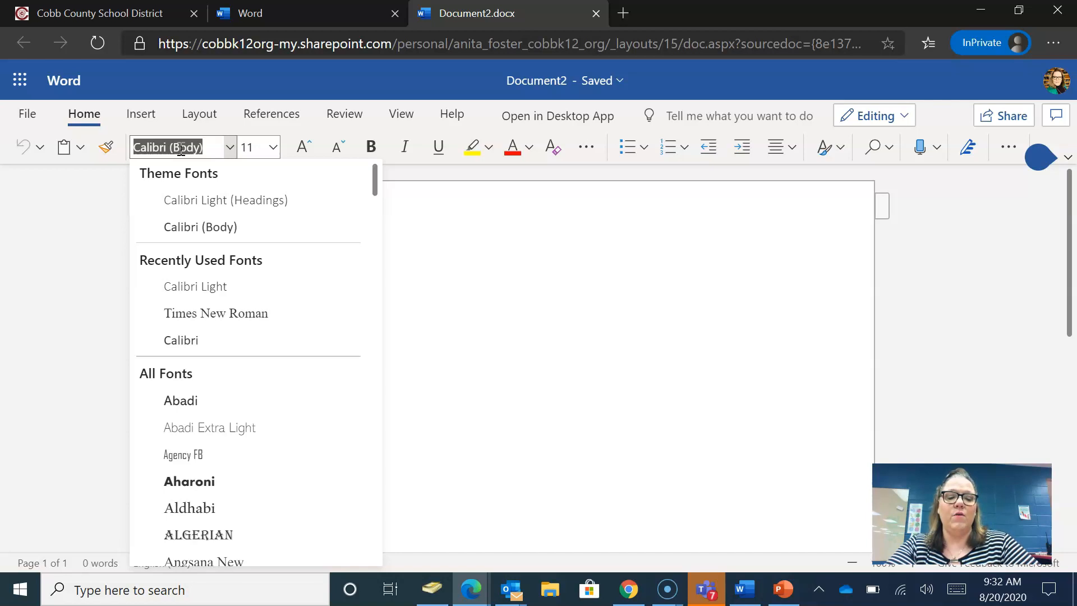
# - Set the text to Times New Roman, size 12, with Automatic font colour
pyautogui.write('Times New Roma')
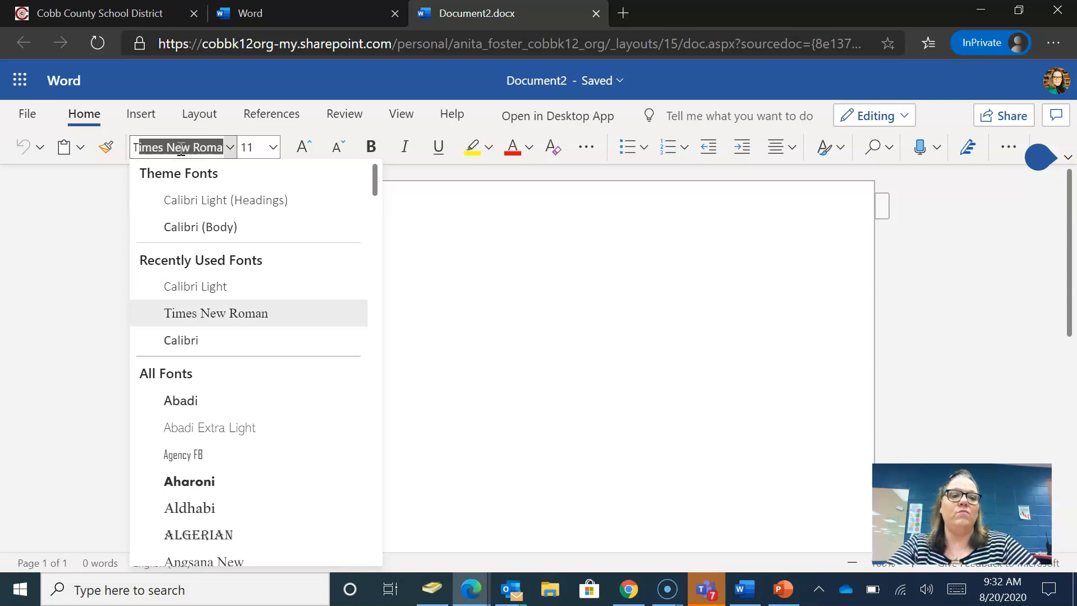
pyautogui.click(204, 317)
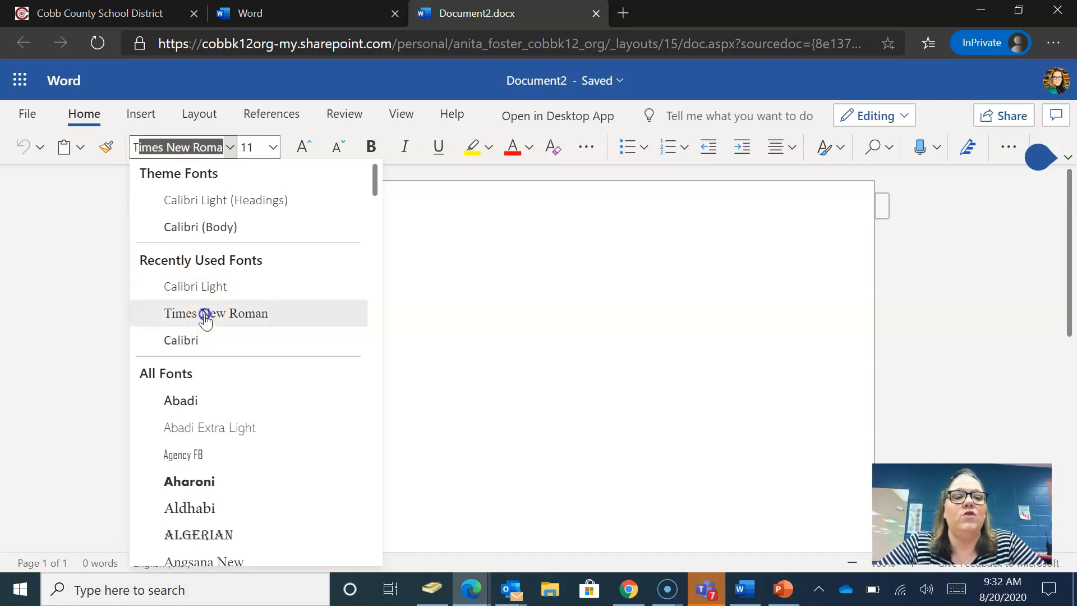
pyautogui.click(273, 148)
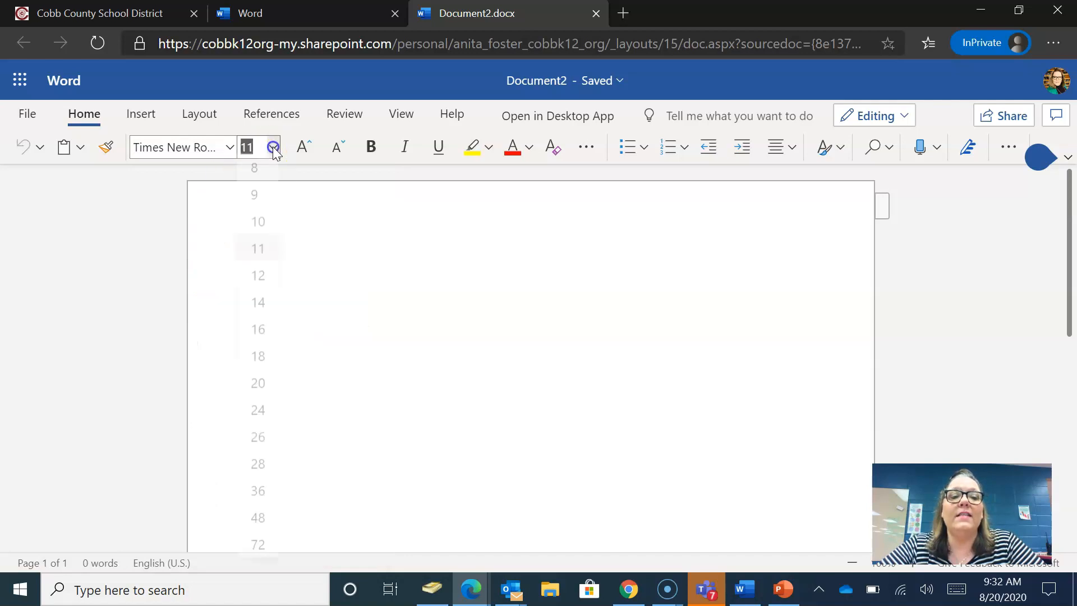
pyautogui.click(267, 286)
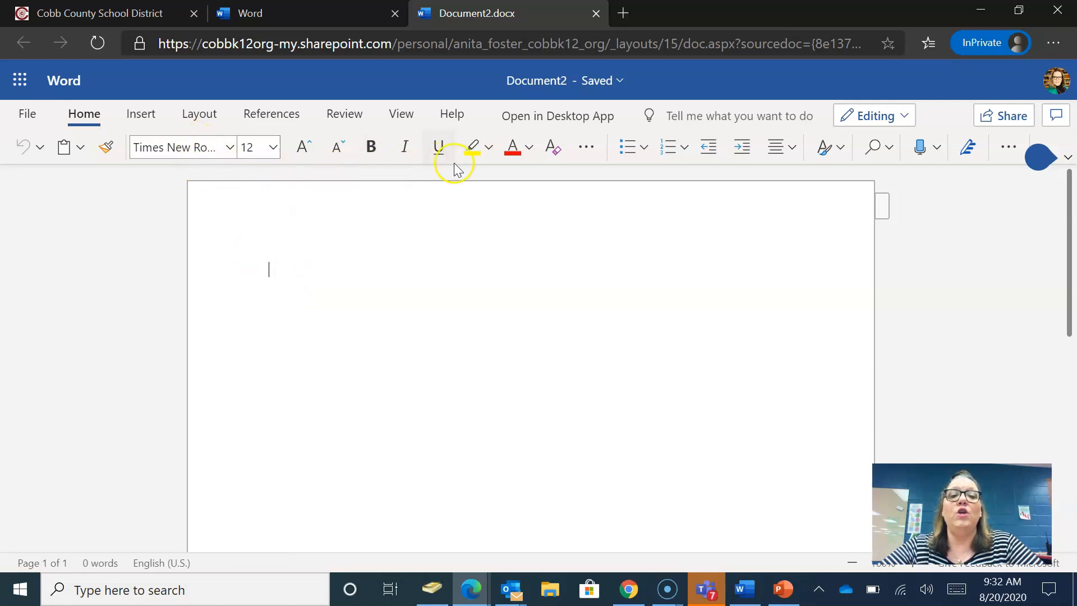
pyautogui.click(529, 147)
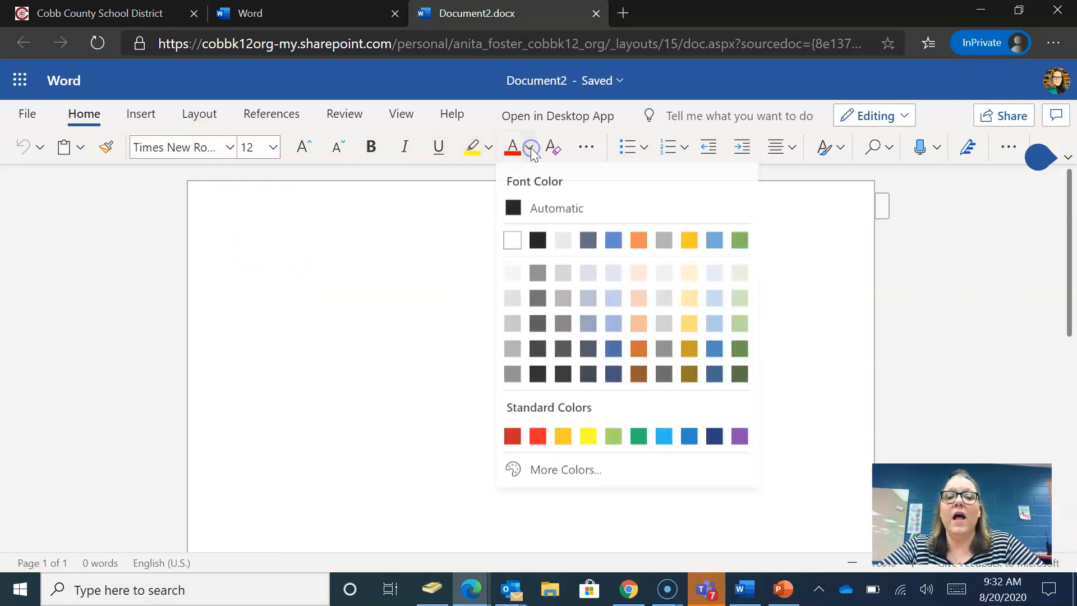
pyautogui.click(513, 208)
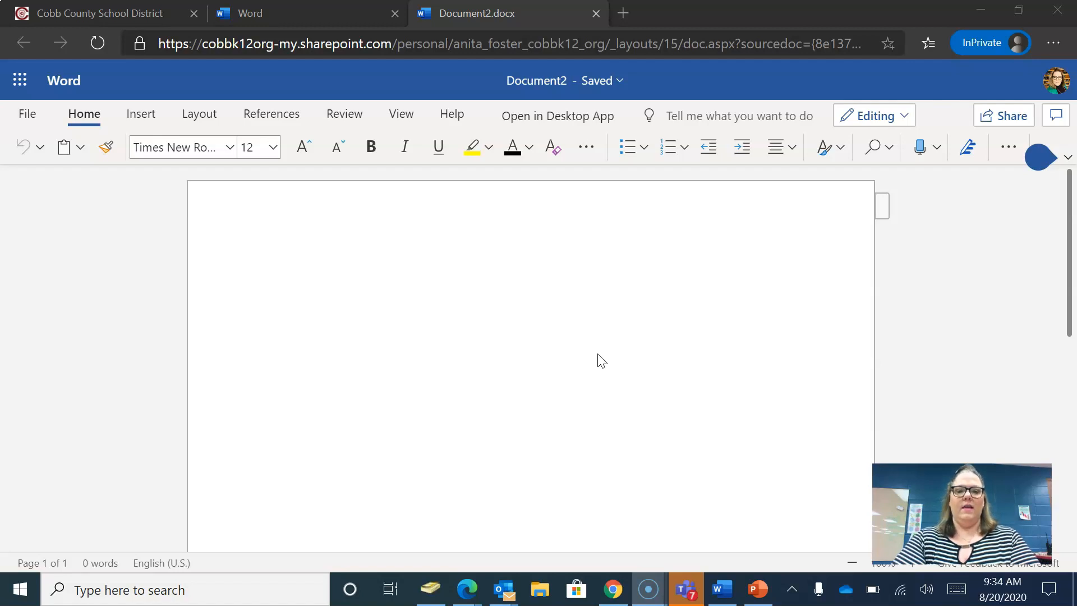
# - Type about three lines of random placeholder letters into the first paragraph
pyautogui.click(602, 359)
pyautogui.write('jdfljdljflsdjflksdj')
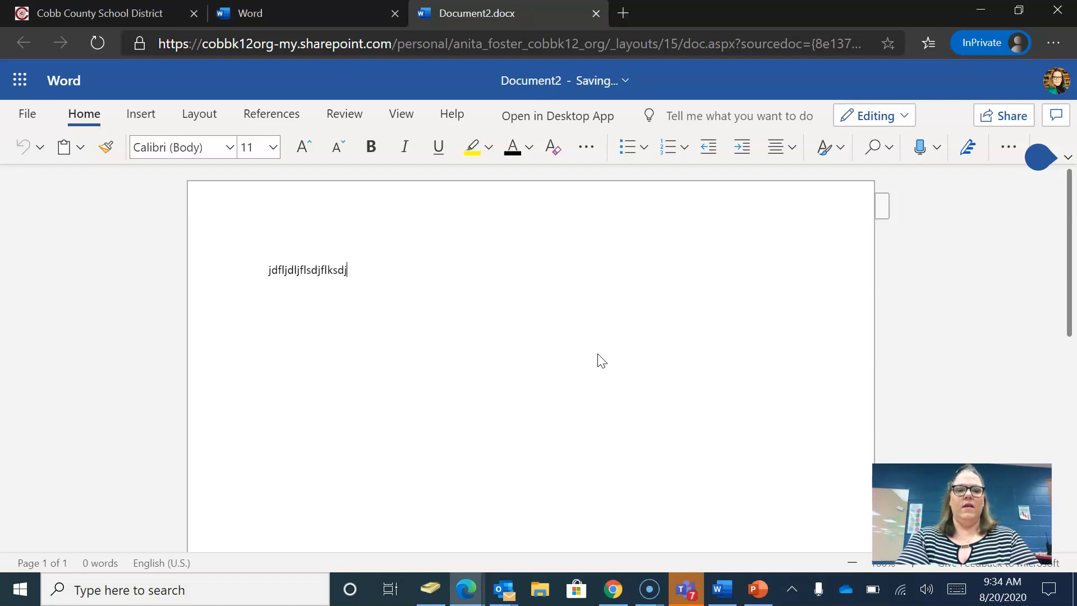
pyautogui.write('flkjsdlfjsdljflsdjflsdjfljdslfjldsjfldjf')
pyautogui.write('lkdsjlfkjdlkfjlkdjflksdjflkdjflkdlkfjldkjf')
pyautogui.write('lkdjflkdjflksdjflkjdslkfjlskjflkdsjfldsjfl')
pyautogui.write('dsjlkdfjlksdfjldsjflkdjfldsjflkdsjfljdlf')
pyautogui.write('ldfjldksjfldsjflksjfldjflkjdfldsjlf')
pyautogui.write('dslfjldflkjfldjfldjfljdslfjsdlfj')
pyautogui.write('dslfjsdlfjlsdfjldjfdslfj')
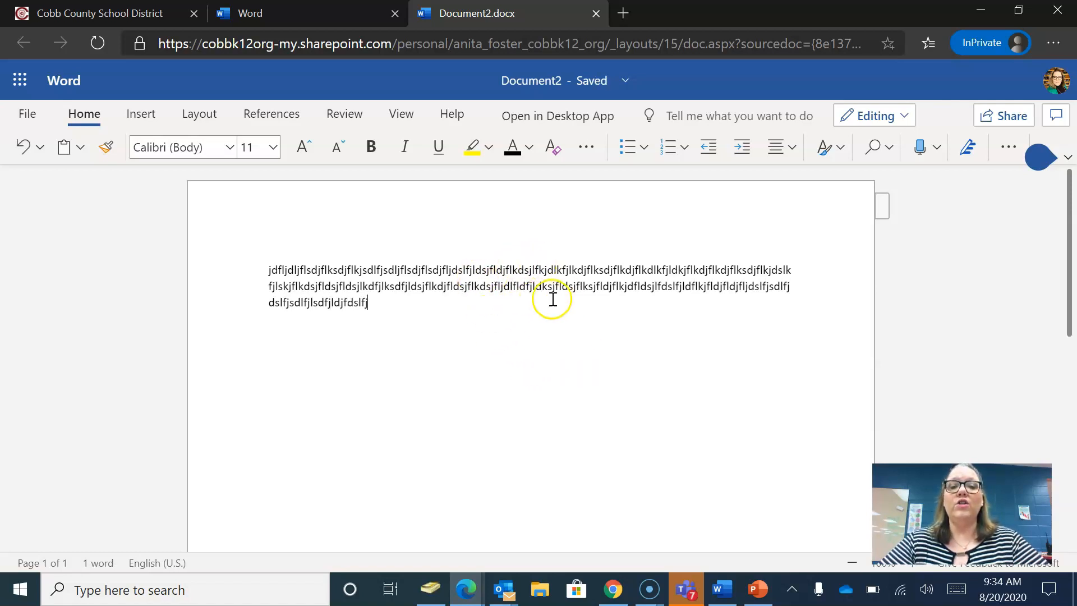
pyautogui.click(587, 147)
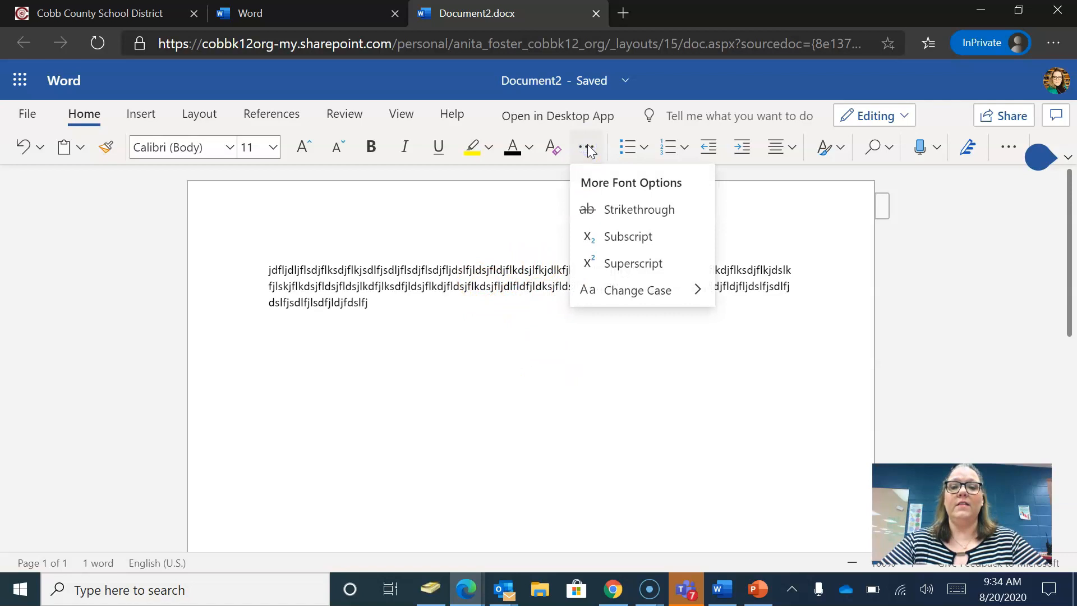
pyautogui.click(587, 145)
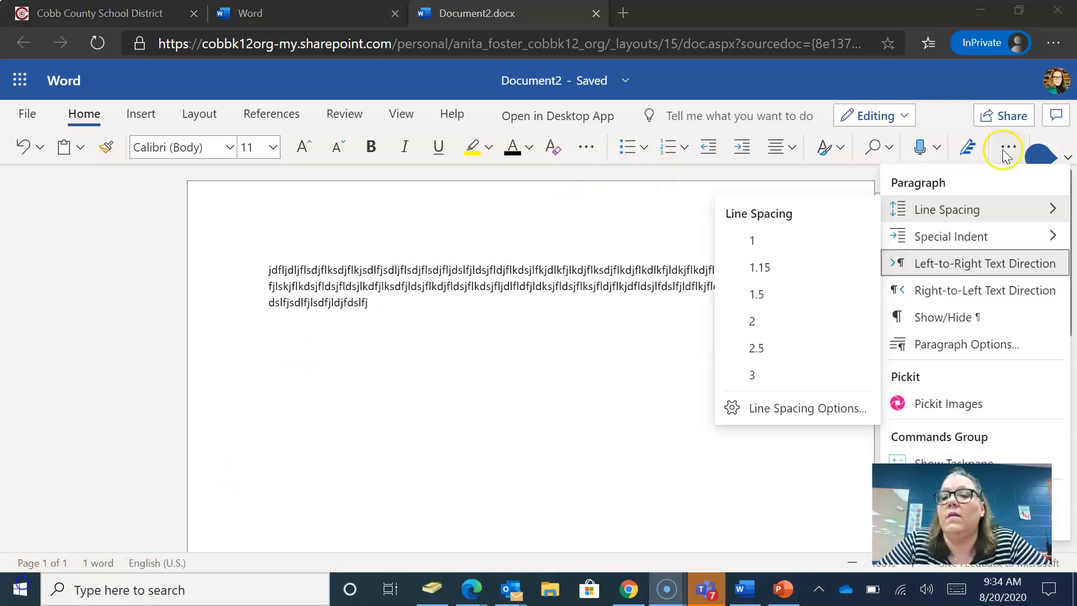
pyautogui.click(1002, 150)
pyautogui.click(1002, 149)
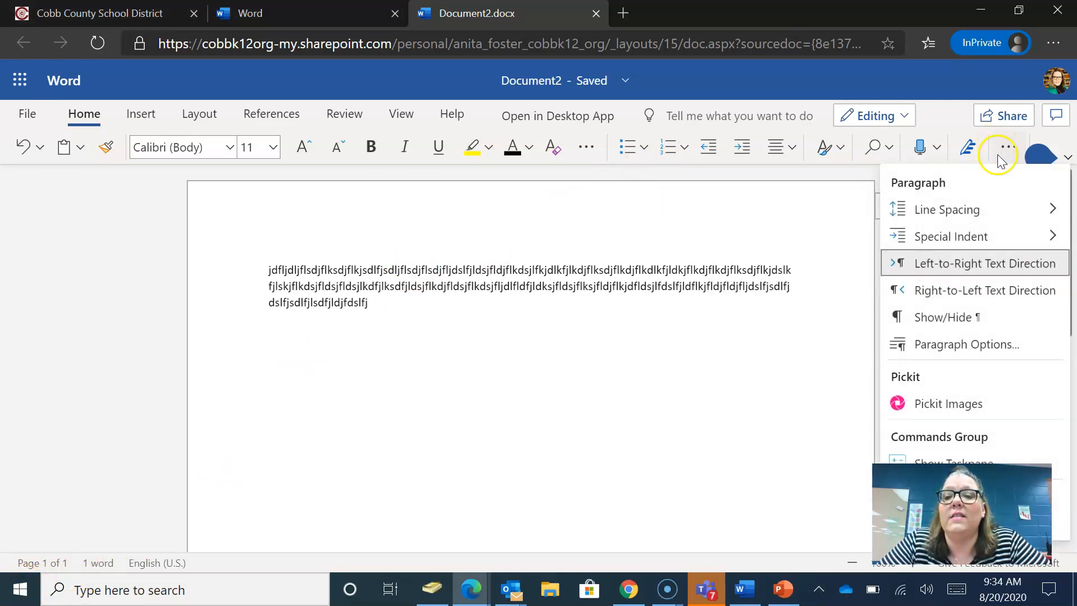
pyautogui.moveTo(942, 213)
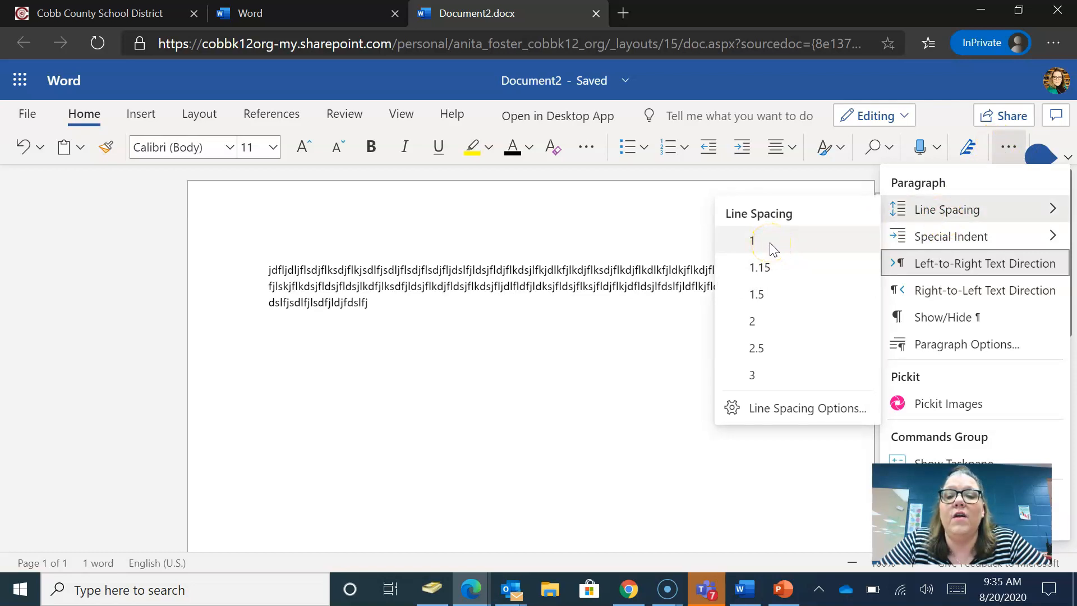
pyautogui.click(765, 329)
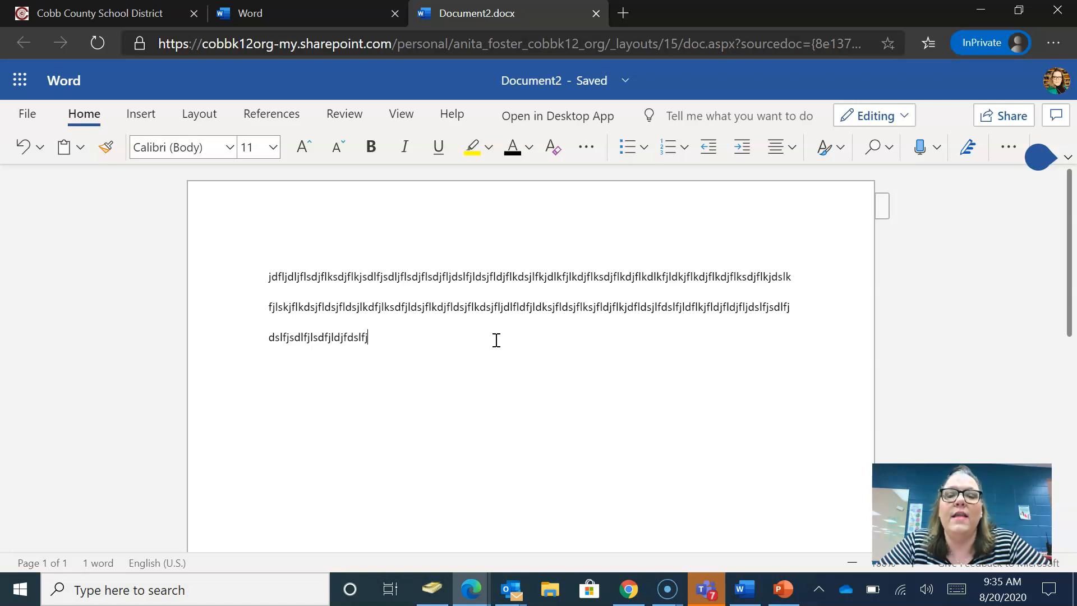
pyautogui.click(1038, 156)
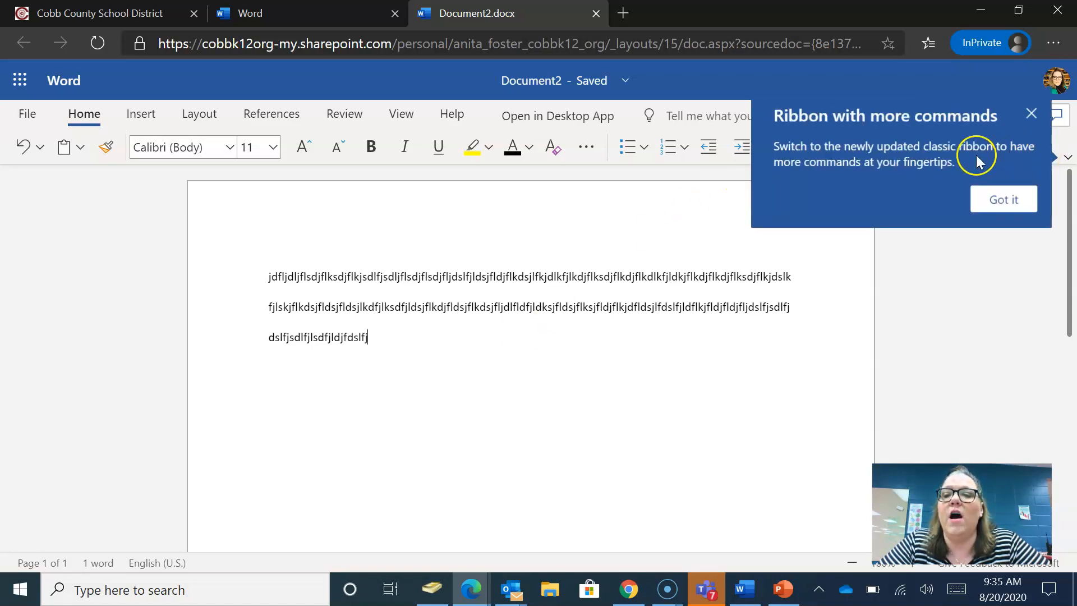
pyautogui.click(1031, 114)
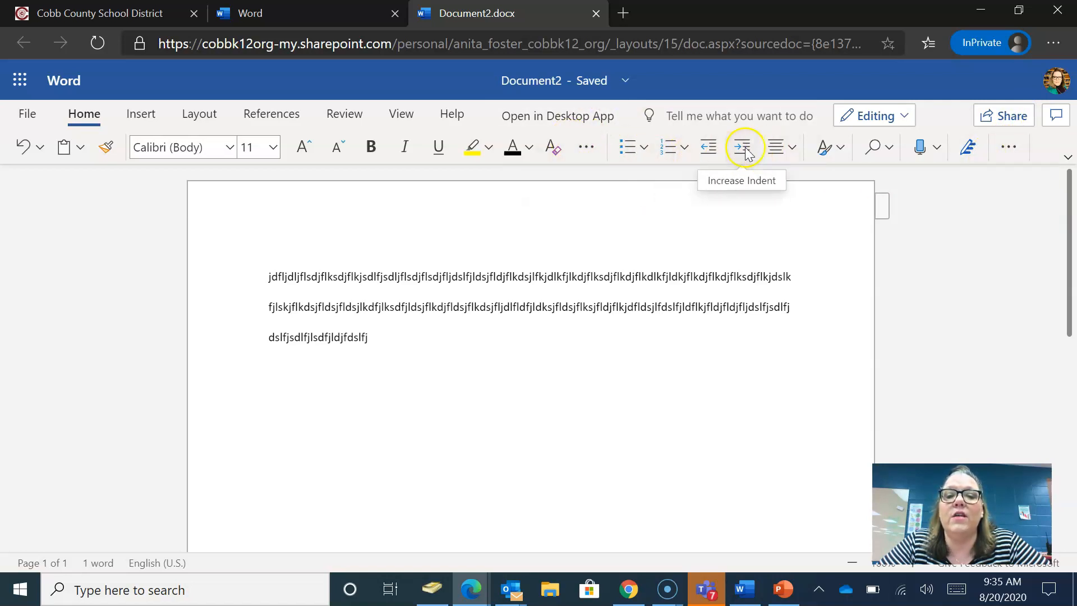
pyautogui.click(1001, 148)
pyautogui.click(976, 213)
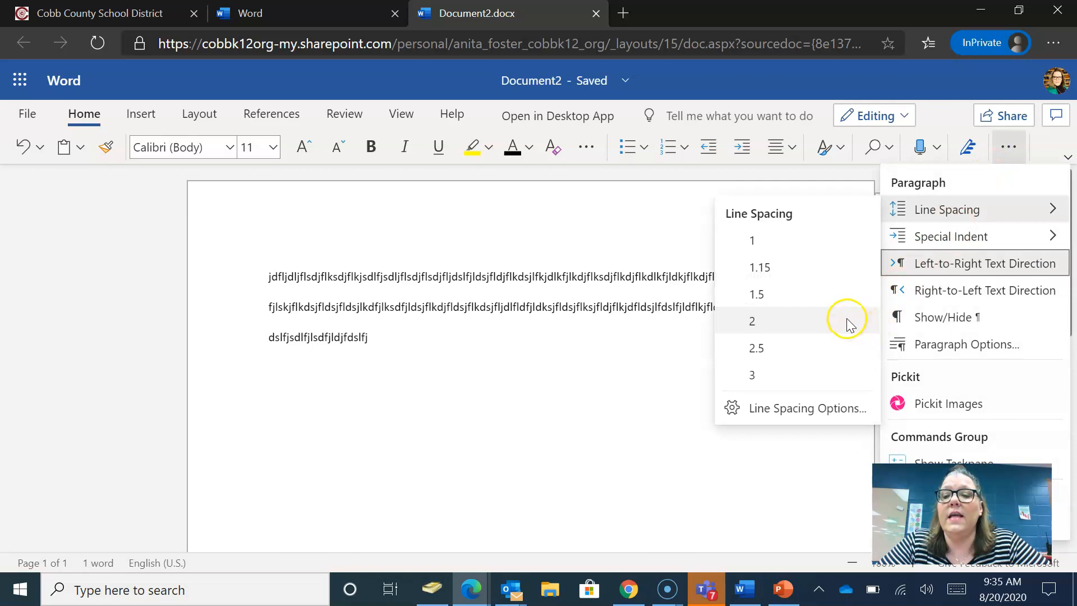
pyautogui.click(635, 360)
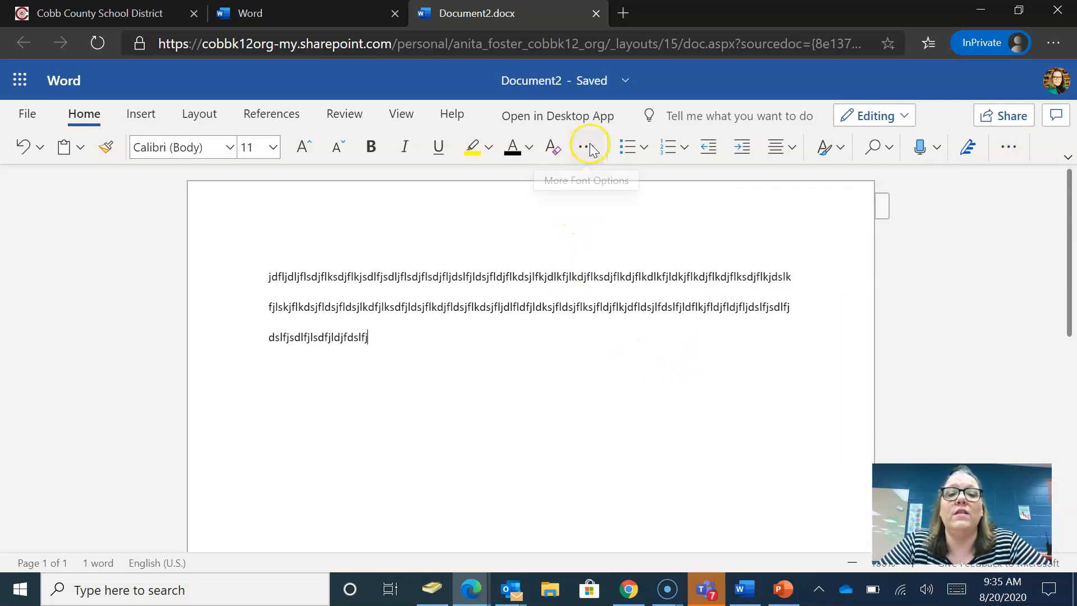
# - Try left, right, centre and justified alignment on the text, ending on Align Left
pyautogui.click(794, 147)
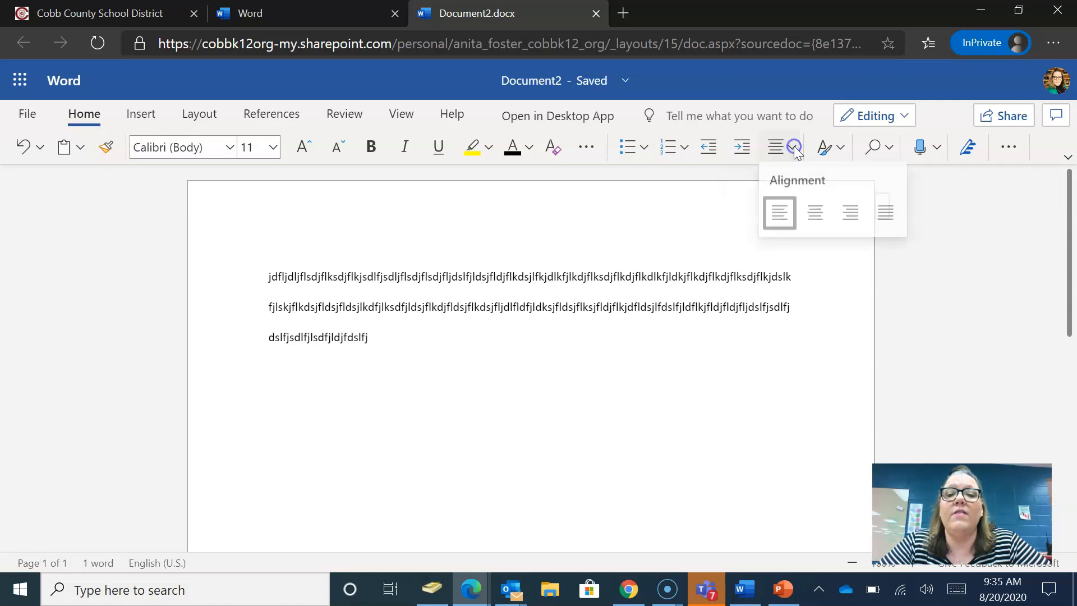
pyautogui.click(778, 219)
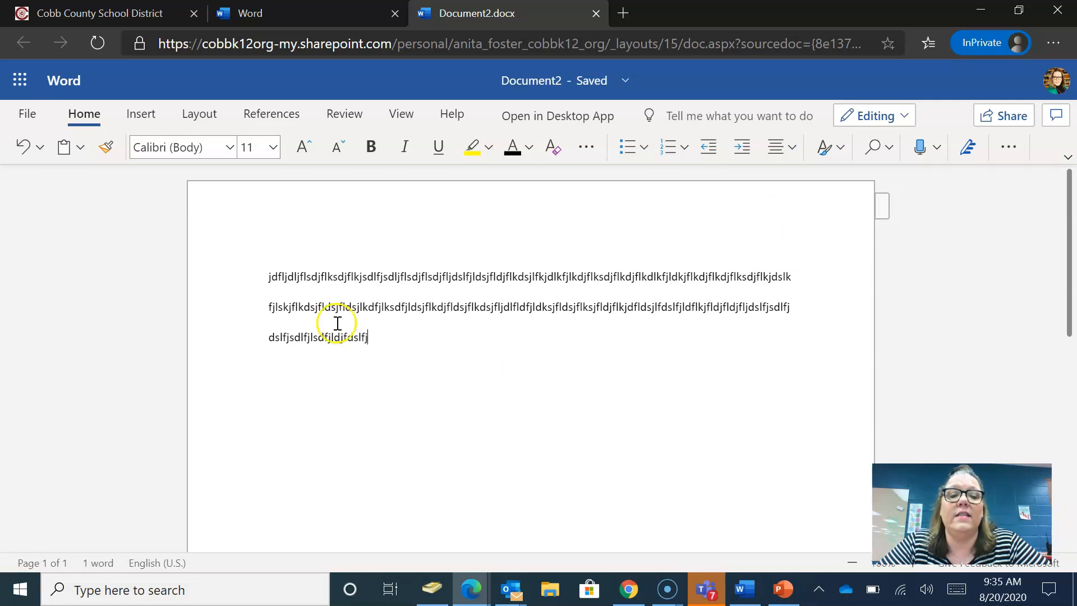
pyautogui.click(792, 147)
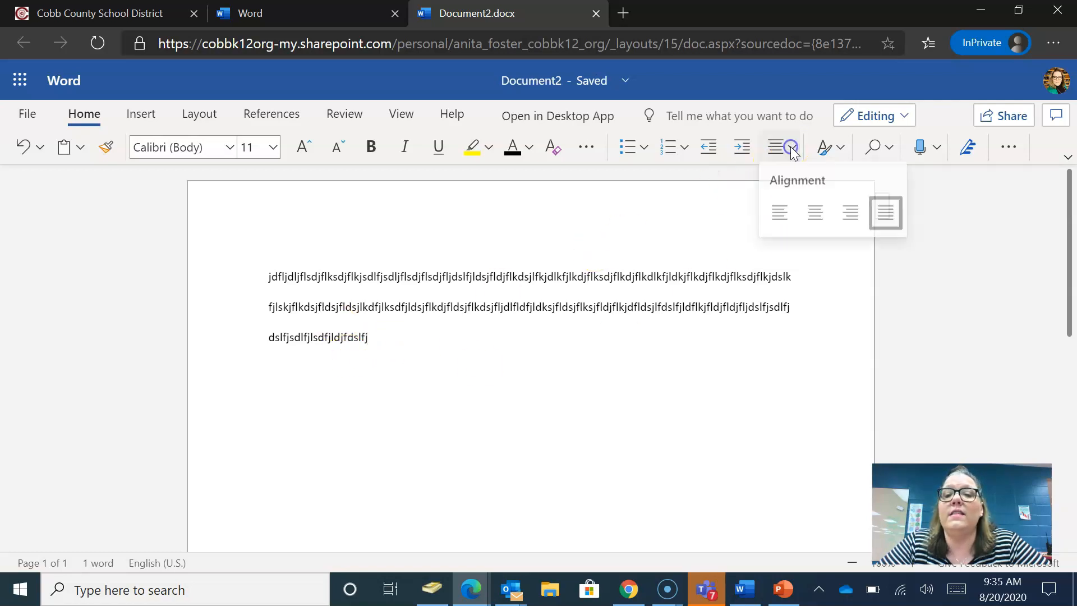
pyautogui.click(853, 215)
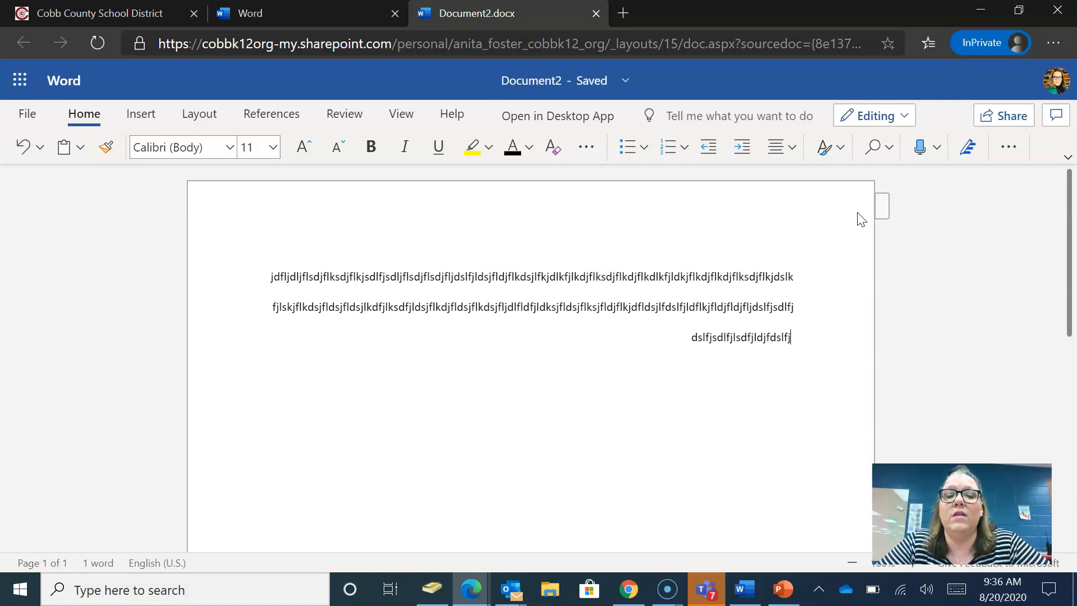
pyautogui.click(791, 148)
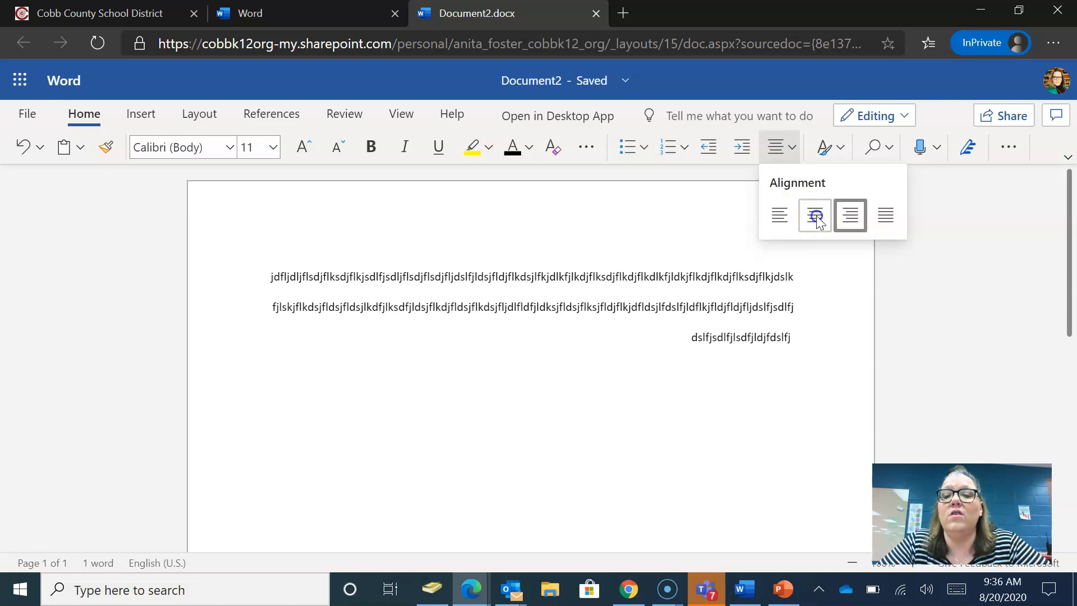
pyautogui.click(816, 217)
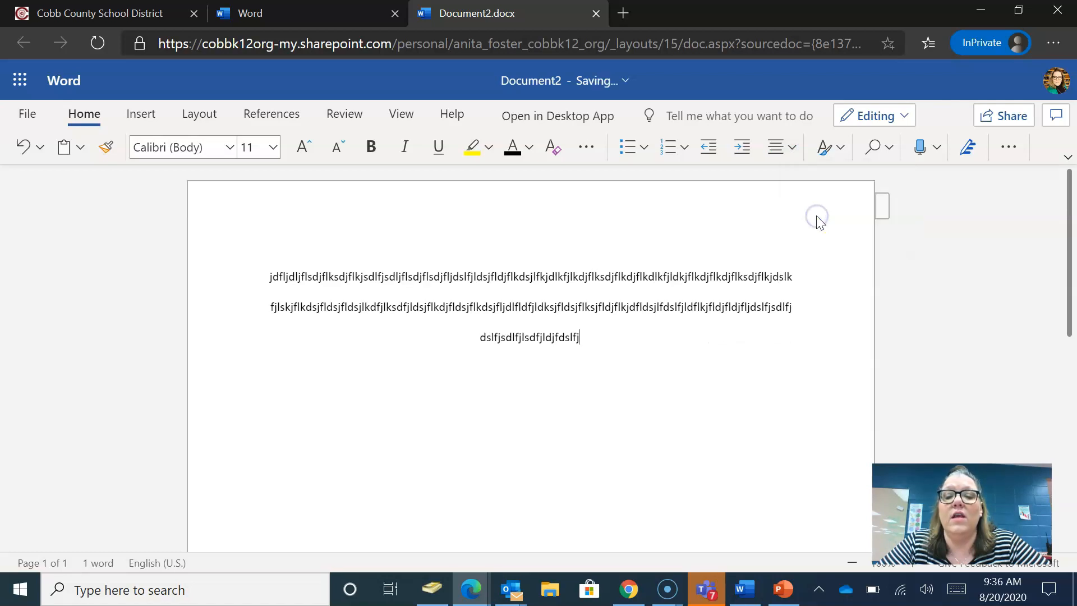
pyautogui.click(789, 152)
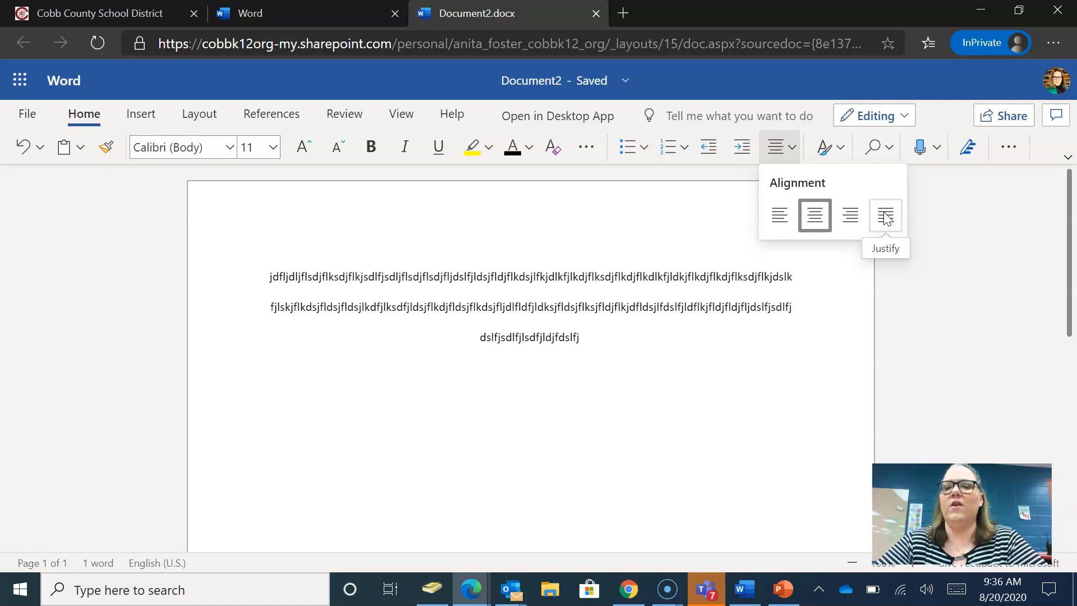
pyautogui.click(886, 217)
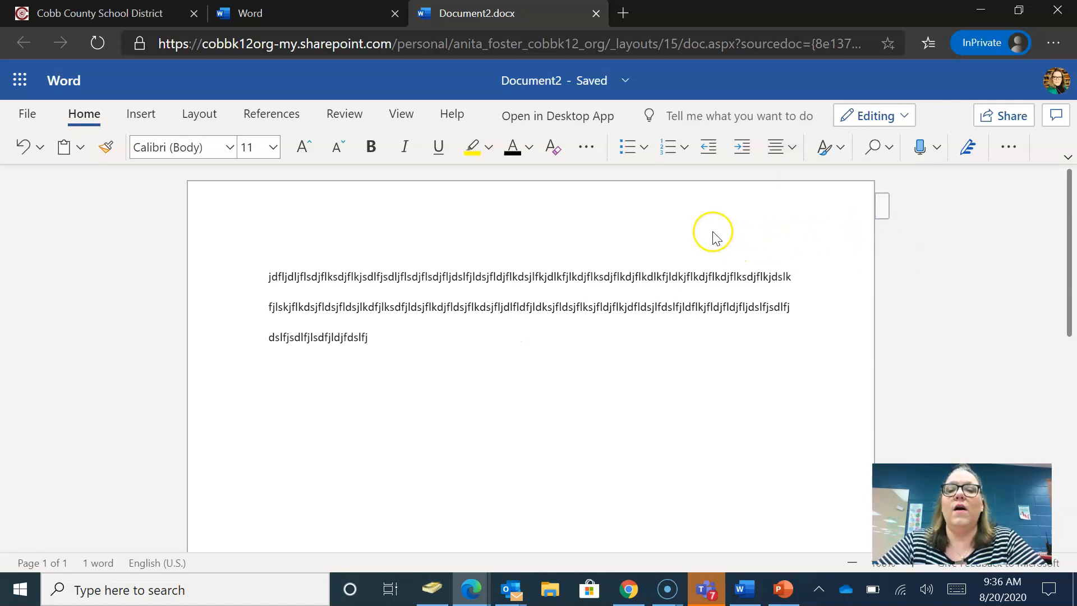
pyautogui.click(794, 152)
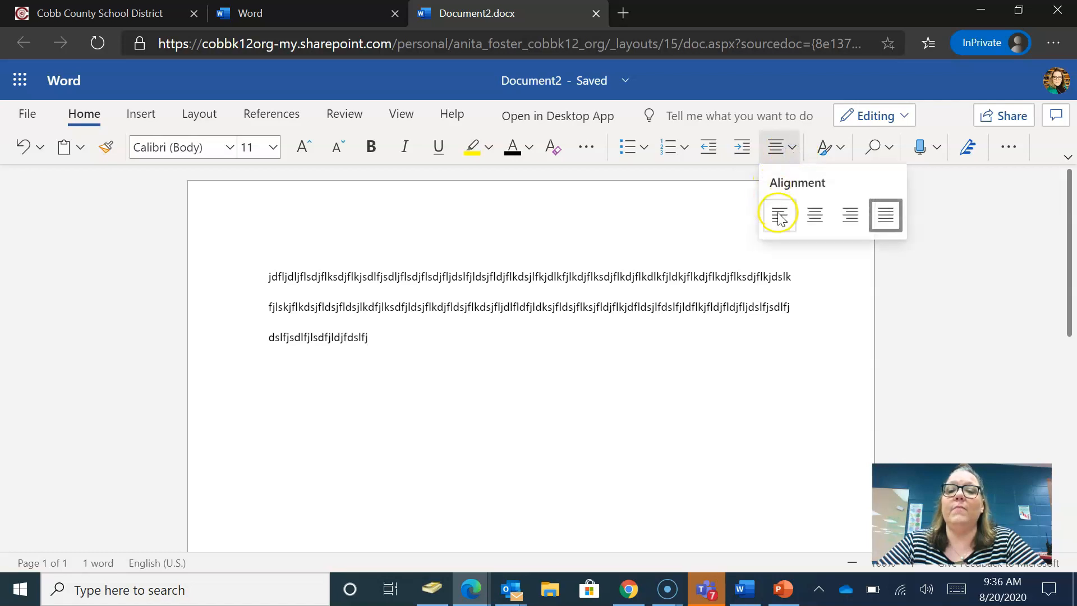
pyautogui.click(885, 219)
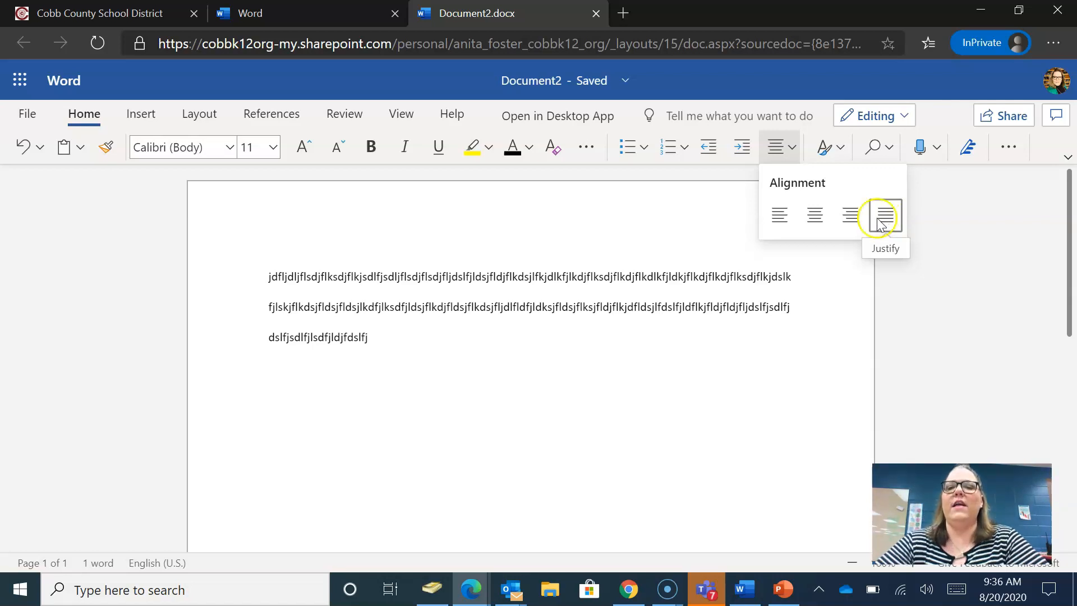
pyautogui.click(779, 219)
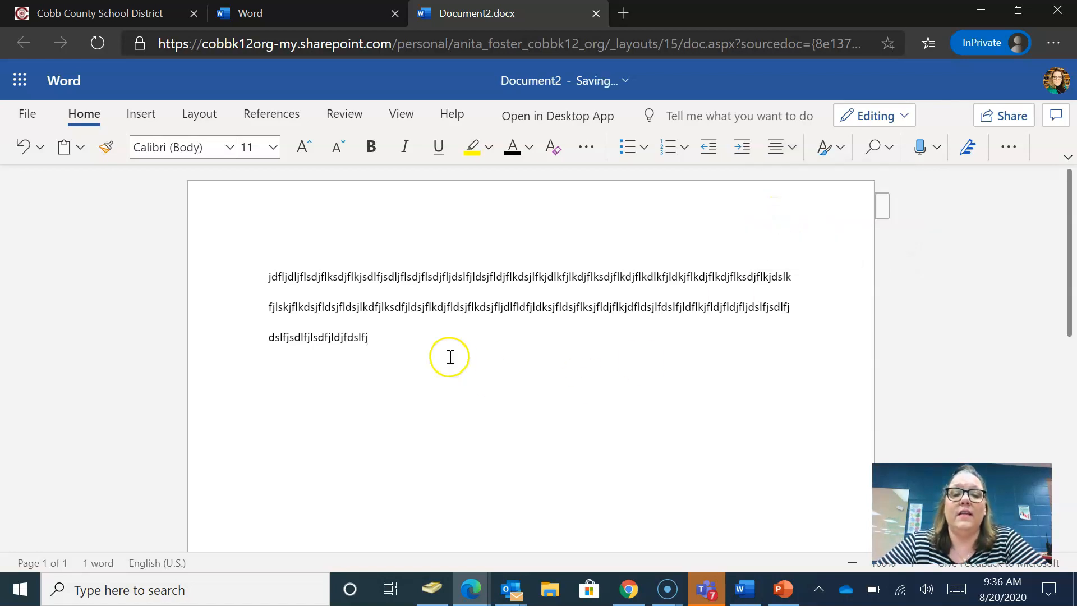
# - Insert an empty paragraph above the first line of placeholder text
pyautogui.click(381, 338)
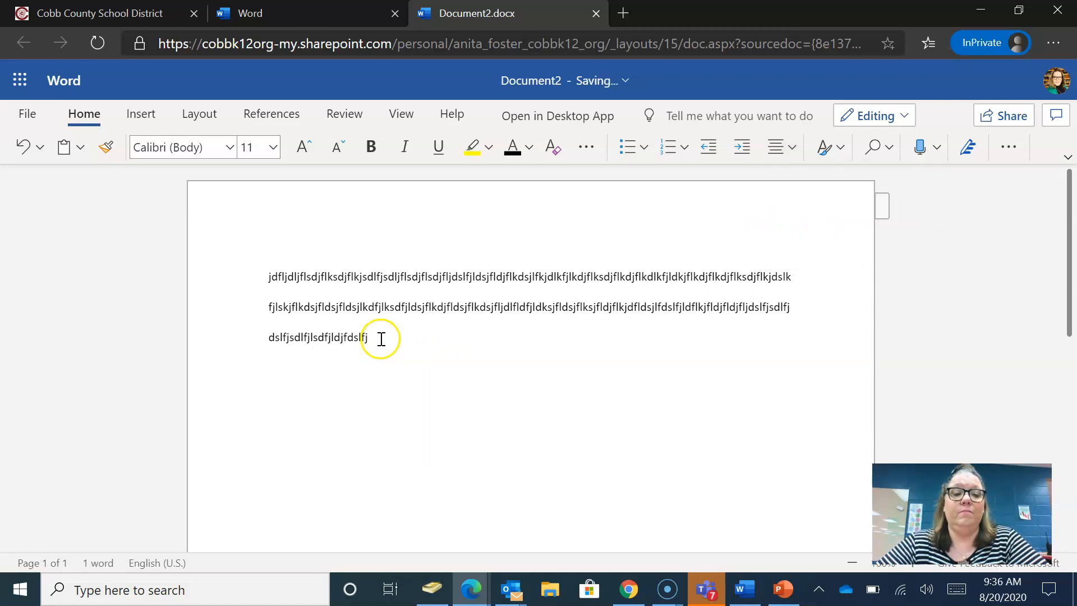
pyautogui.click(269, 277)
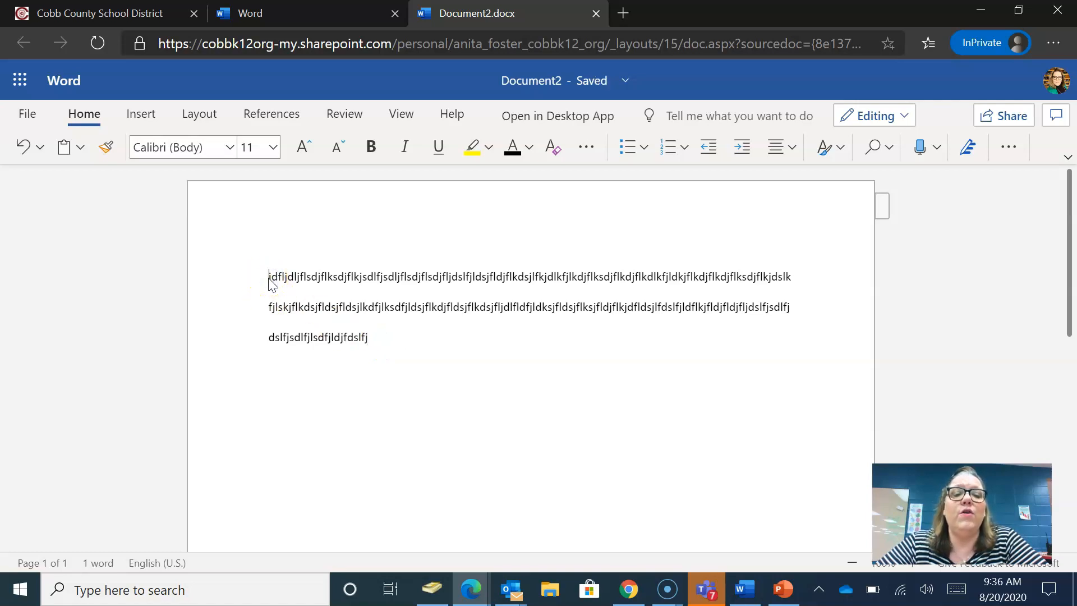
pyautogui.press('Return')
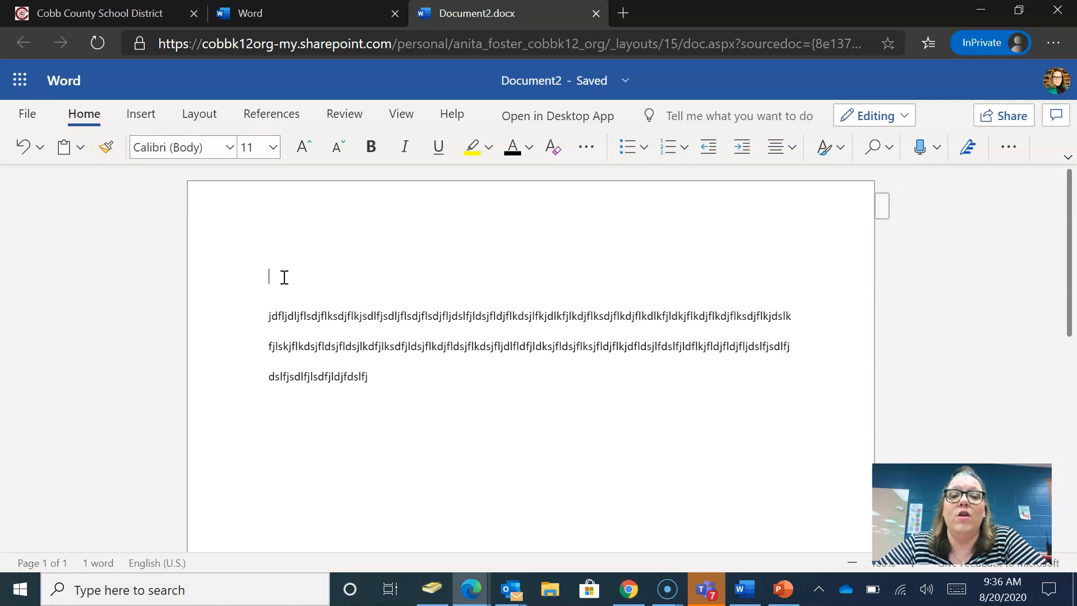
pyautogui.click(792, 149)
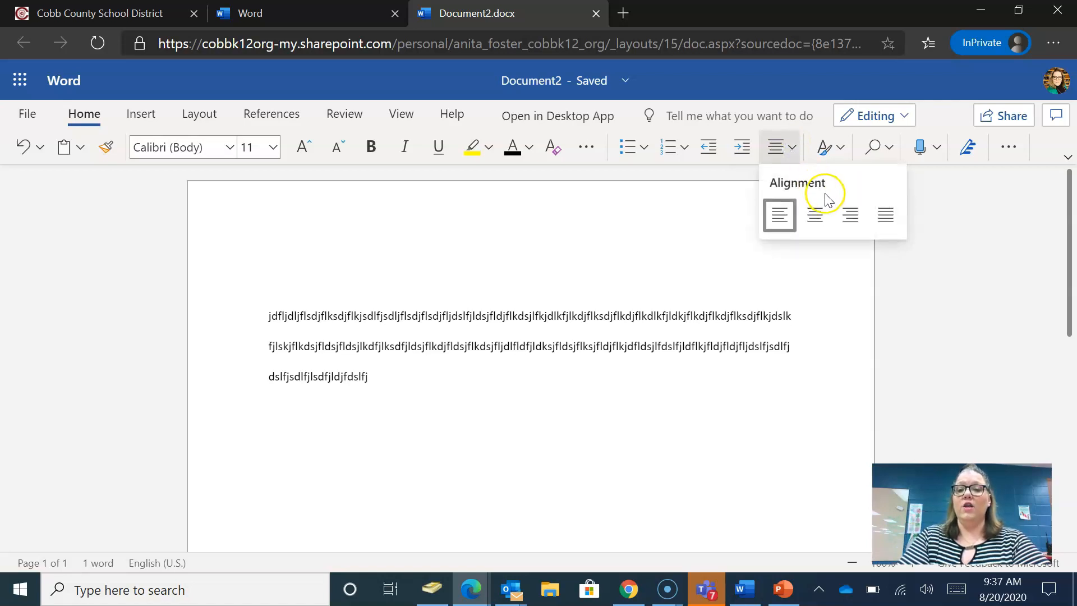
# - Right-align the top line with the date 'August 20, 2020' and add a paragraph below the body
pyautogui.click(856, 216)
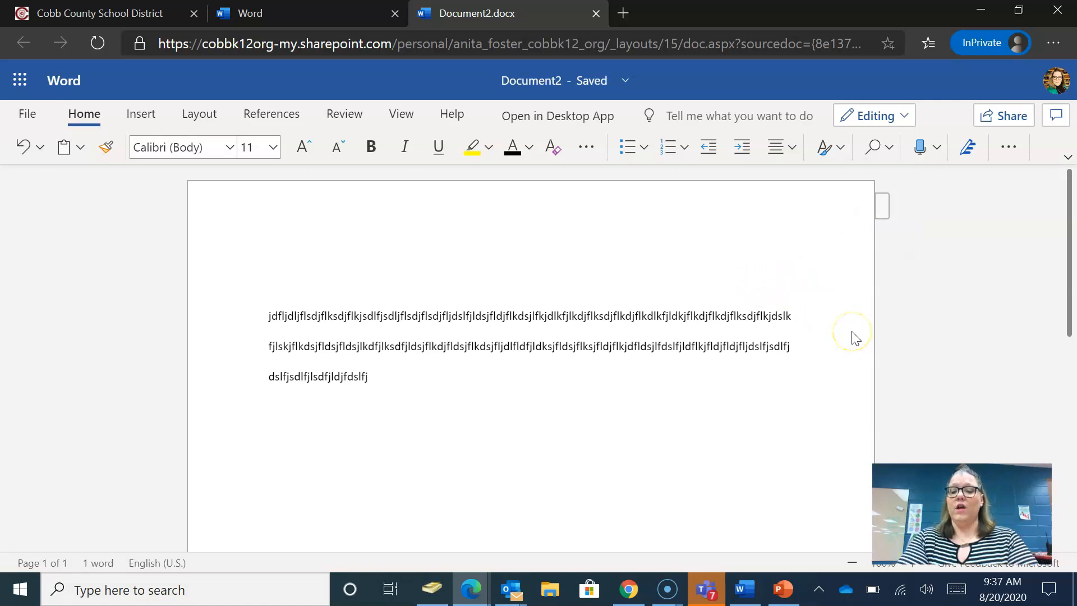
pyautogui.write('Au')
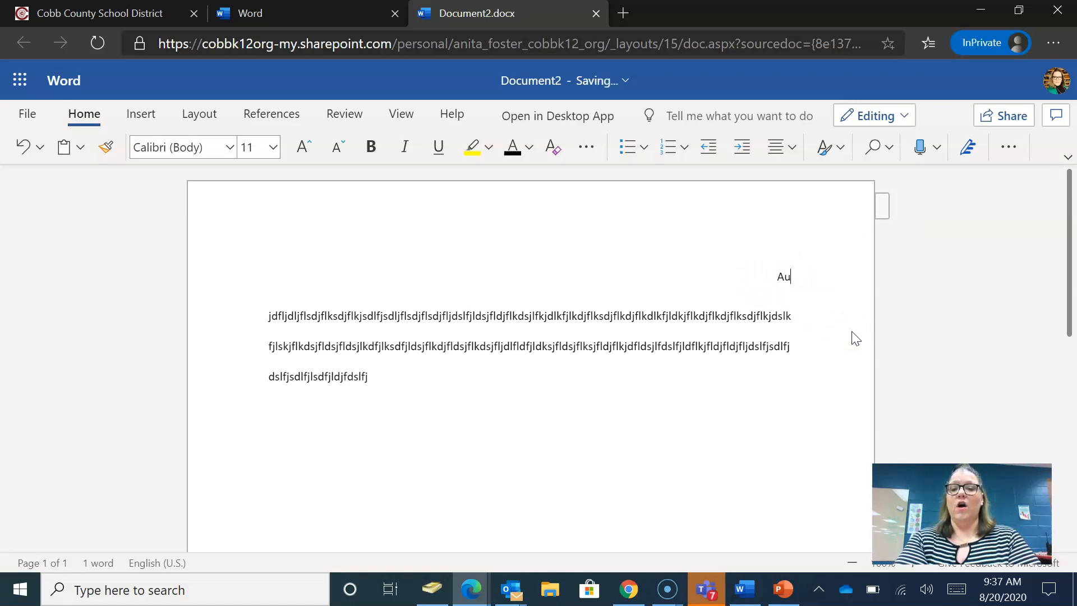
pyautogui.write('gust 20, 2020')
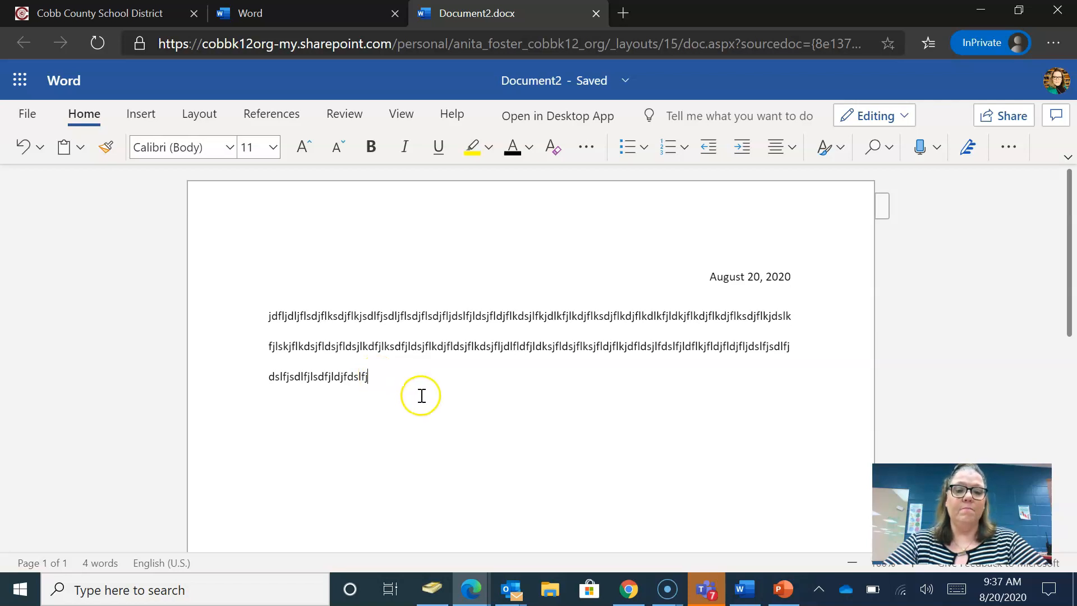
pyautogui.press('Return')
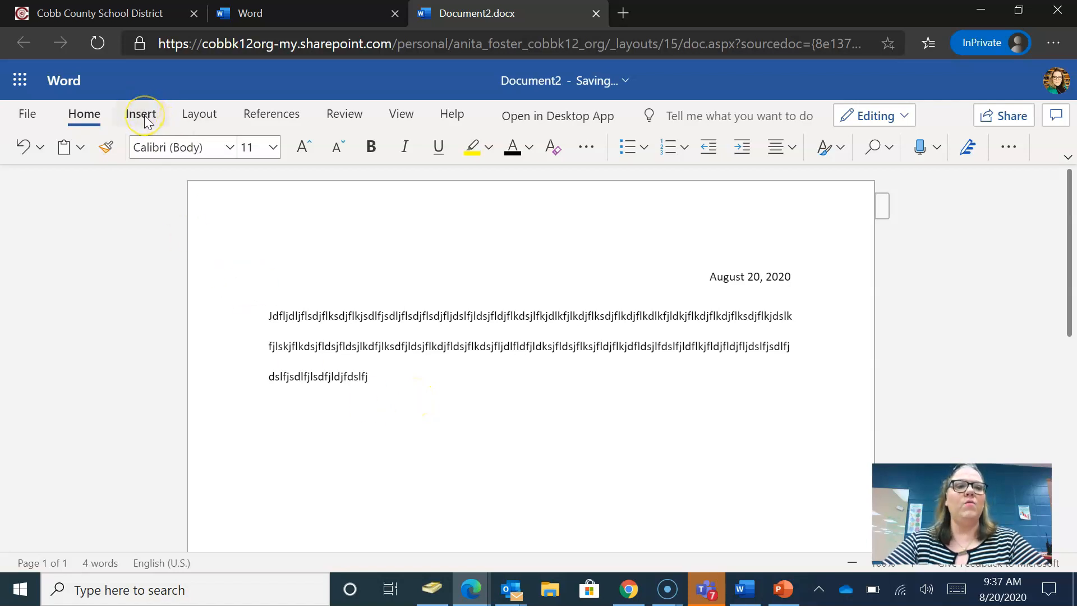
pyautogui.click(623, 12)
# - Go to cobb.mackinvia.com and open the Britannica image quest database
pyautogui.click(565, 45)
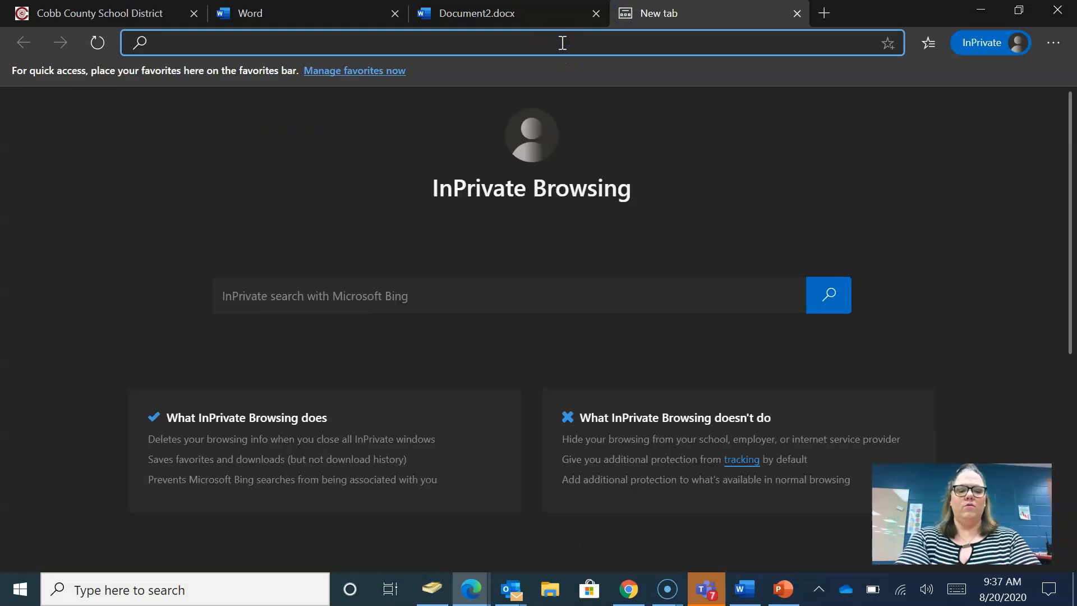
pyautogui.write('cobb.mackinvia.co')
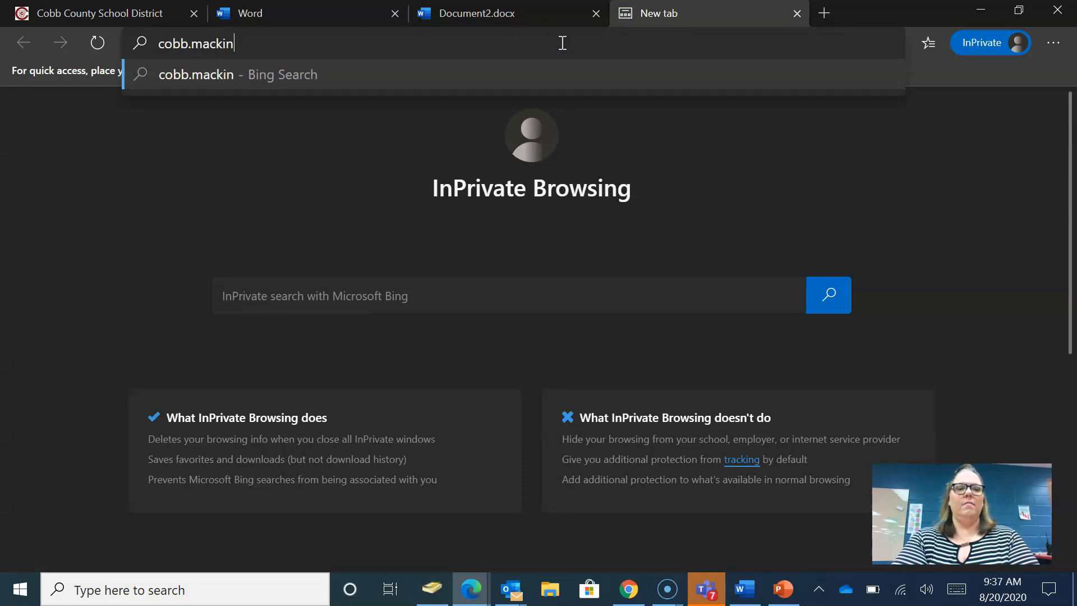
pyautogui.write('m')
pyautogui.press('Return')
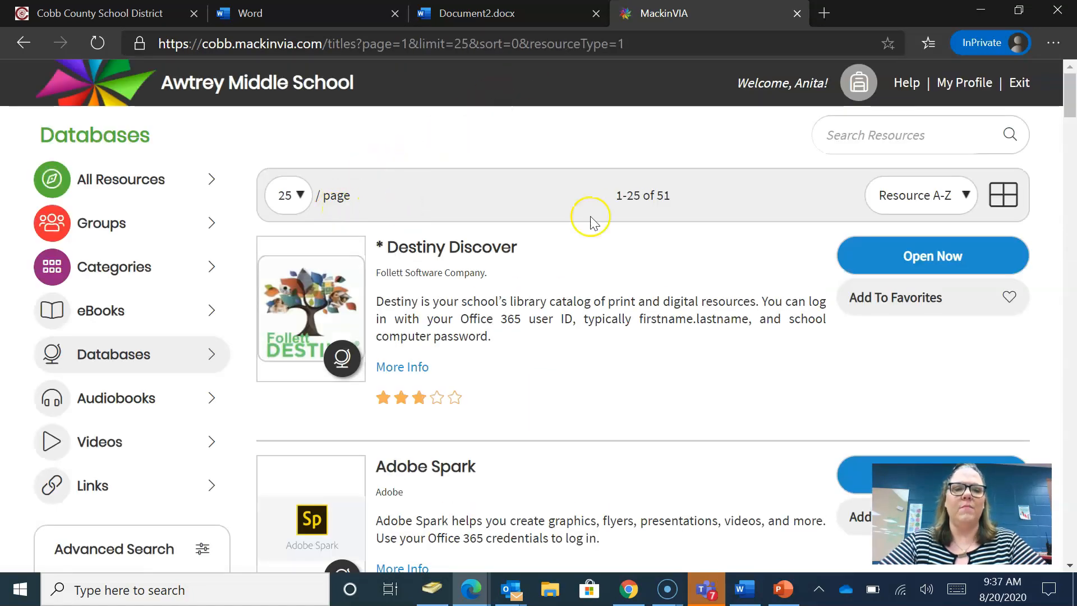
pyautogui.moveTo(1071, 103); pyautogui.dragTo(1071, 199)
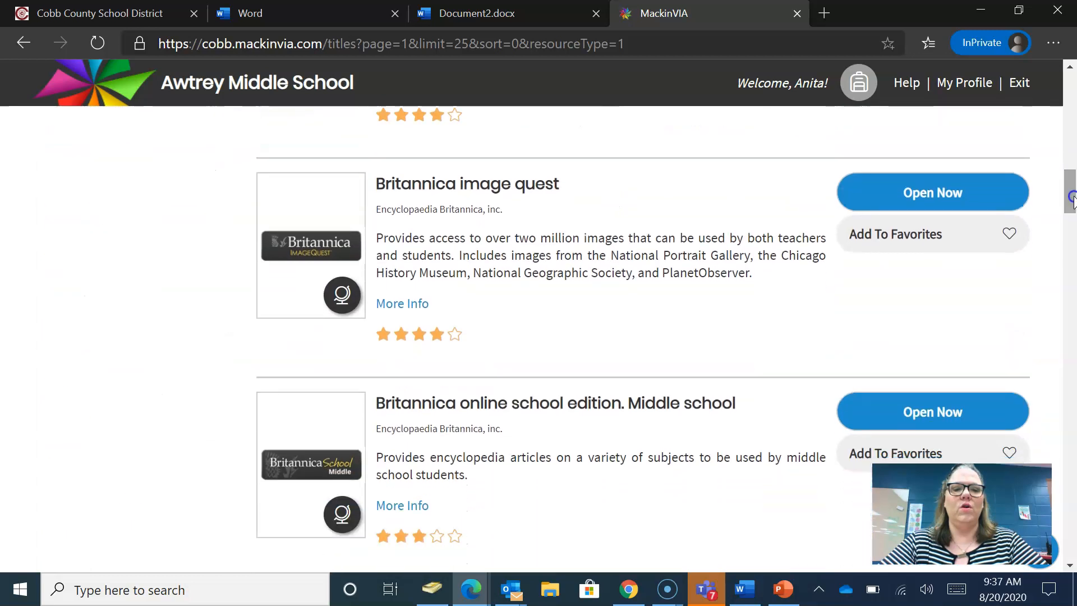
pyautogui.click(941, 189)
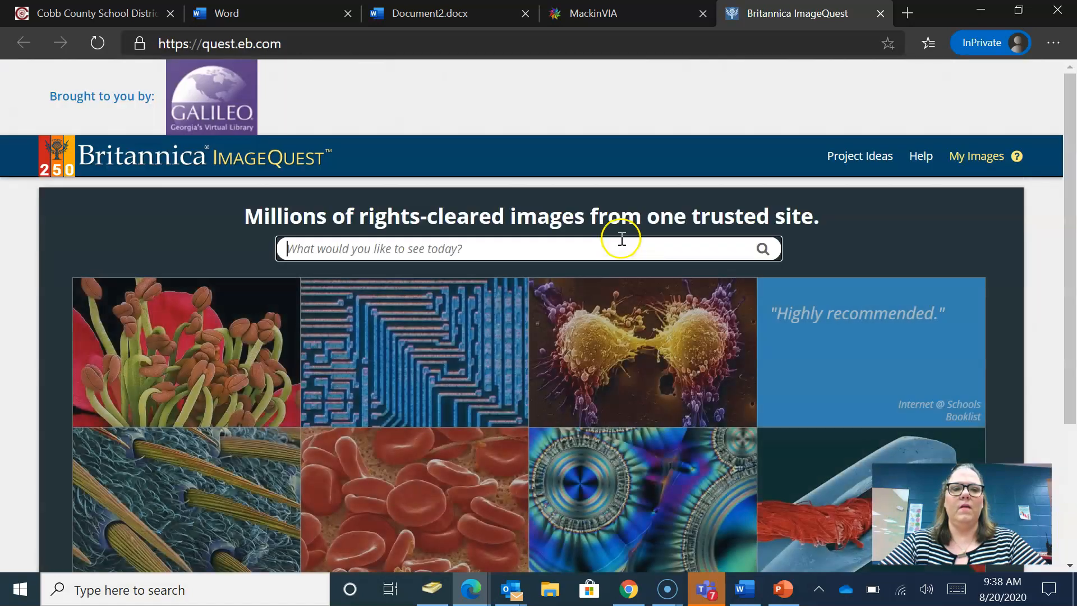
# - Search Britannica ImageQuest for 'farm' images
pyautogui.click(573, 247)
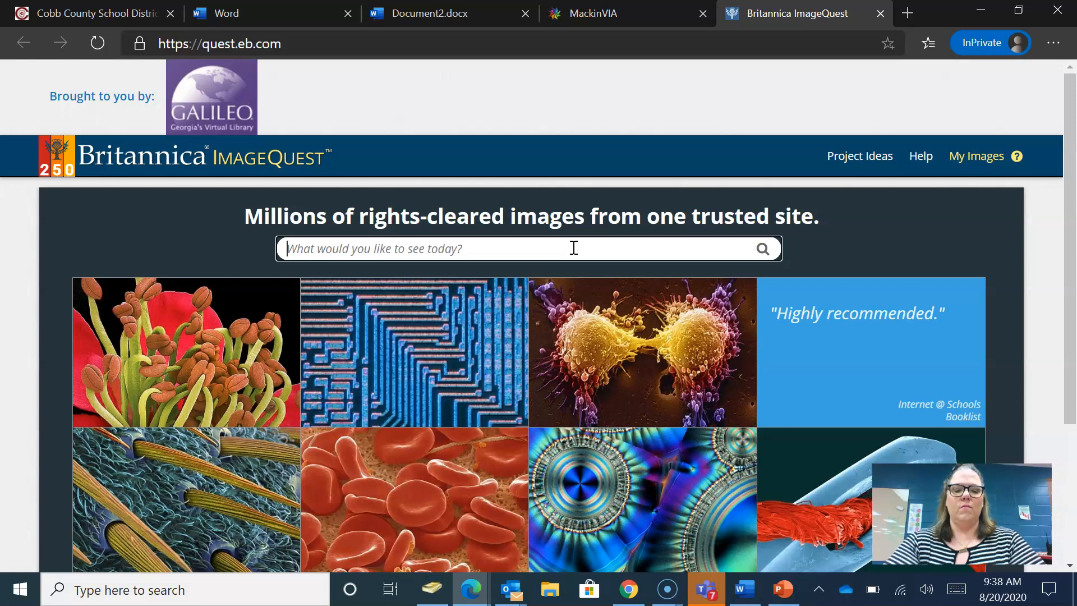
pyautogui.write('farm')
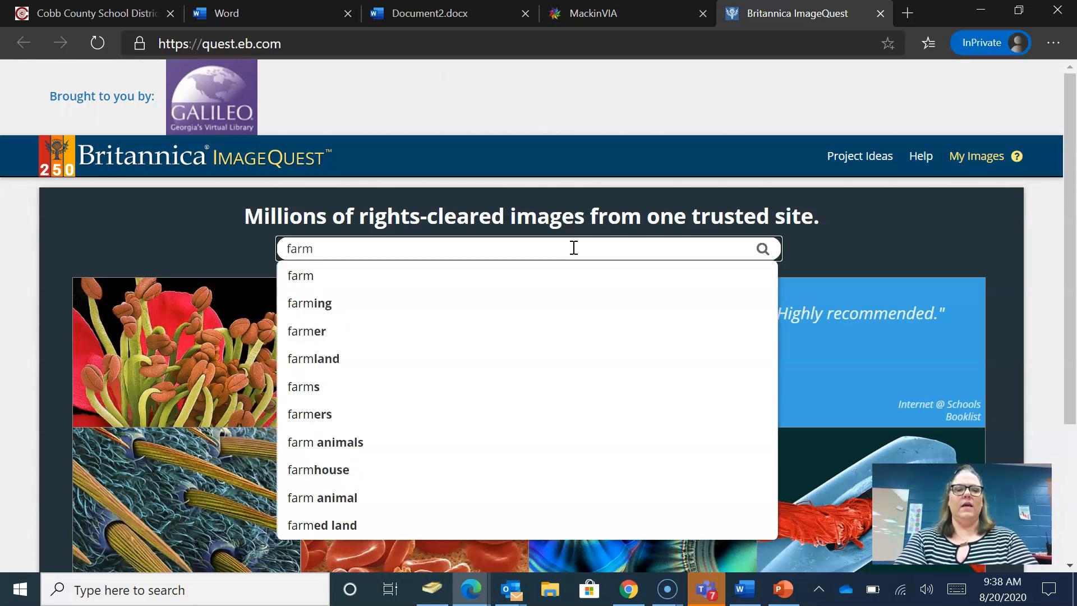
pyautogui.press('Return')
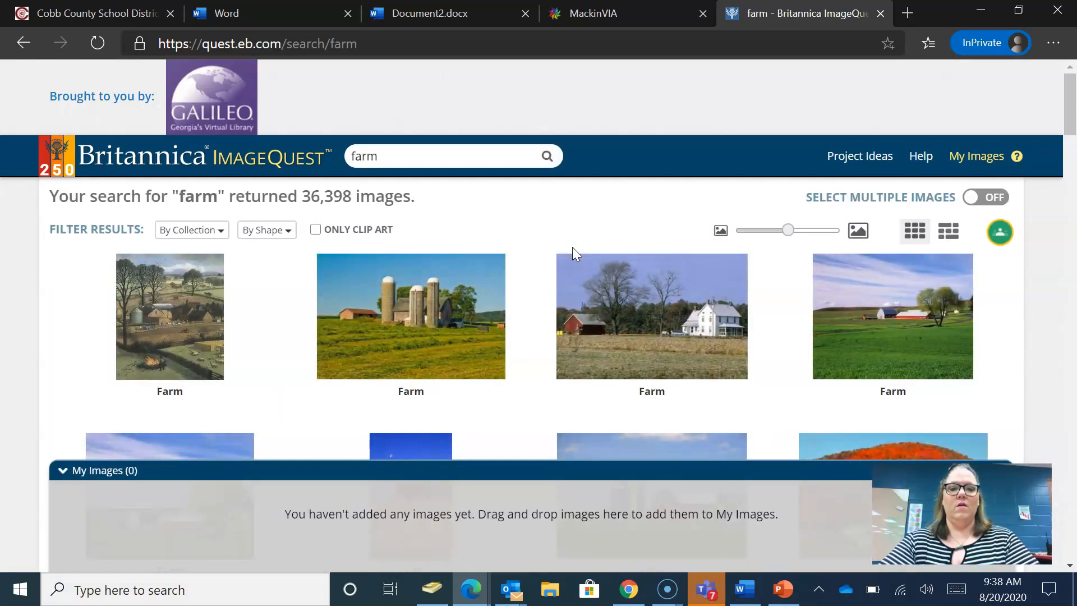
# - Copy the full-size Delaware farm photo and return to the Document2 tab
pyautogui.click(679, 331)
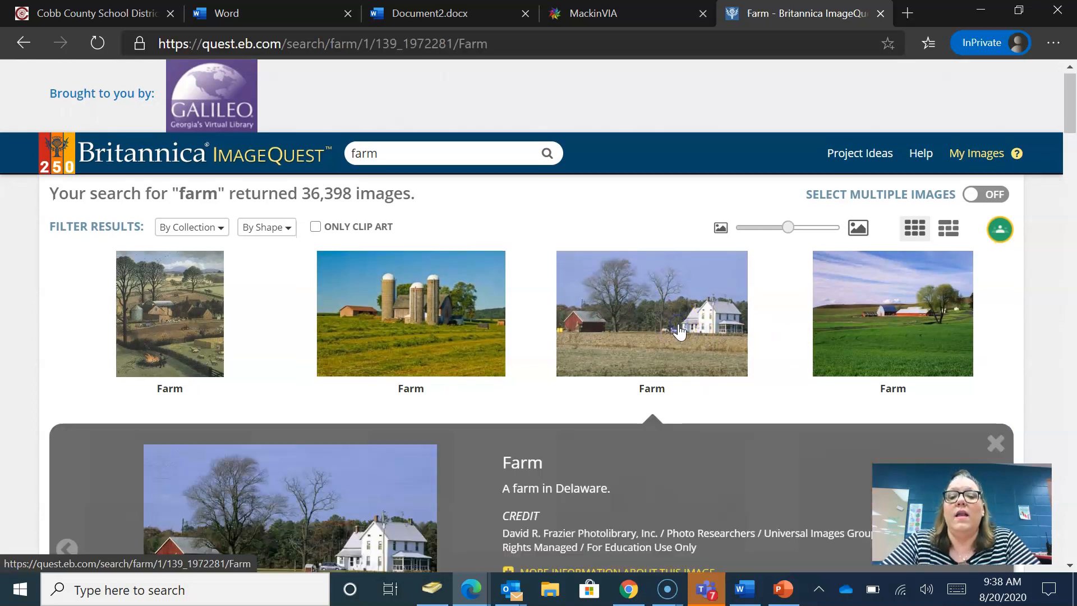
pyautogui.moveTo(1071, 92); pyautogui.dragTo(1072, 117)
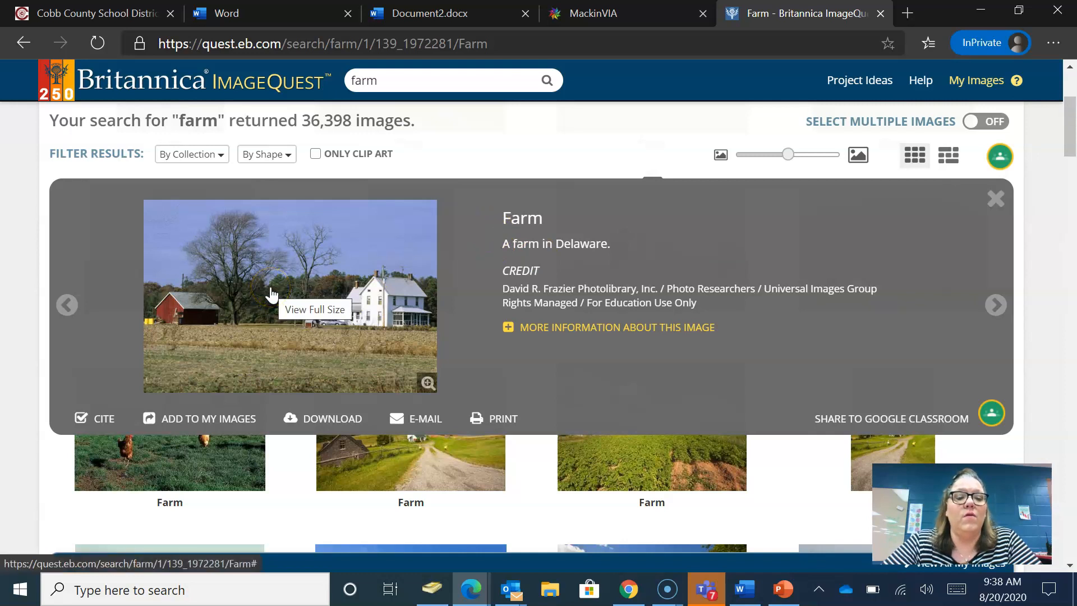
pyautogui.rightClick(272, 292)
pyautogui.click(254, 285)
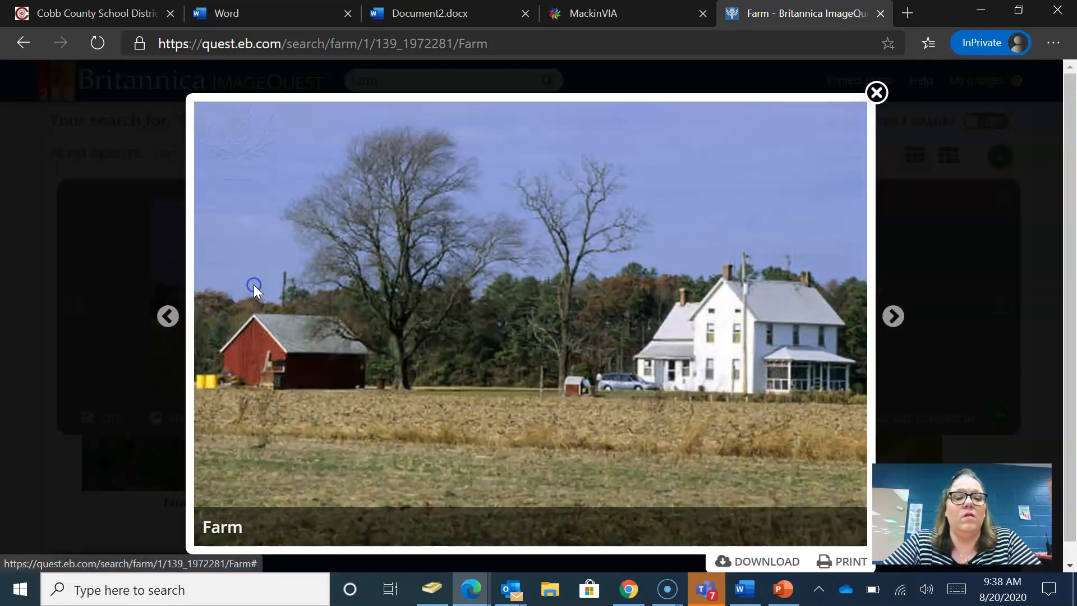
pyautogui.rightClick(441, 257)
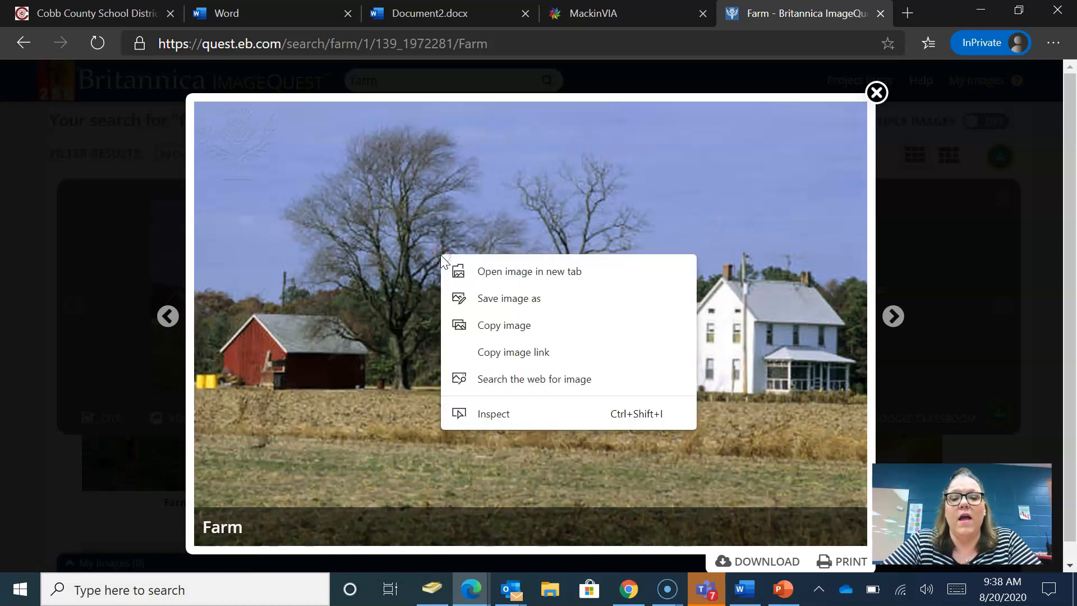
pyautogui.click(511, 328)
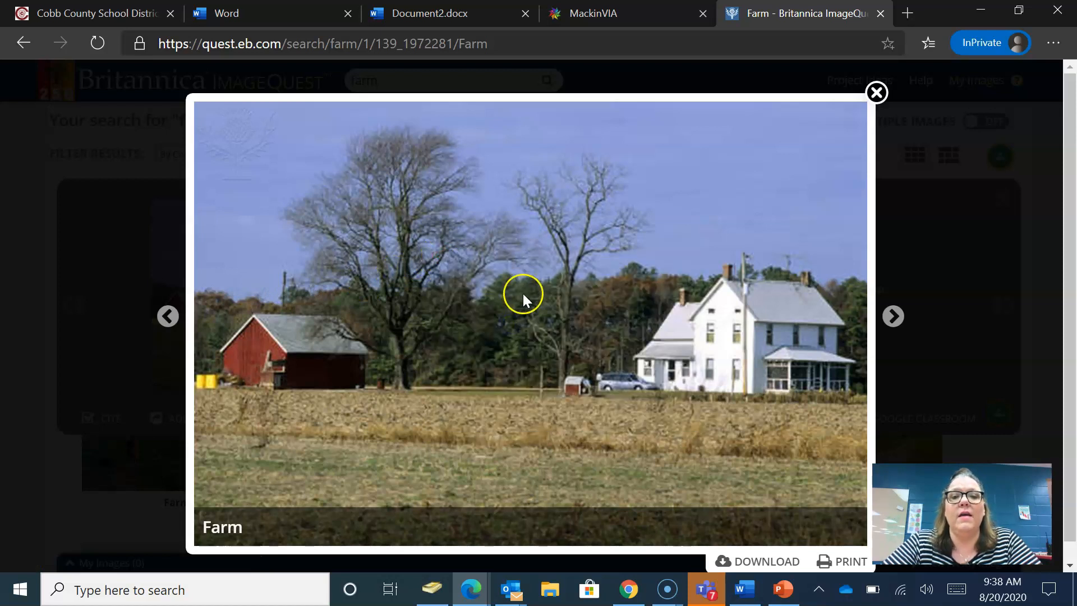
pyautogui.click(433, 13)
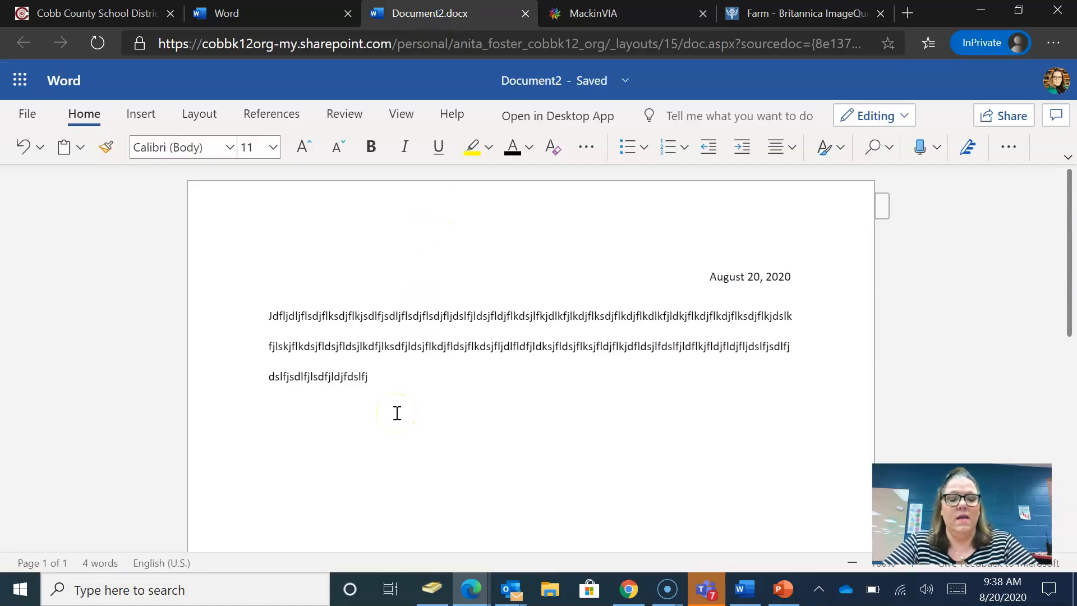
# - Paste the farm photo into the letter and start a new line below it
pyautogui.hotkey('ctrl', 'v')
pyautogui.click(502, 418)
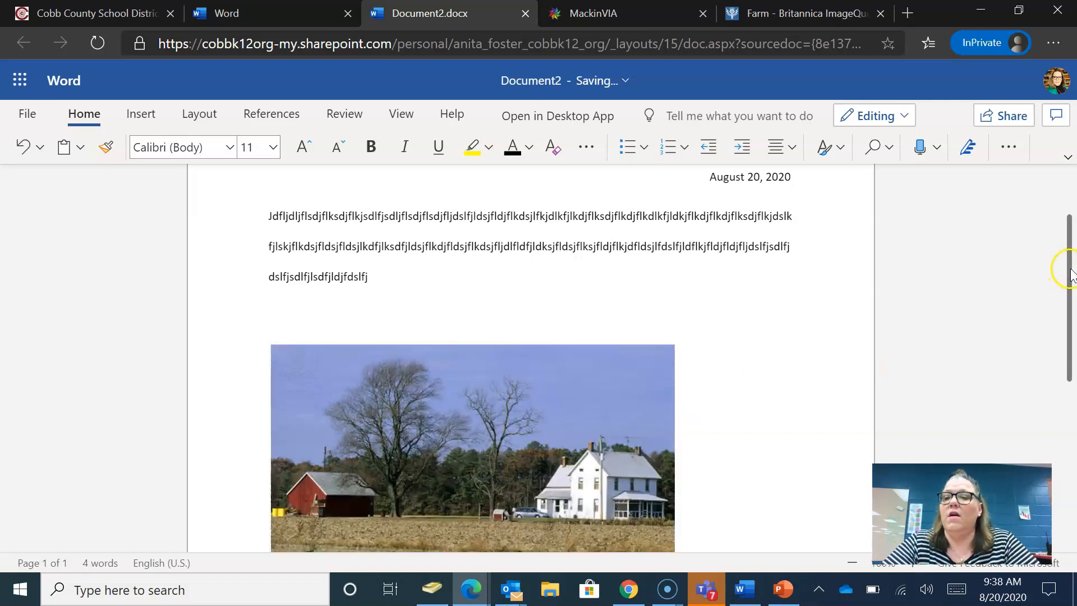
pyautogui.moveTo(1069, 265); pyautogui.dragTo(1072, 376)
pyautogui.press('Return')
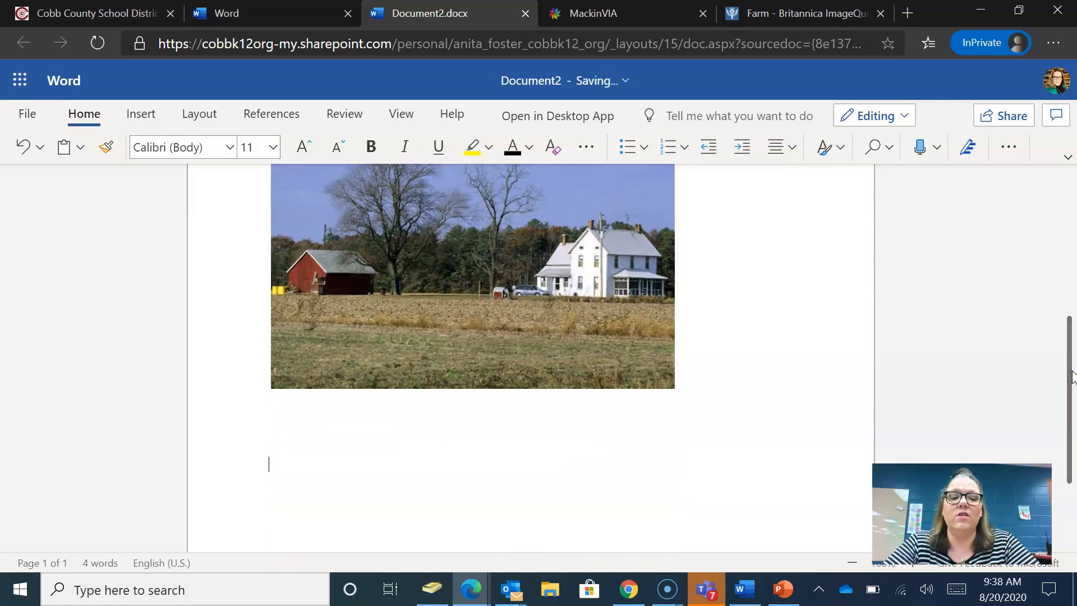
# - Add a centred 'Work Cited' heading below the photo, with the following line left-aligned
pyautogui.write('Work Cited')
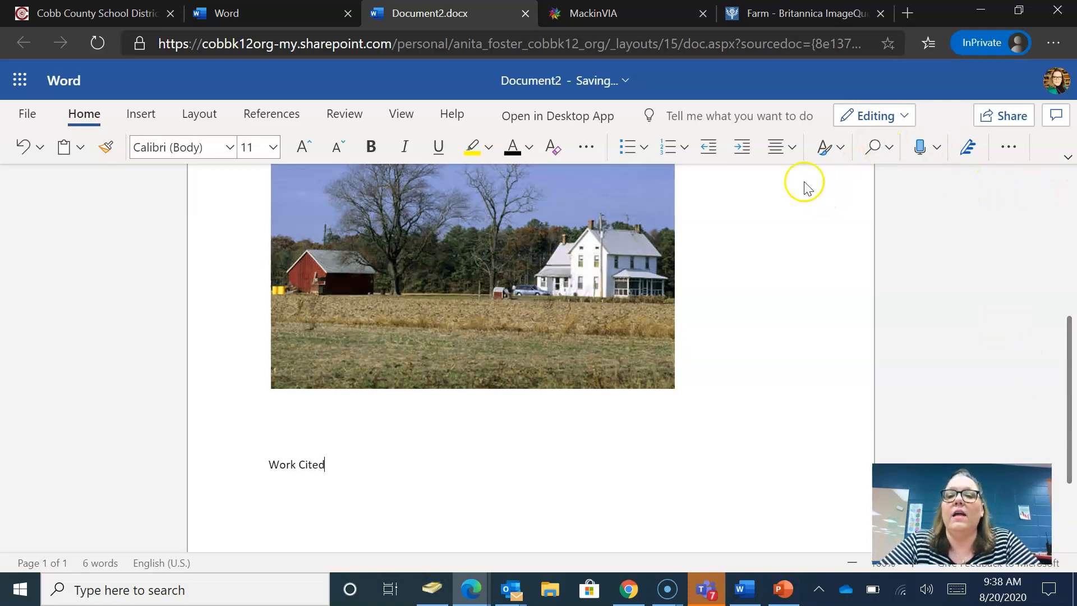
pyautogui.click(791, 148)
pyautogui.click(814, 214)
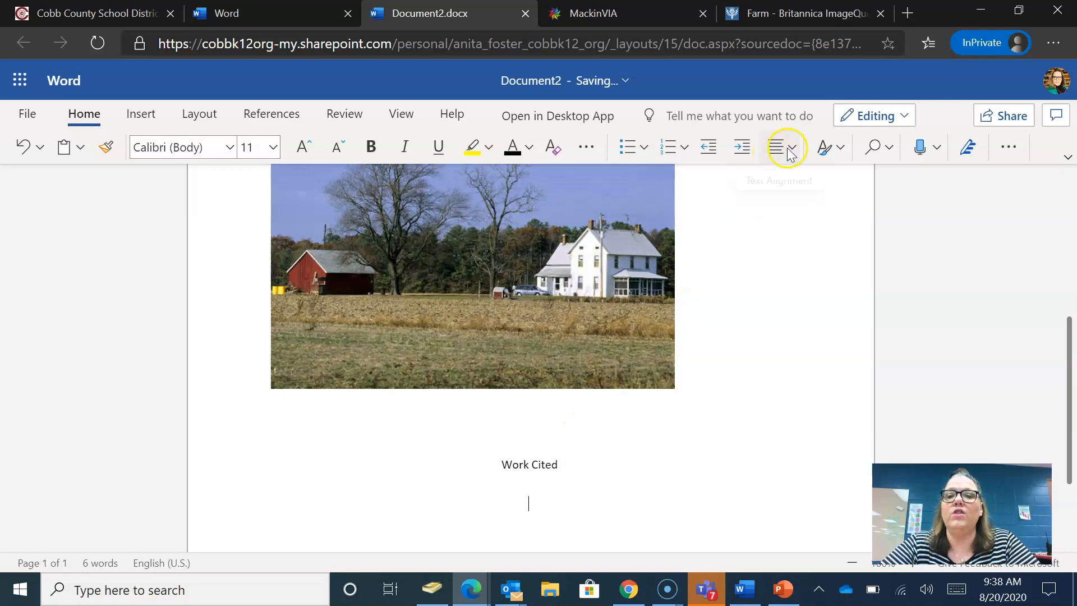
pyautogui.click(790, 147)
pyautogui.click(779, 214)
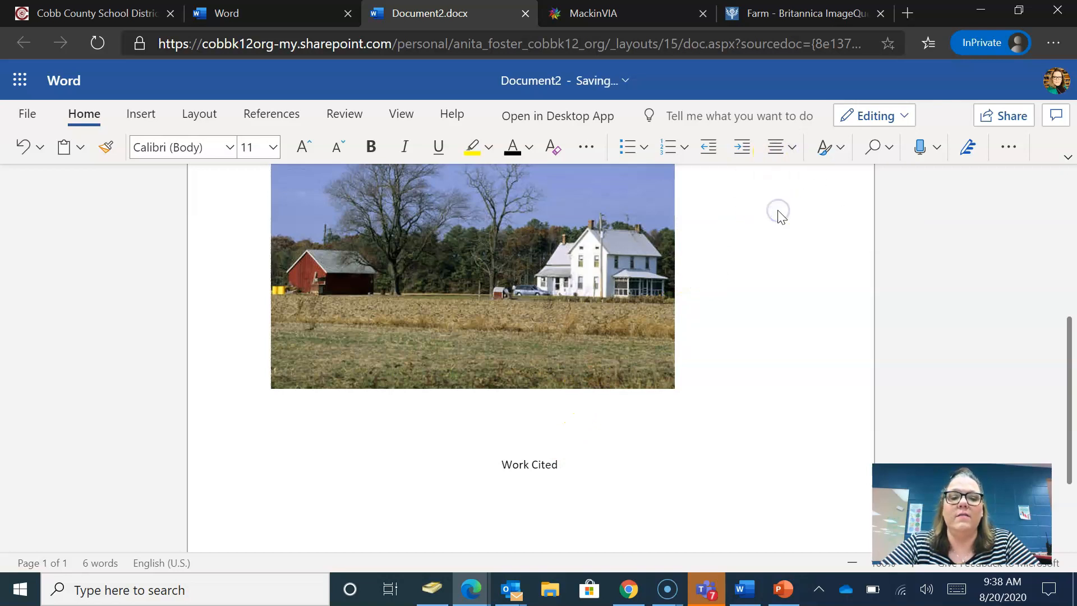
pyautogui.click(766, 17)
pyautogui.click(875, 94)
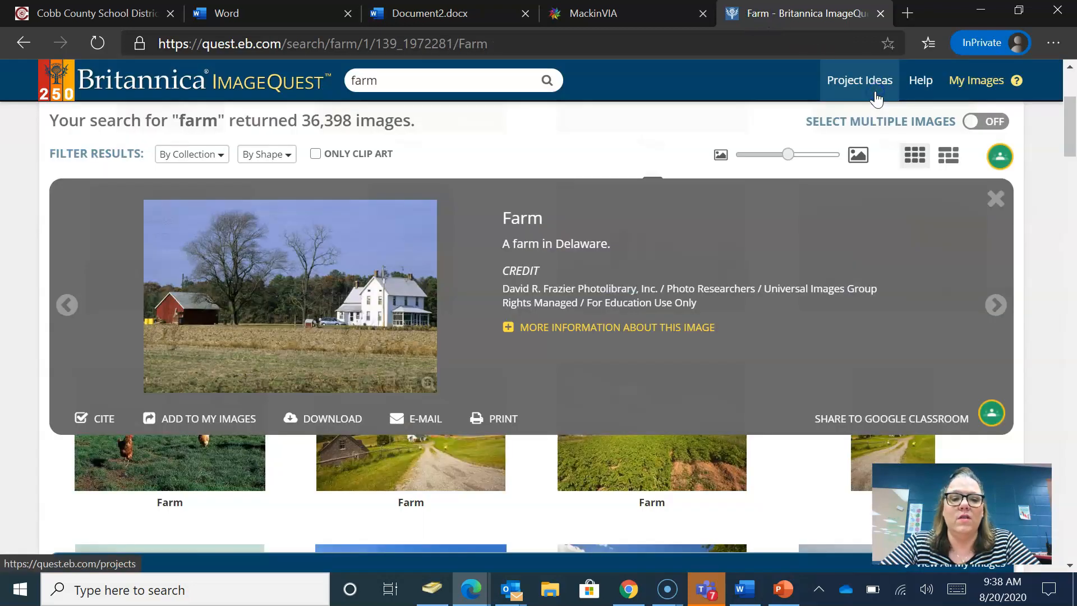
# - Display the farm photo's MLA citation, select it, and return to the Document2.docx letter
pyautogui.click(101, 421)
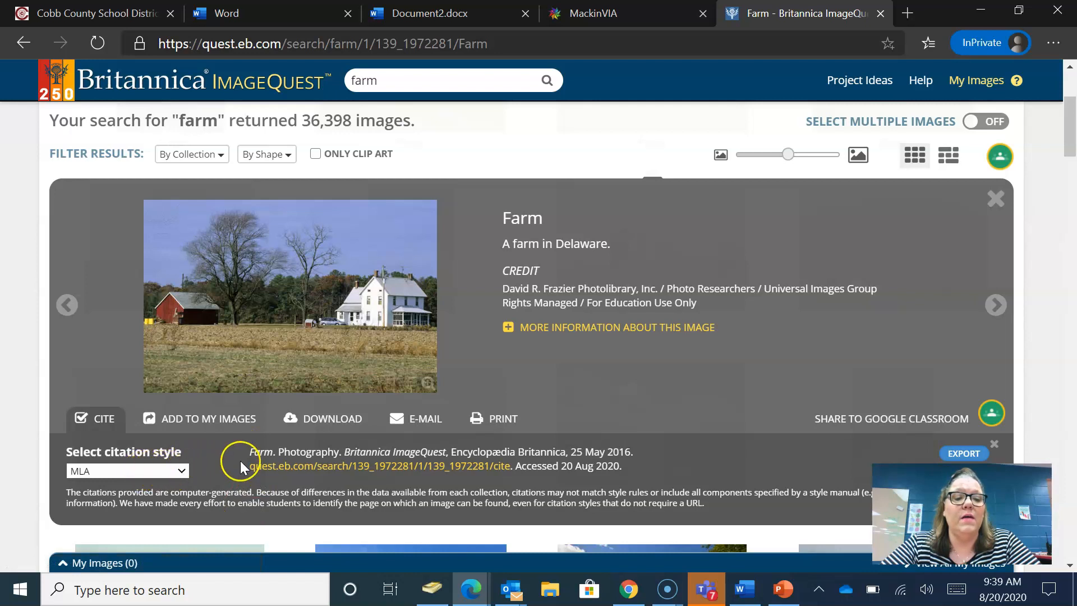
pyautogui.moveTo(251, 457); pyautogui.dragTo(635, 469)
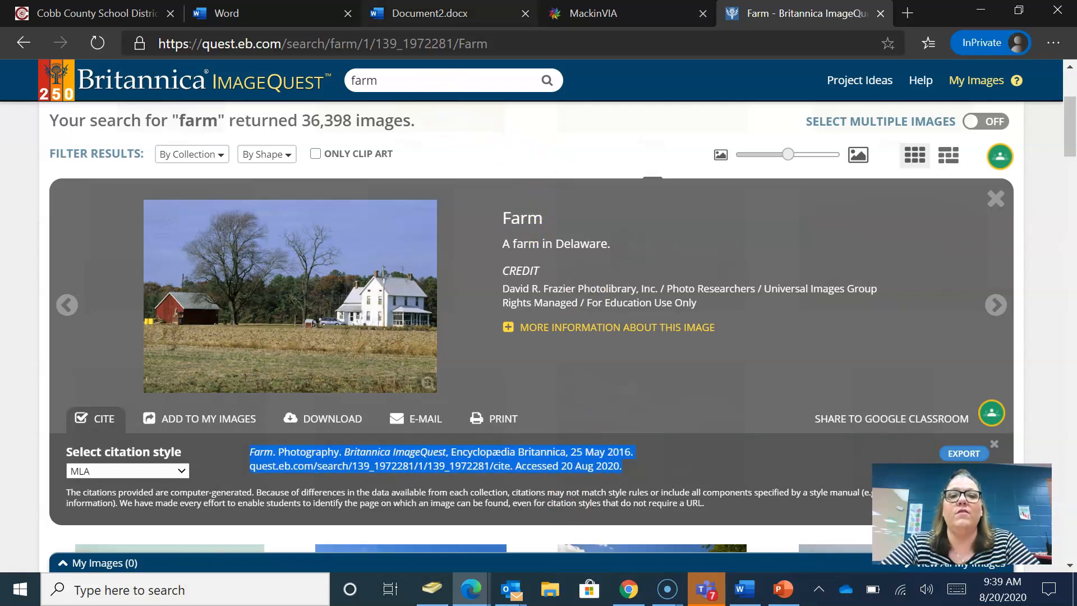
pyautogui.click(453, 14)
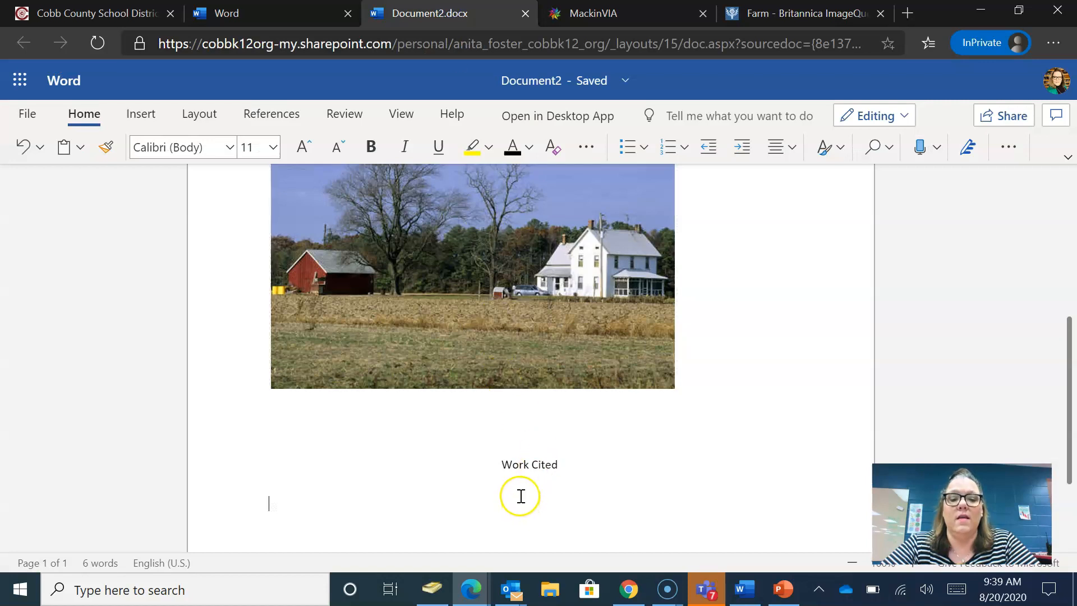
# - Paste the MLA citation under Work Cited and set its line spacing to 1
pyautogui.hotkey('ctrl', 'v')
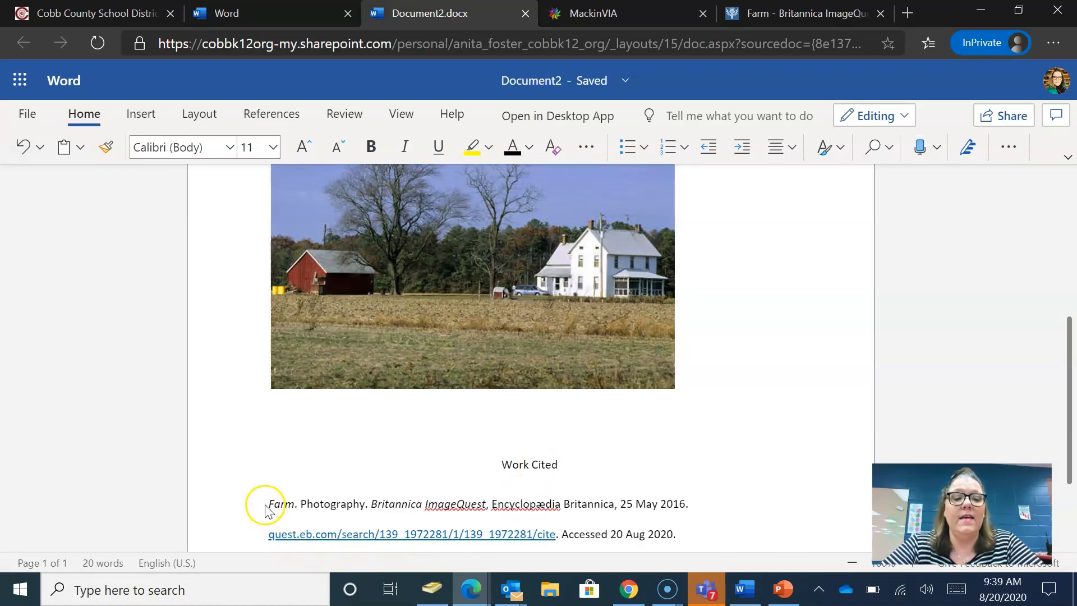
pyautogui.moveTo(266, 505); pyautogui.dragTo(702, 396)
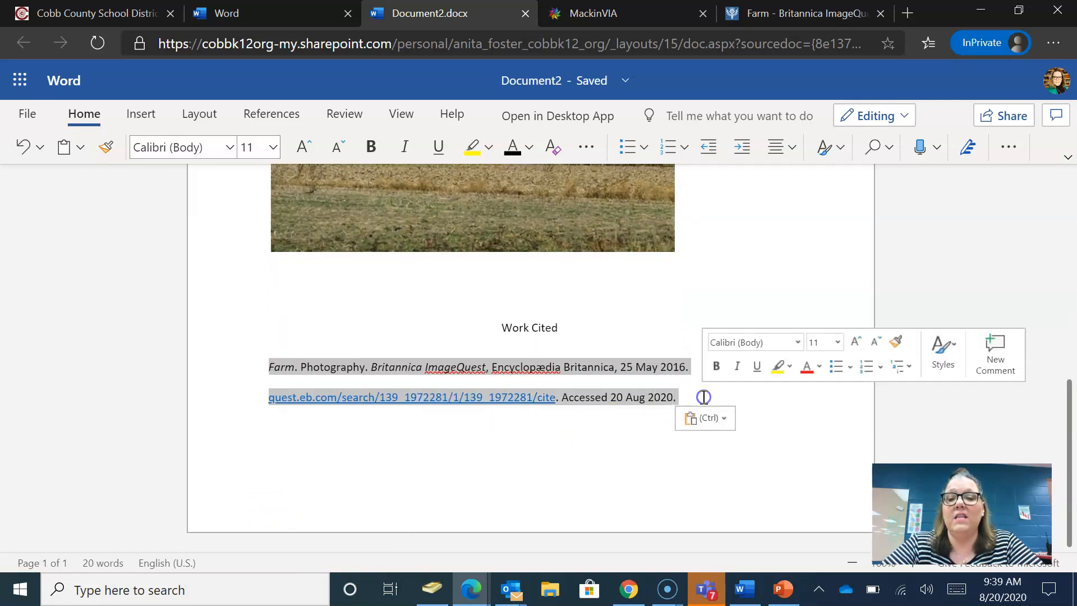
pyautogui.click(1011, 147)
pyautogui.click(1038, 211)
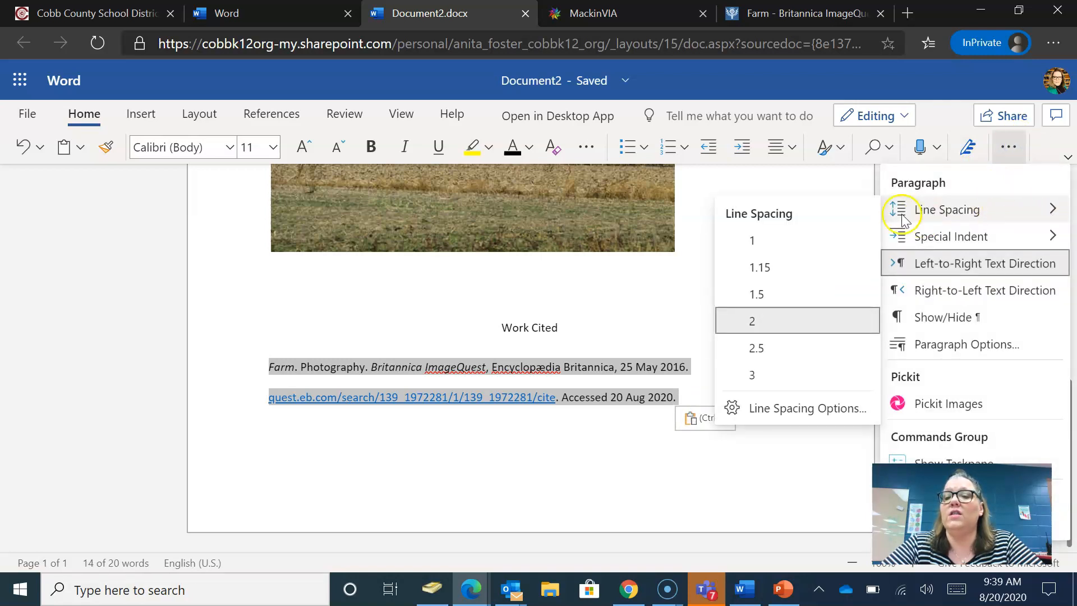
pyautogui.click(822, 235)
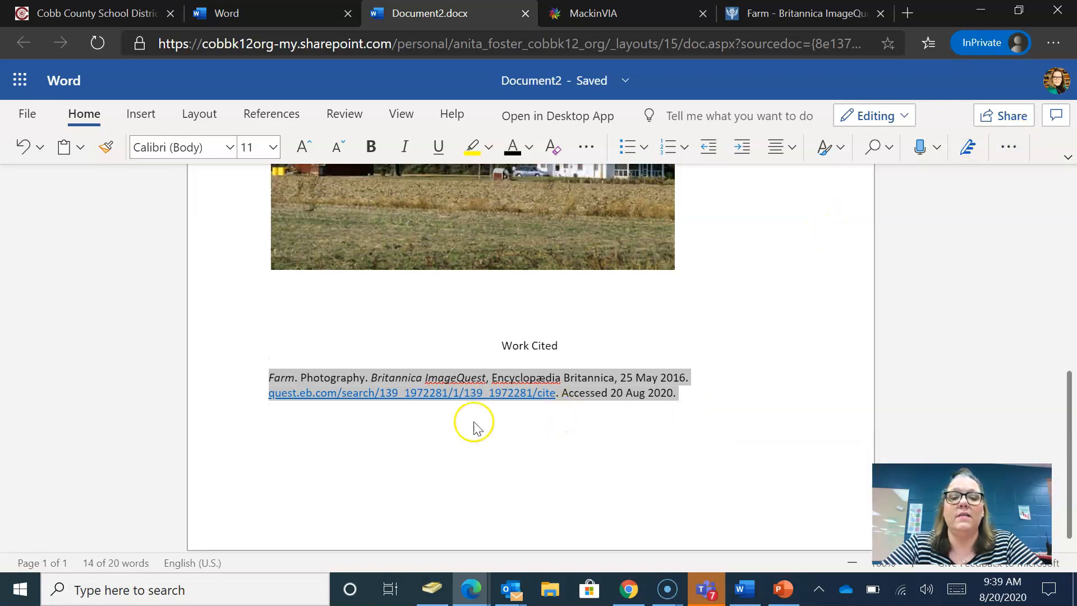
# - Join the citation's URL onto its first line and remove the stray spaces and indent
pyautogui.click(269, 399)
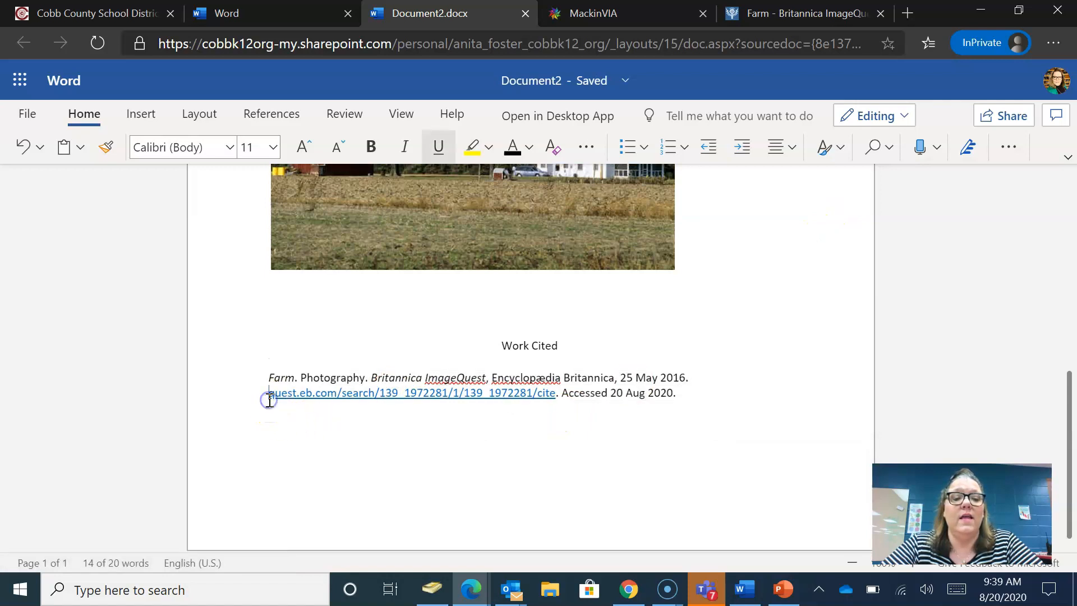
pyautogui.press('BackSpace')
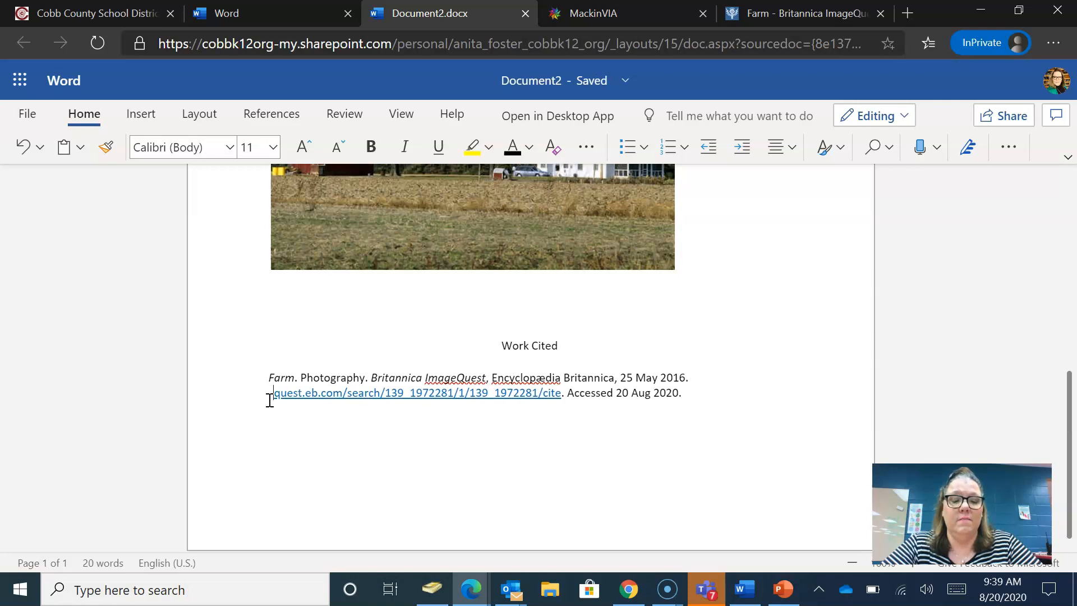
pyautogui.click(697, 397)
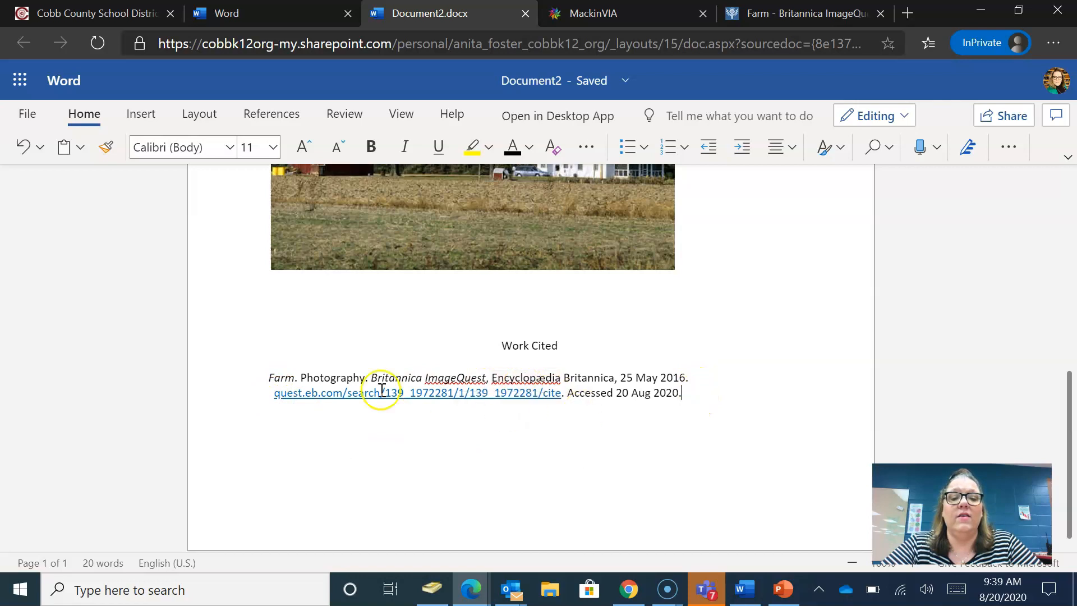
pyautogui.click(269, 395)
pyautogui.press('BackSpace')
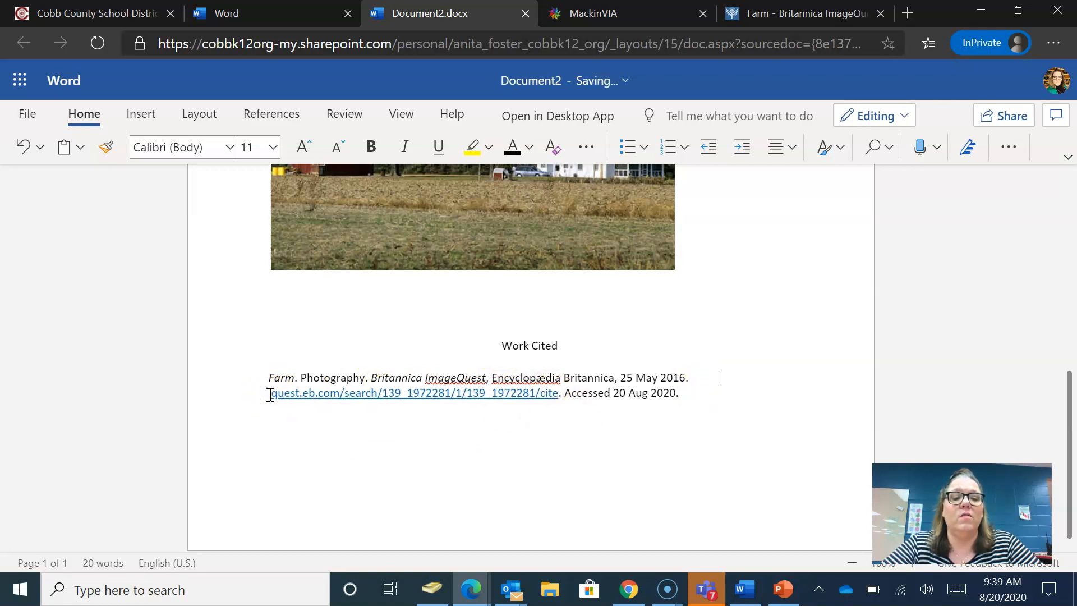
pyautogui.press('Tab')
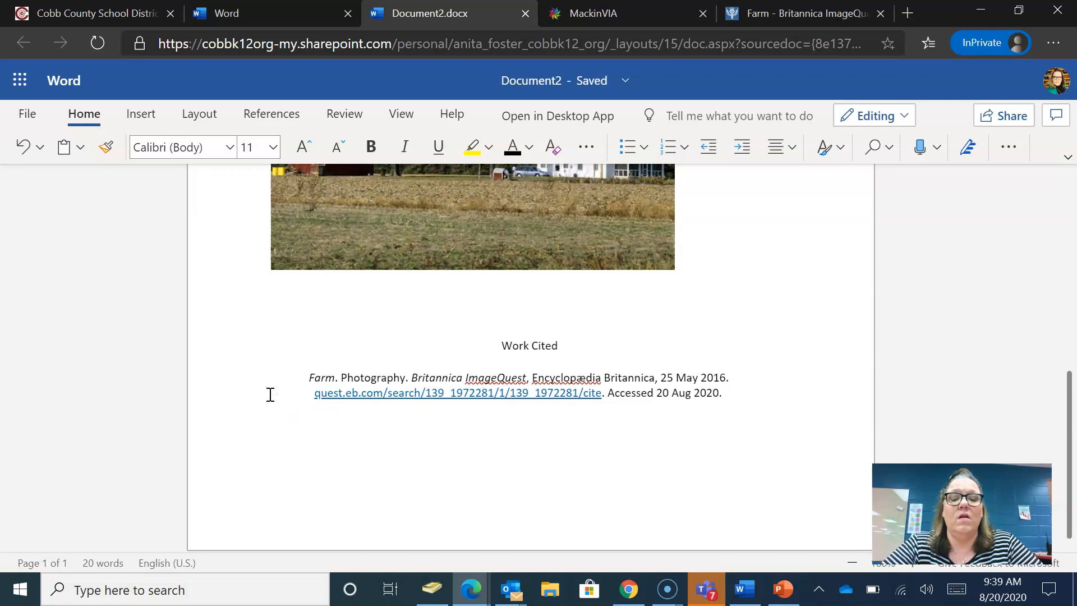
pyautogui.press('BackSpace')
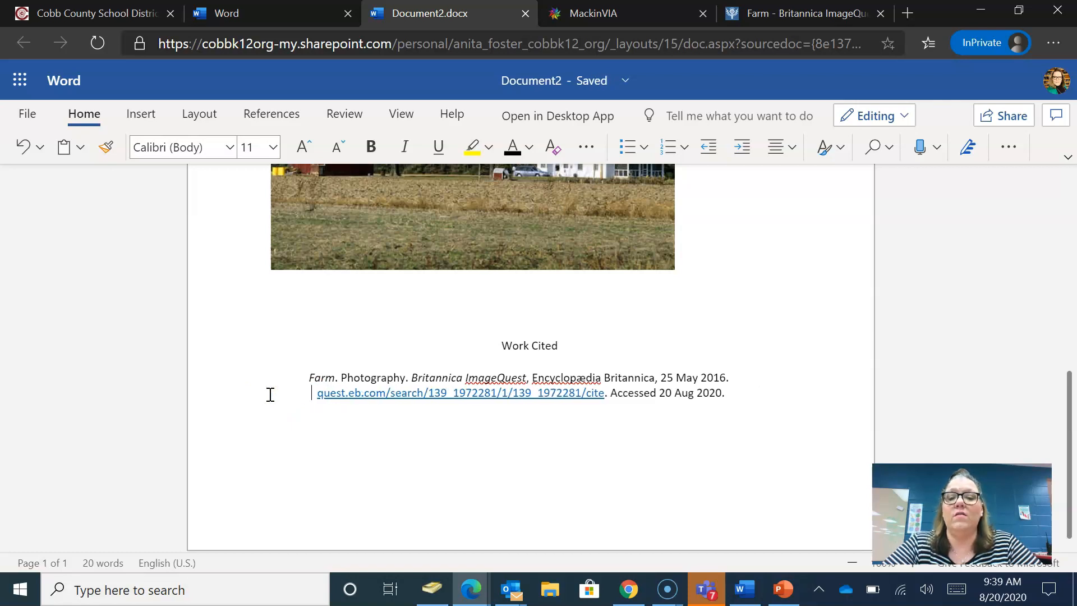
pyautogui.press('BackSpace')
pyautogui.press('BackSpace')
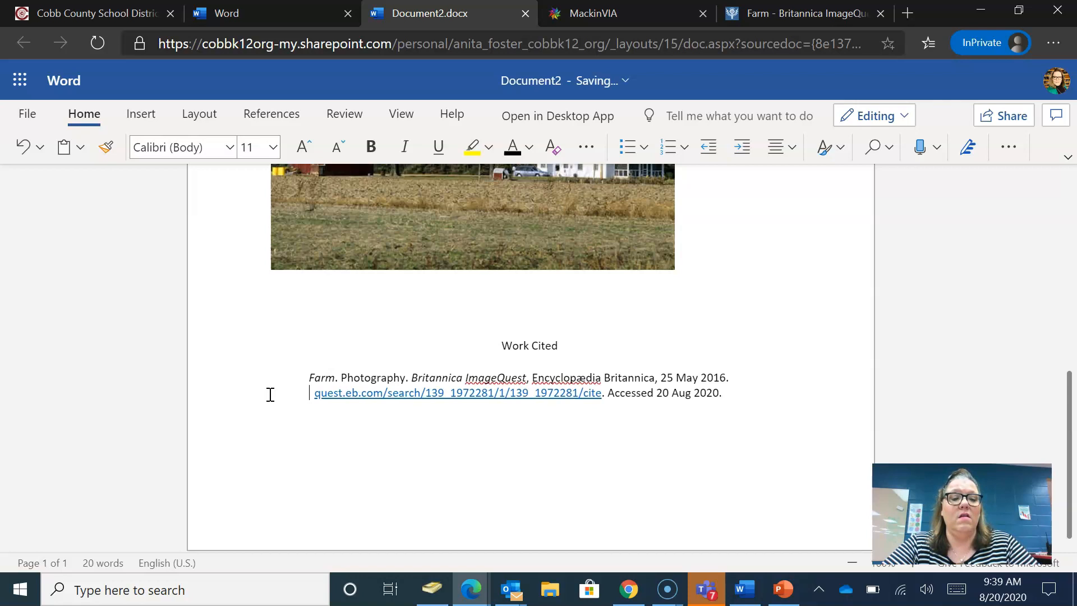
pyautogui.click(742, 397)
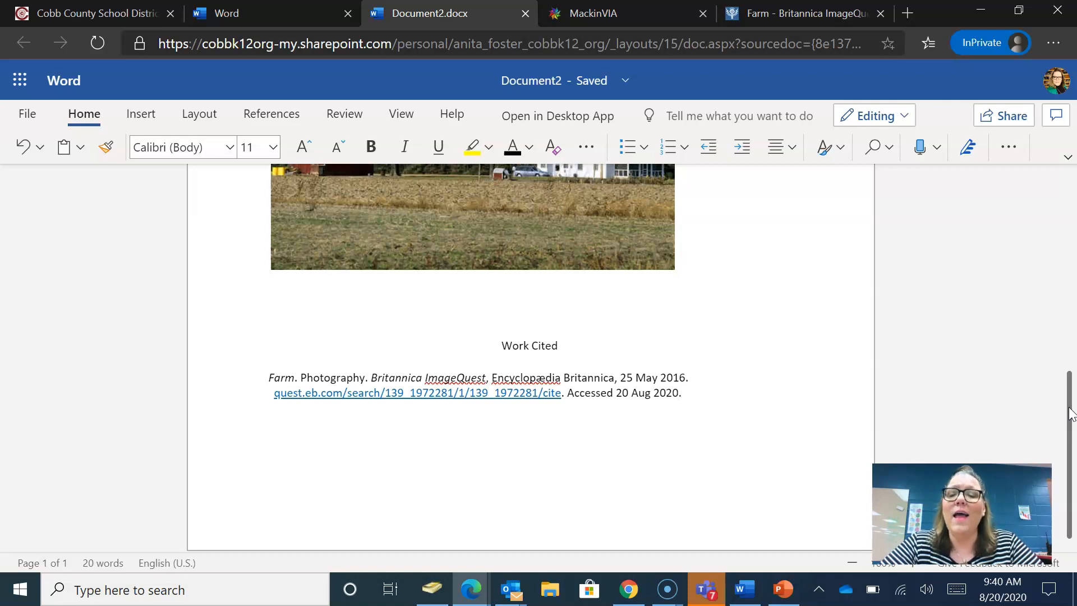
pyautogui.moveTo(1071, 414); pyautogui.dragTo(1072, 190)
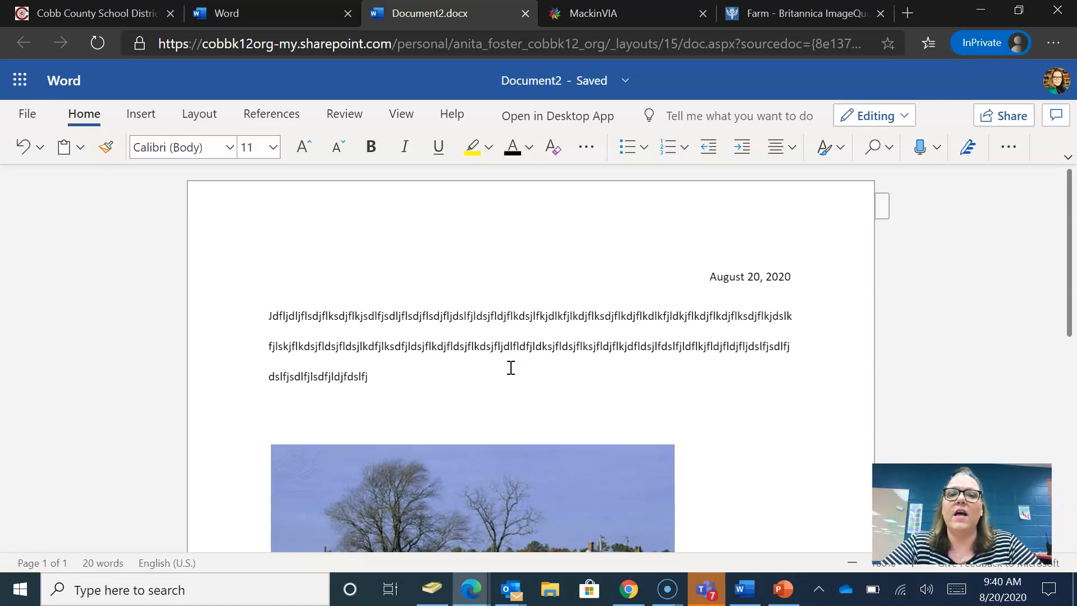
# - Check the farm image citation page, then switch back to the Document2 letter
pyautogui.click(785, 13)
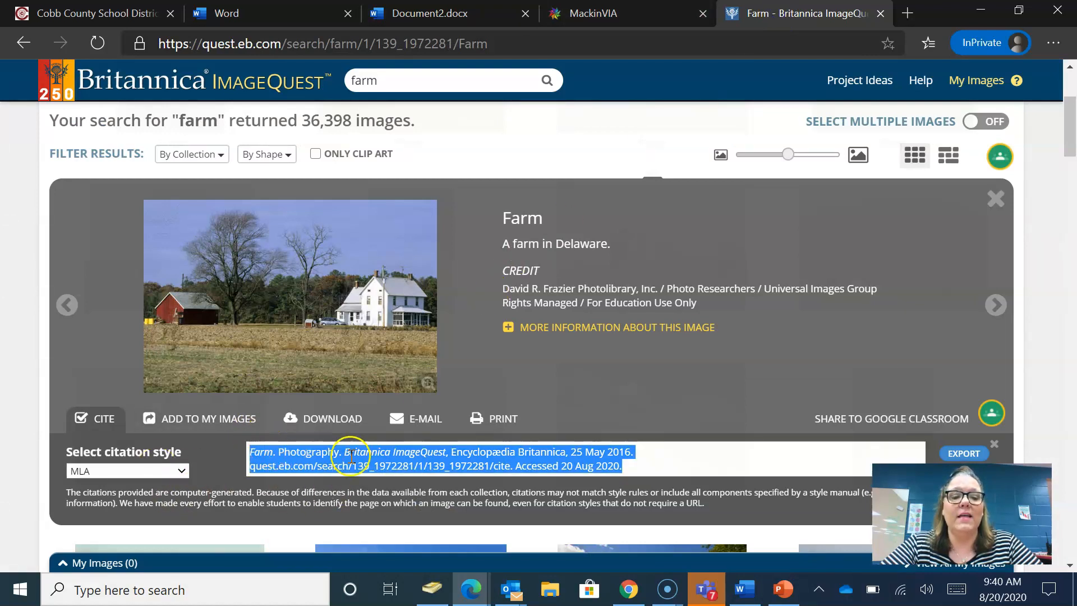
pyautogui.click(473, 11)
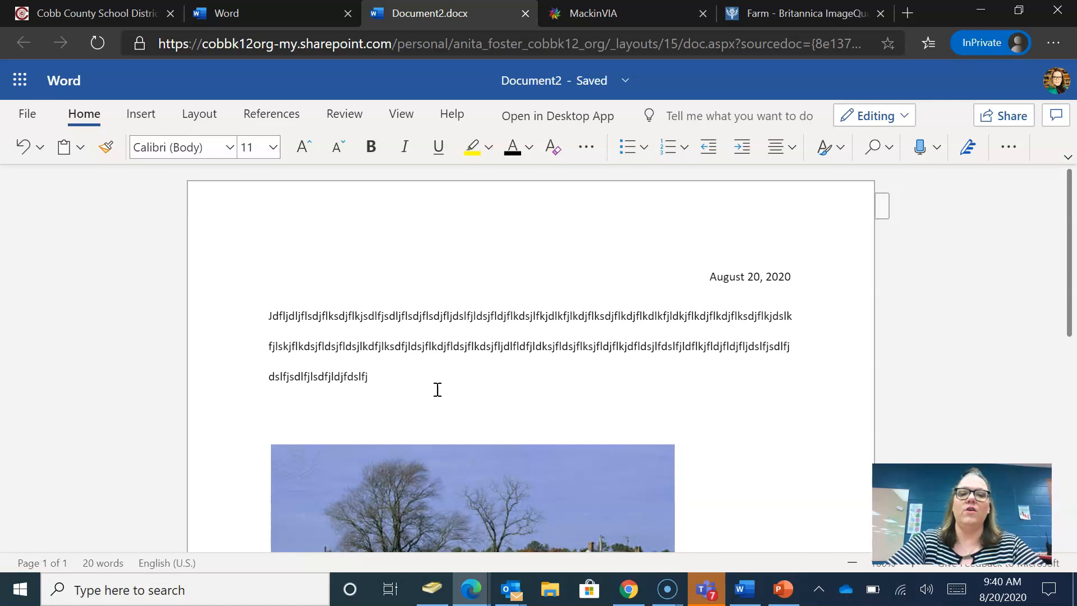
# - Insert a new line above the body paragraph and type the sender's full name there
pyautogui.click(270, 317)
pyautogui.press('Return')
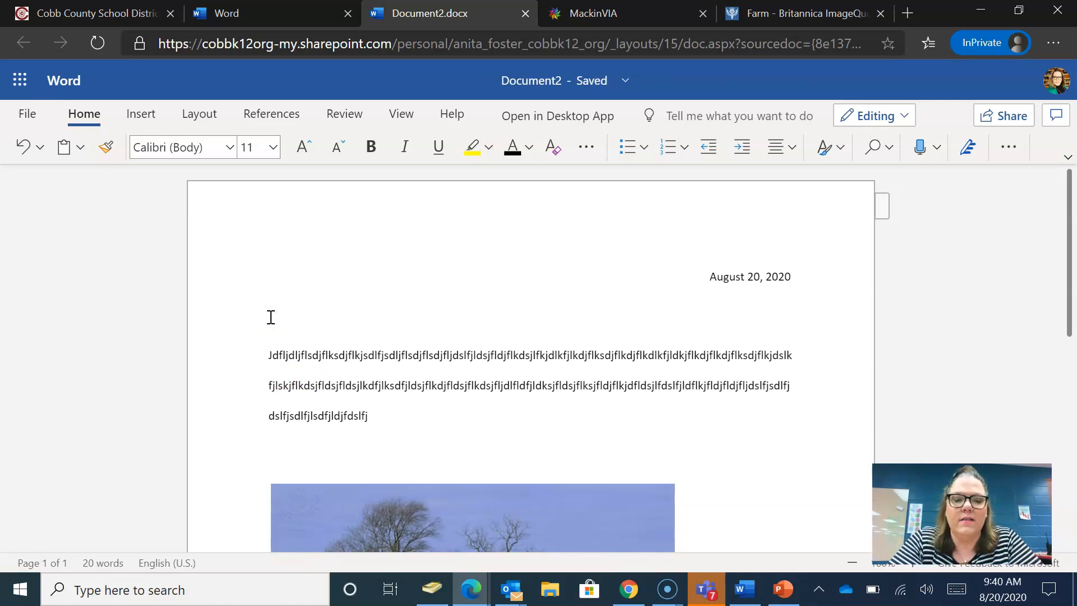
pyautogui.click(271, 317)
pyautogui.write('Your')
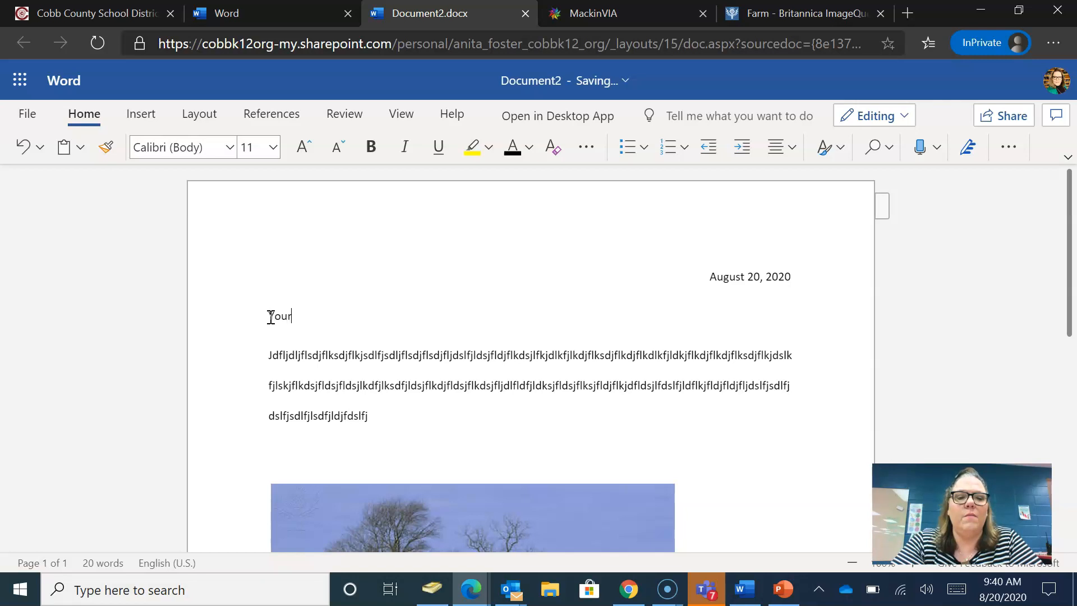
pyautogui.write(' Addr')
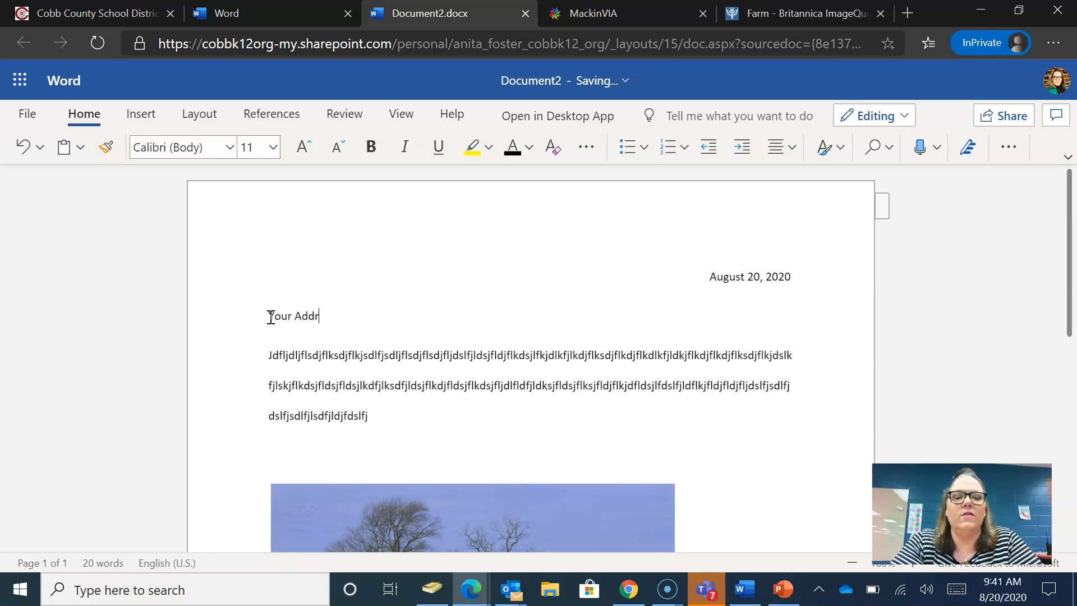
pyautogui.write('ess')
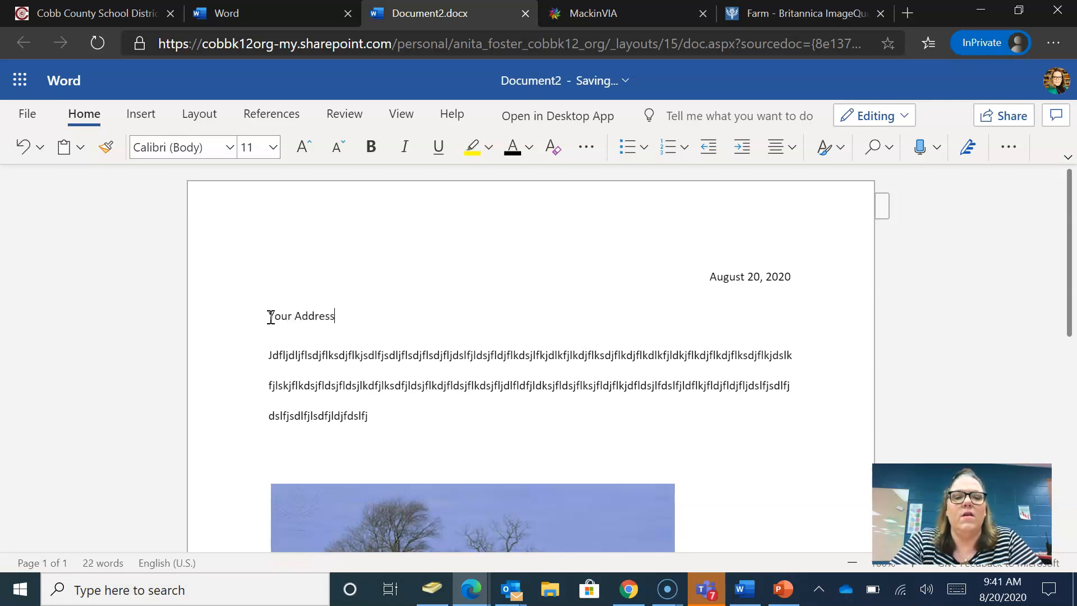
pyautogui.press('BackSpace')
pyautogui.press('BackSpace')
pyautogui.press('BackSpace')
pyautogui.press('BackSpace')
pyautogui.press('BackSpace')
pyautogui.press('BackSpace')
pyautogui.press('BackSpace')
pyautogui.press('BackSpace')
pyautogui.press('BackSpace')
pyautogui.press('BackSpace')
pyautogui.press('BackSpace')
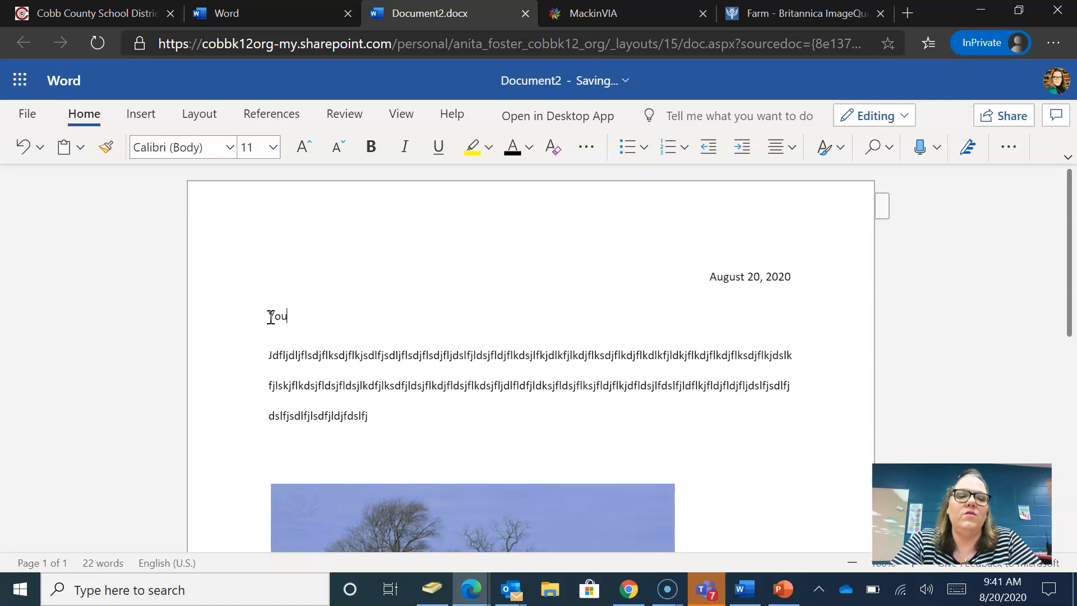
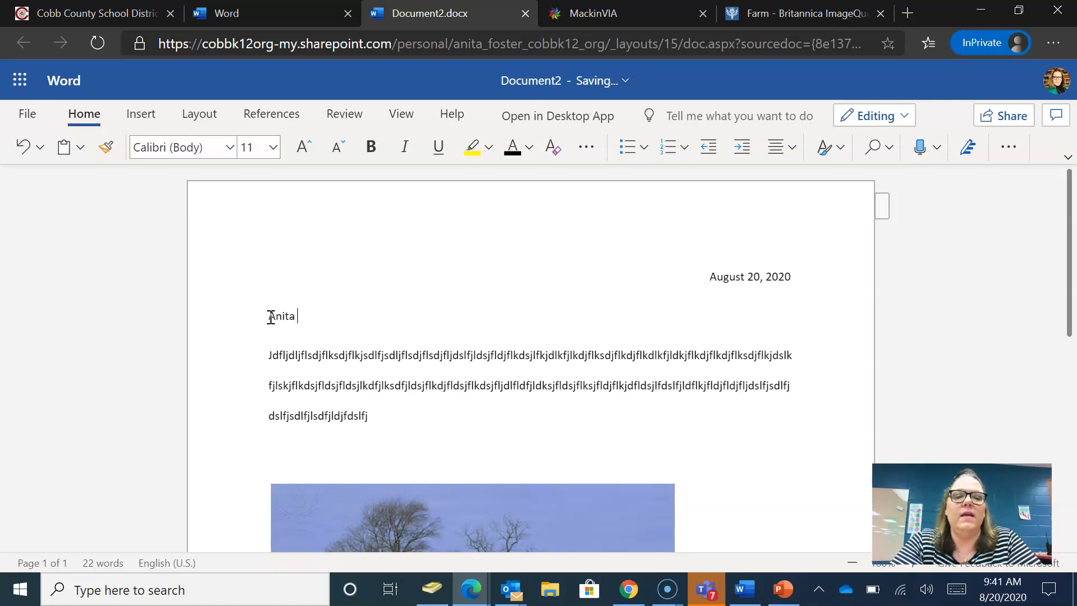
pyautogui.press('Return')
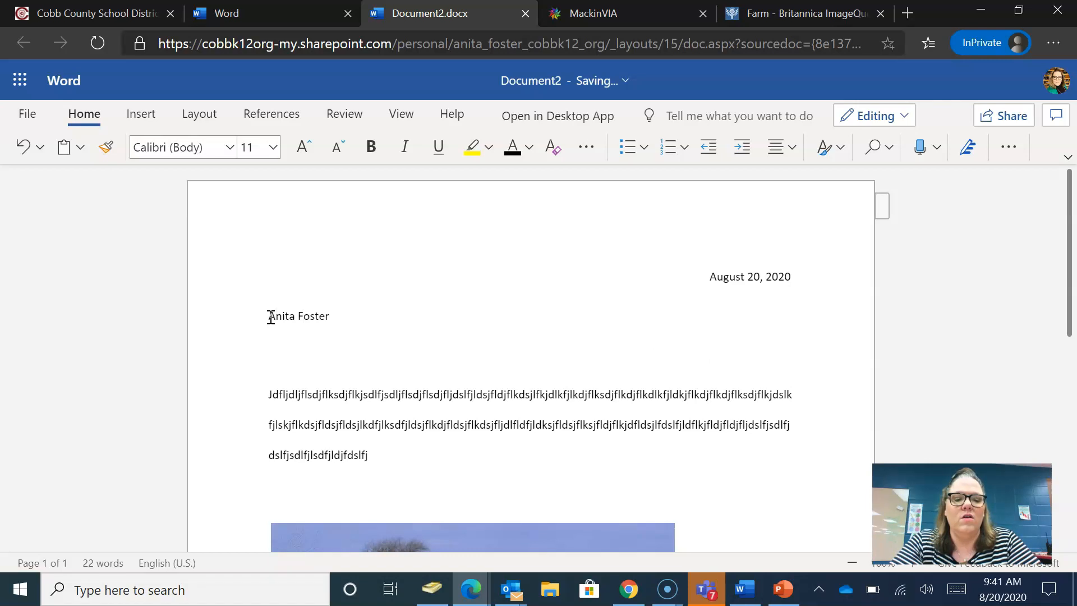
pyautogui.press('BackSpace')
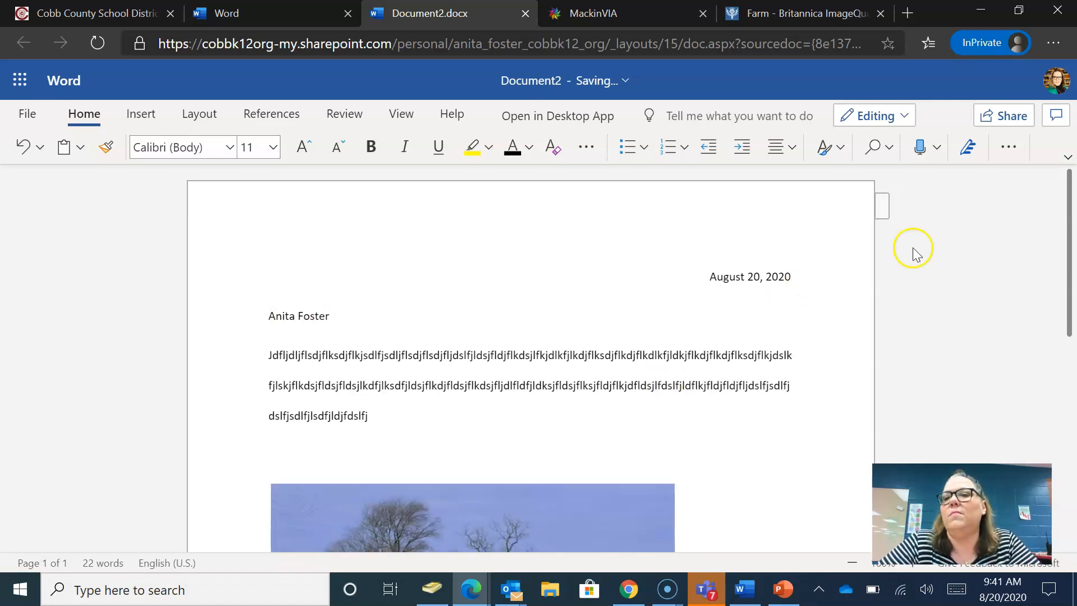
# - Set the sender's name line to single (1) line spacing
pyautogui.click(1008, 147)
pyautogui.click(990, 205)
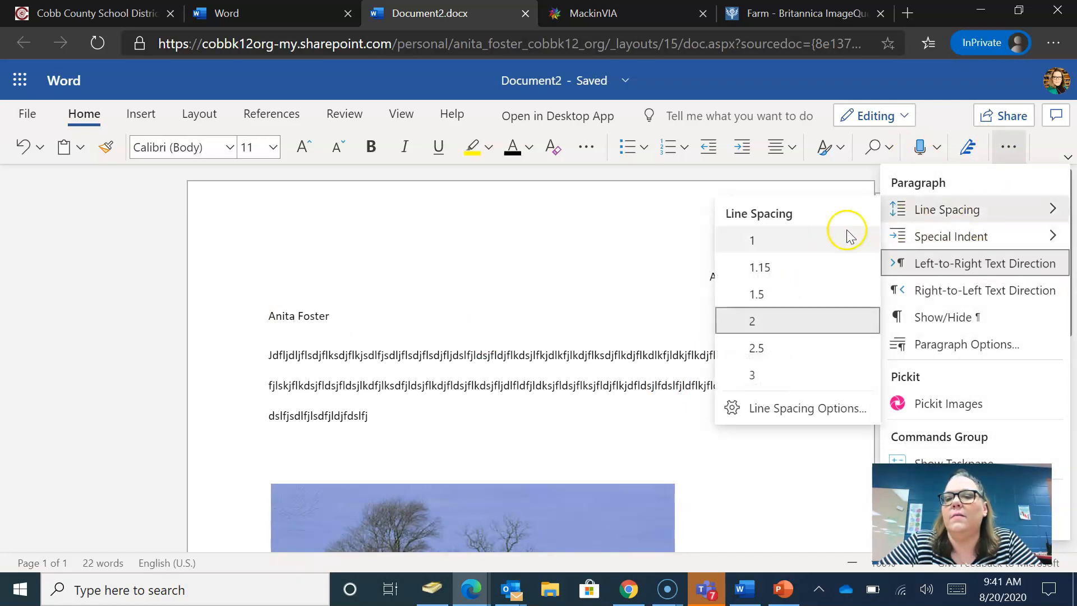
pyautogui.click(824, 239)
pyautogui.click(401, 348)
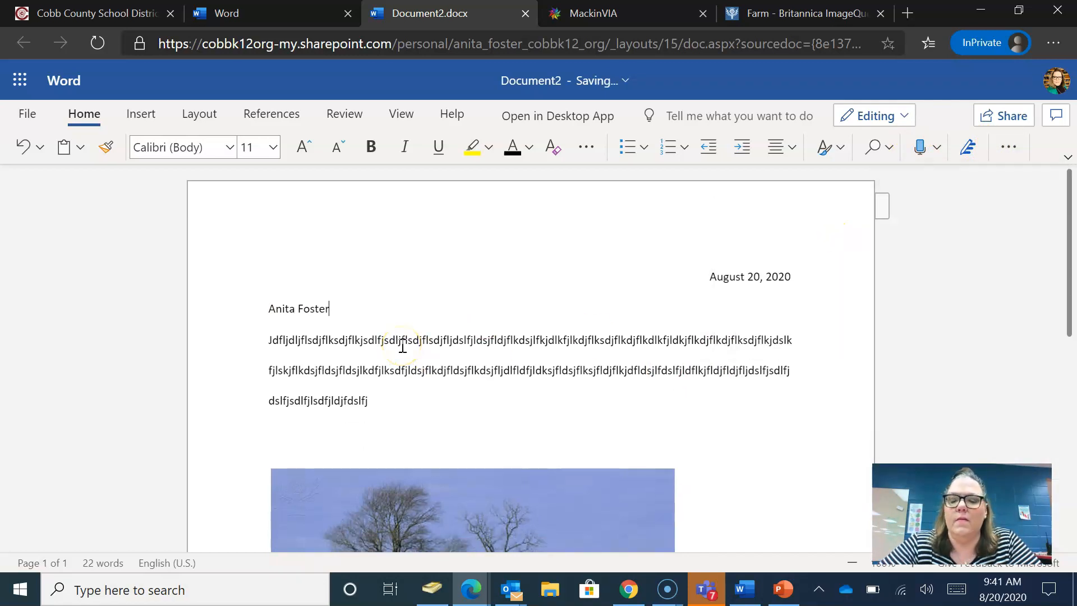
pyautogui.press('Return')
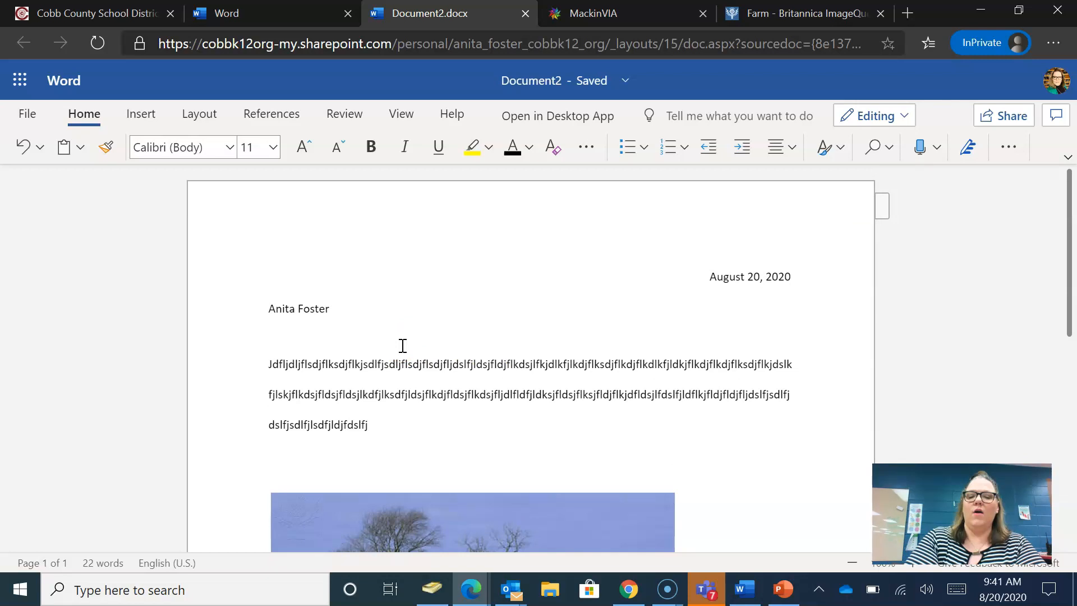
pyautogui.press('BackSpace')
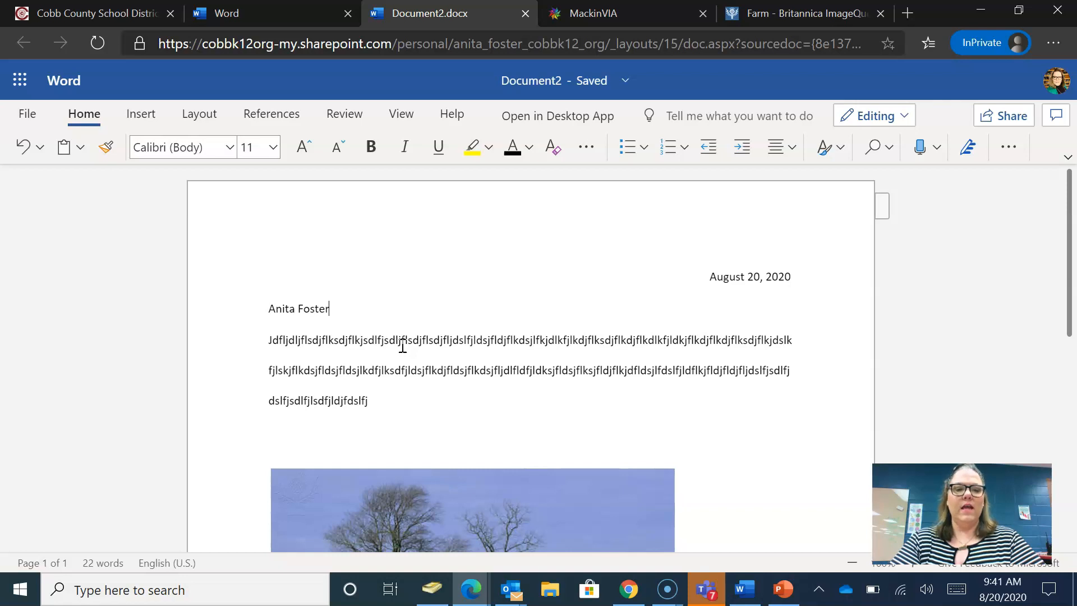
# - Type the sender's street address and city/state/ZIP line beneath the name
pyautogui.press('Return')
pyautogui.write('d')
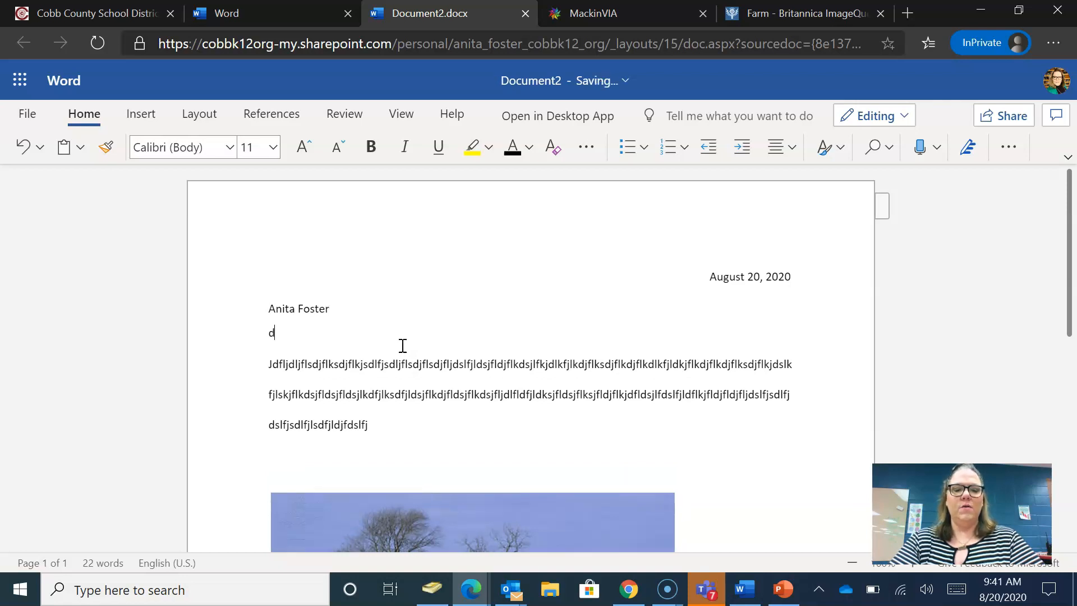
pyautogui.press('BackSpace')
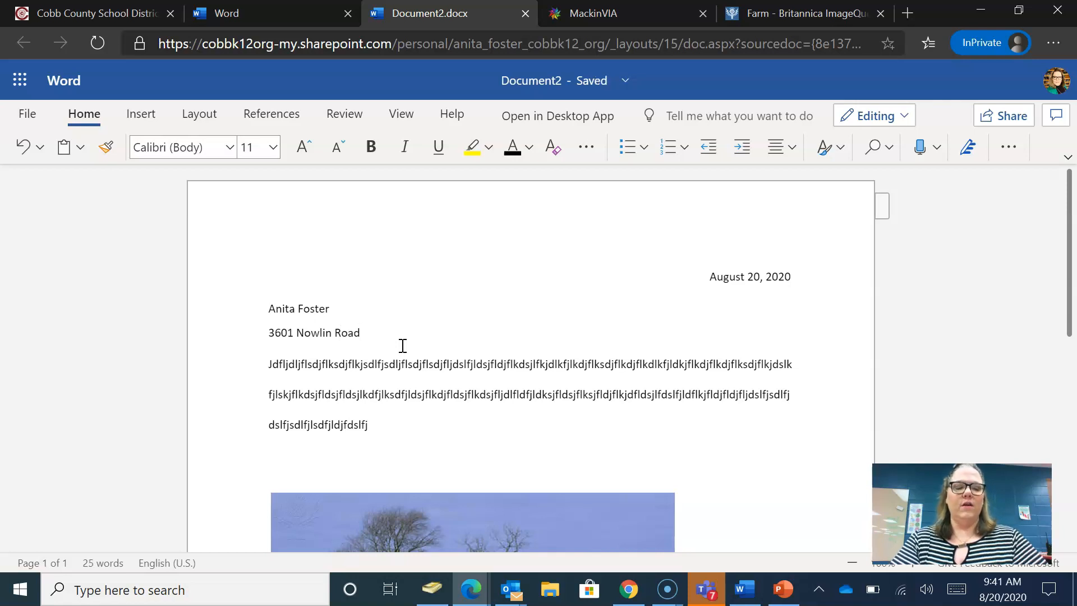
pyautogui.press('Return')
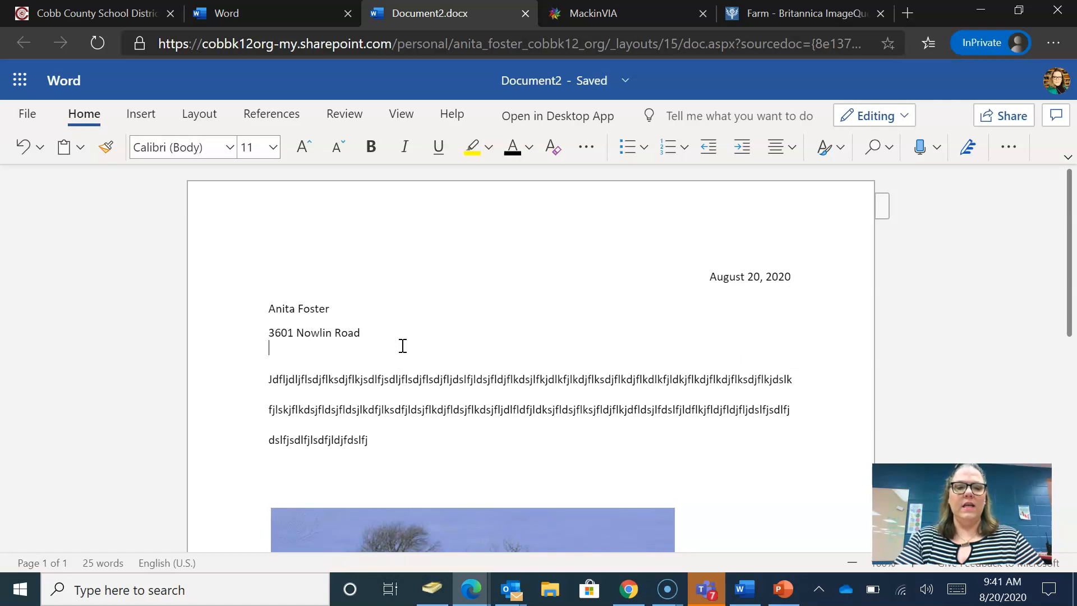
pyautogui.write('Ken')
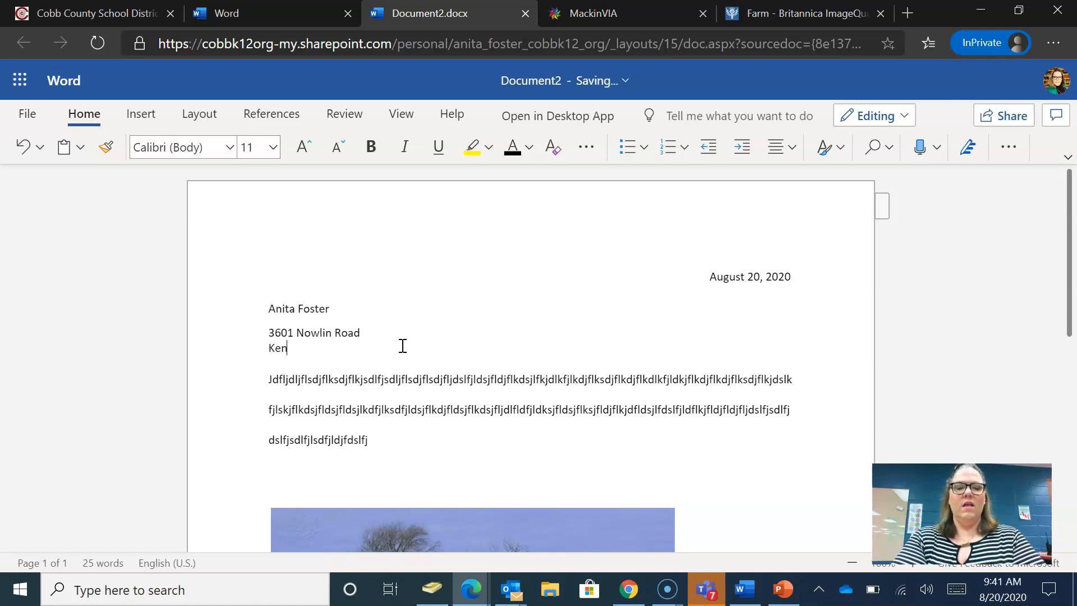
pyautogui.write('nesaw, G')
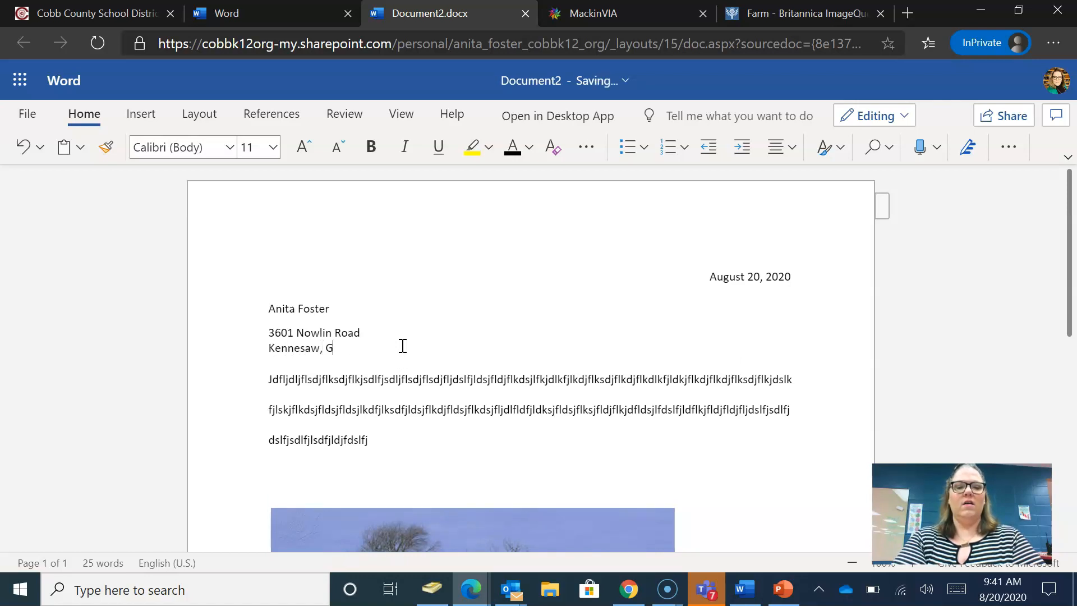
pyautogui.write('A')
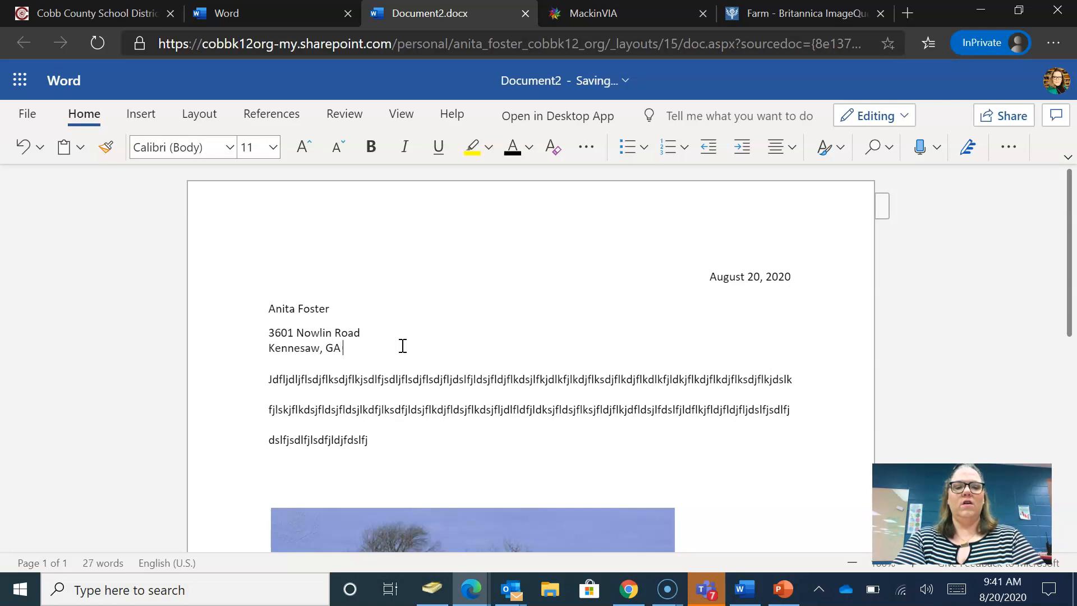
pyautogui.write(' 30144')
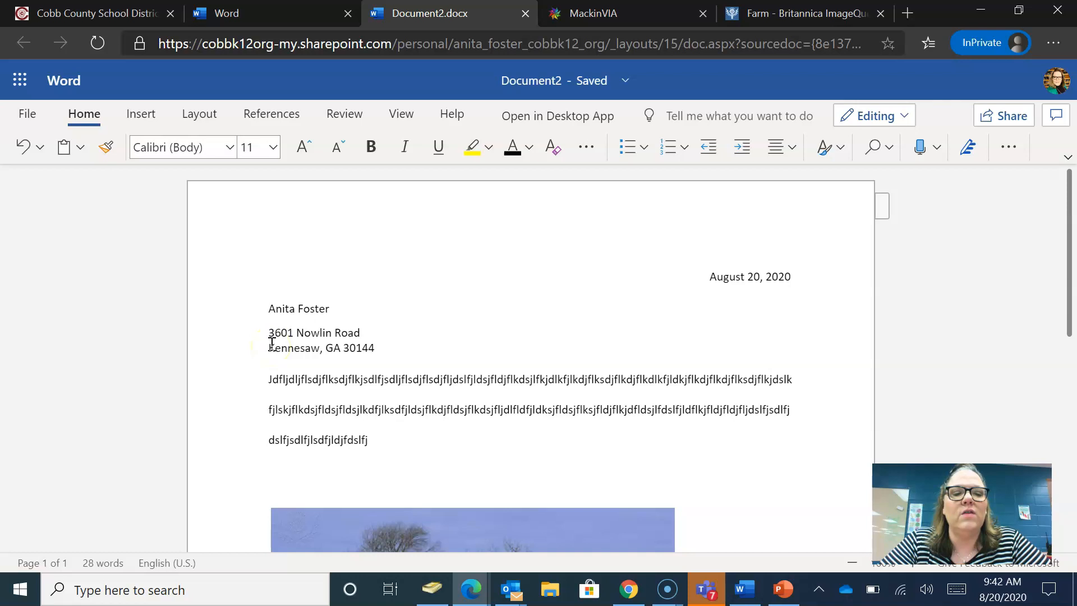
# - Tighten the spacing around the address lines and start a new paragraph after them
pyautogui.click(269, 332)
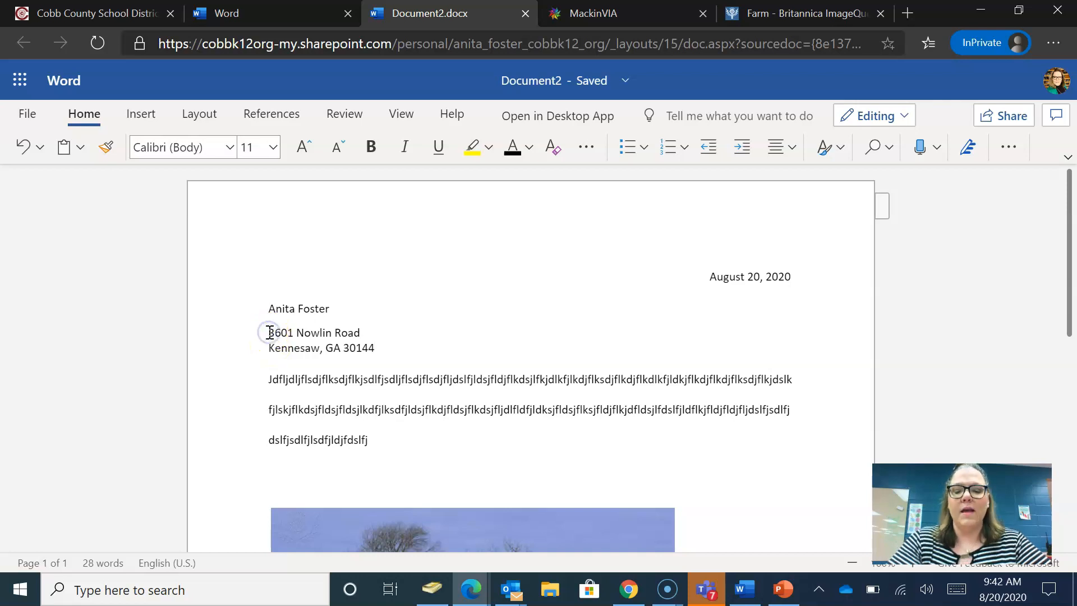
pyautogui.press('BackSpace')
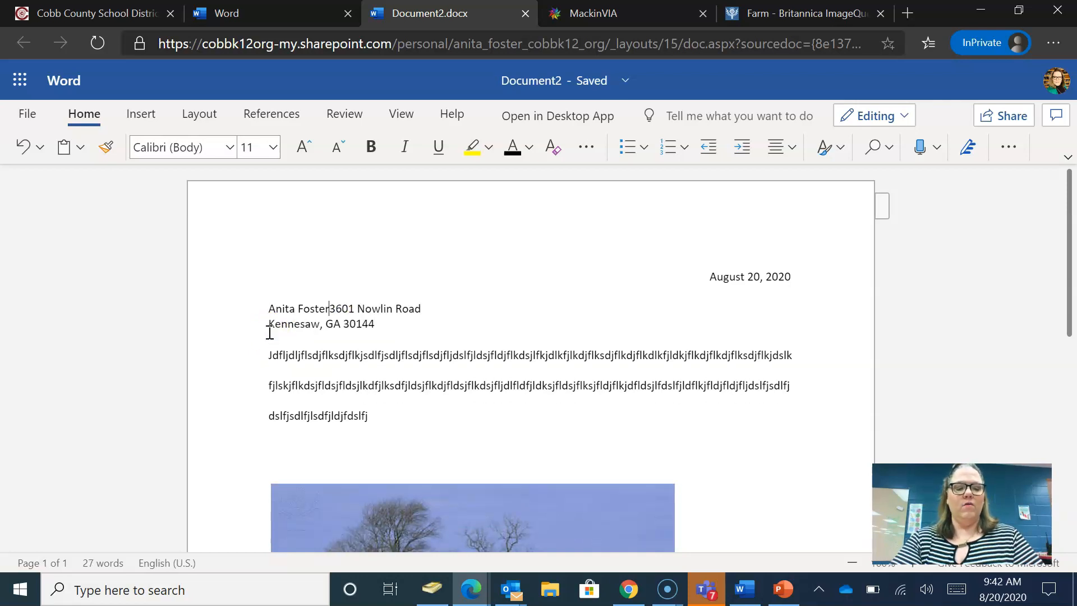
pyautogui.press('Return')
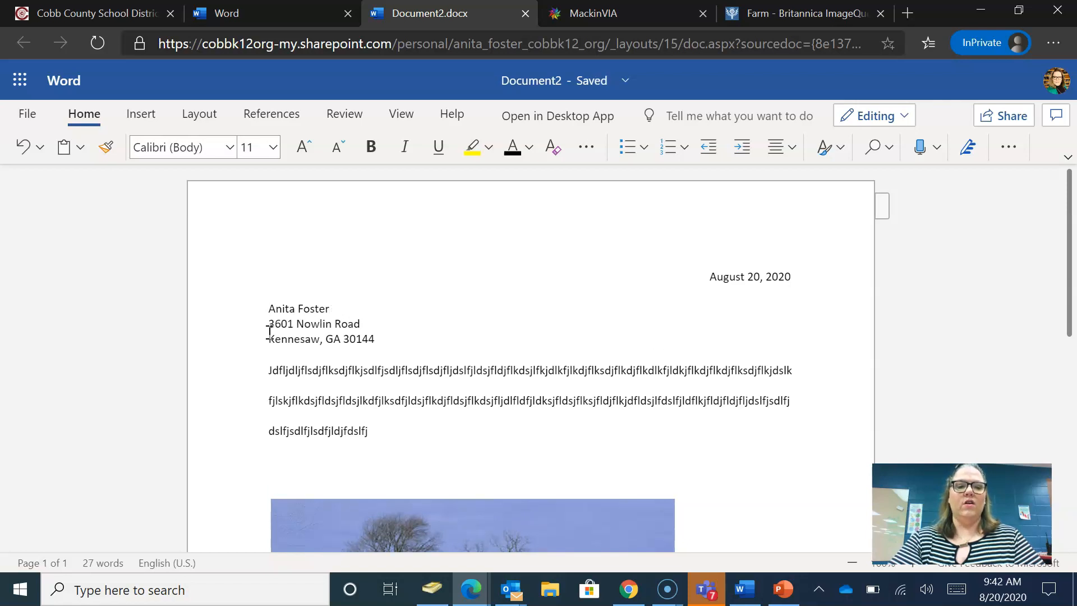
pyautogui.click(401, 342)
pyautogui.press('Return')
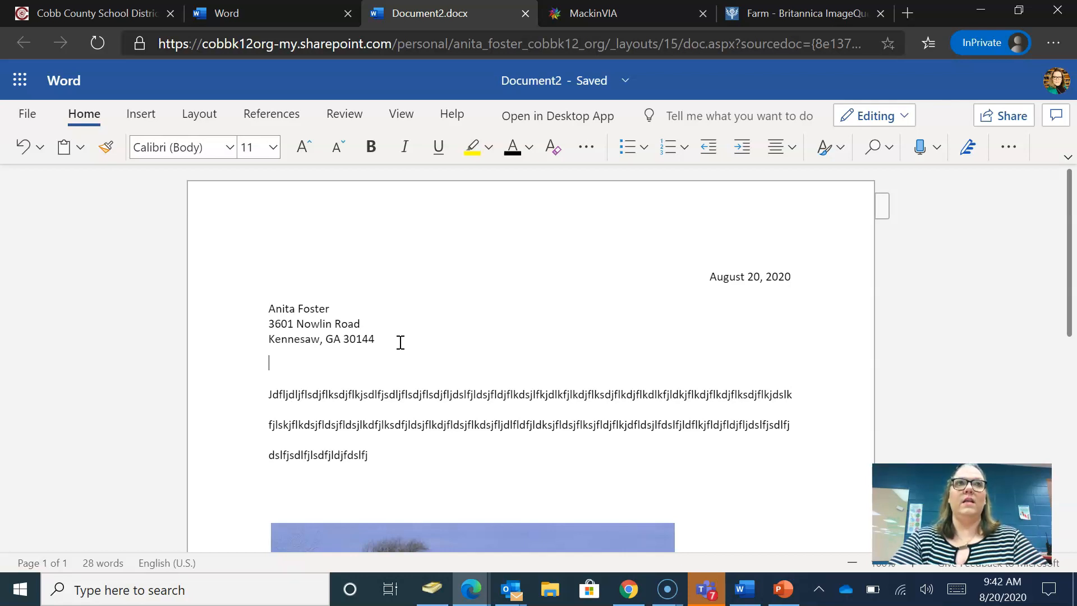
# - Type the recipient block: Farmers of America, its street address, and its city/state line
pyautogui.write('Farm')
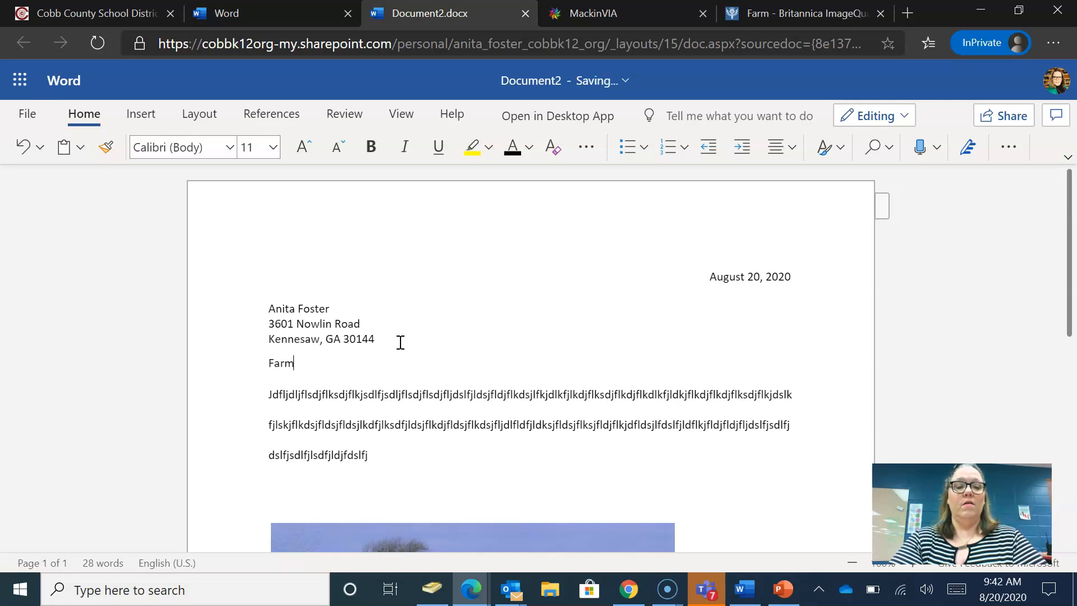
pyautogui.write('ers of America')
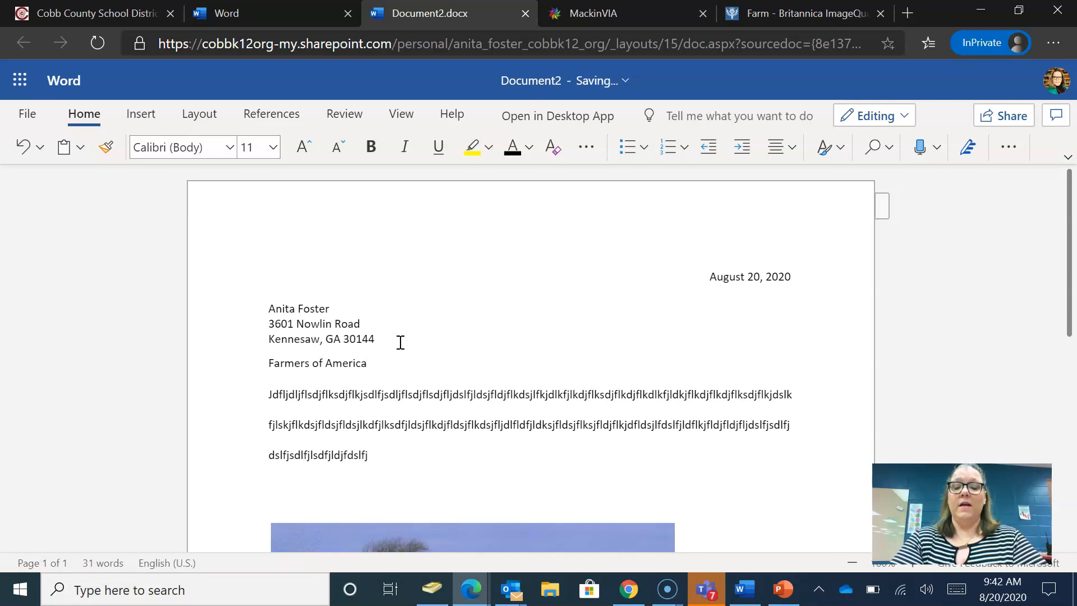
pyautogui.press('Return')
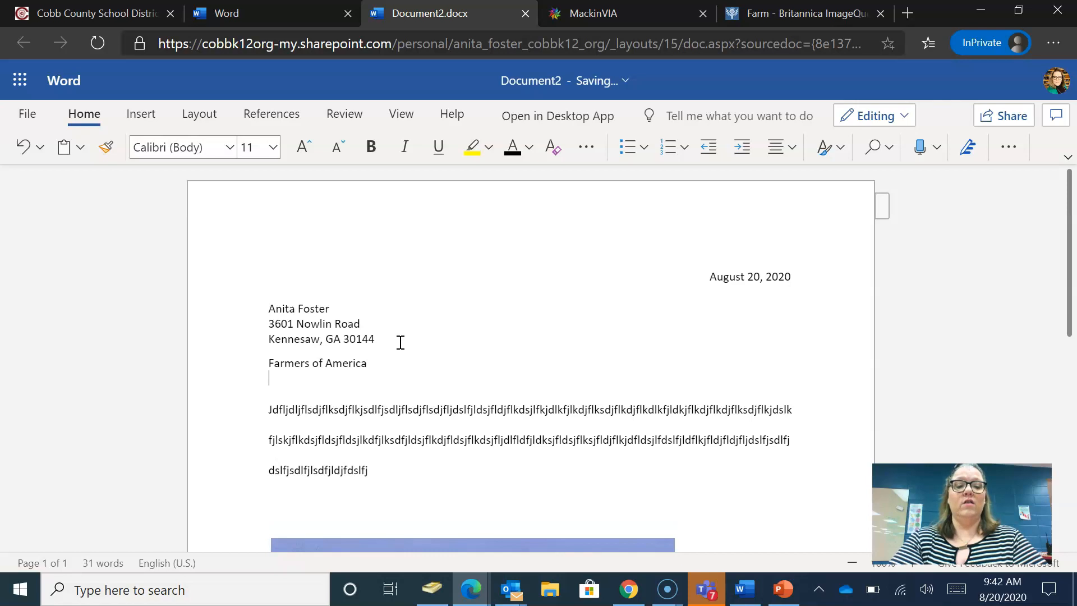
pyautogui.write('555')
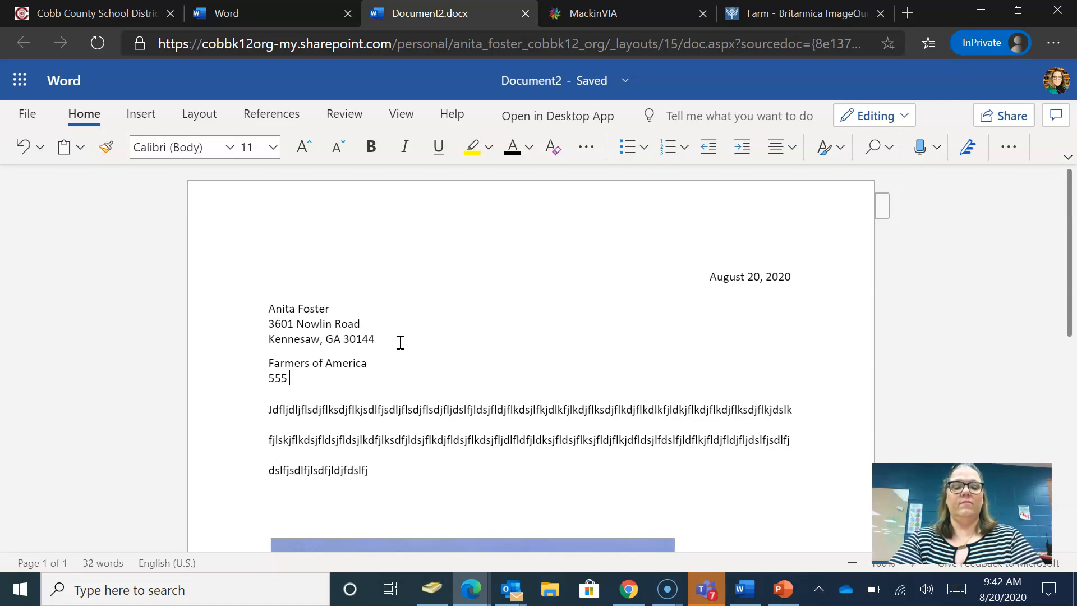
pyautogui.write(' 5th ')
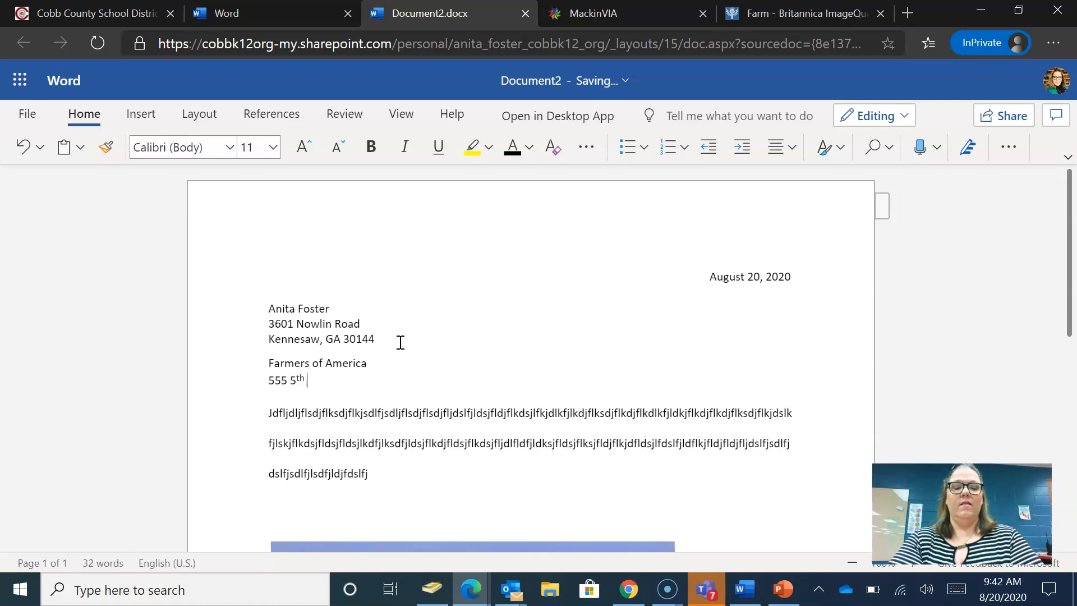
pyautogui.write('Street')
pyautogui.press('Return')
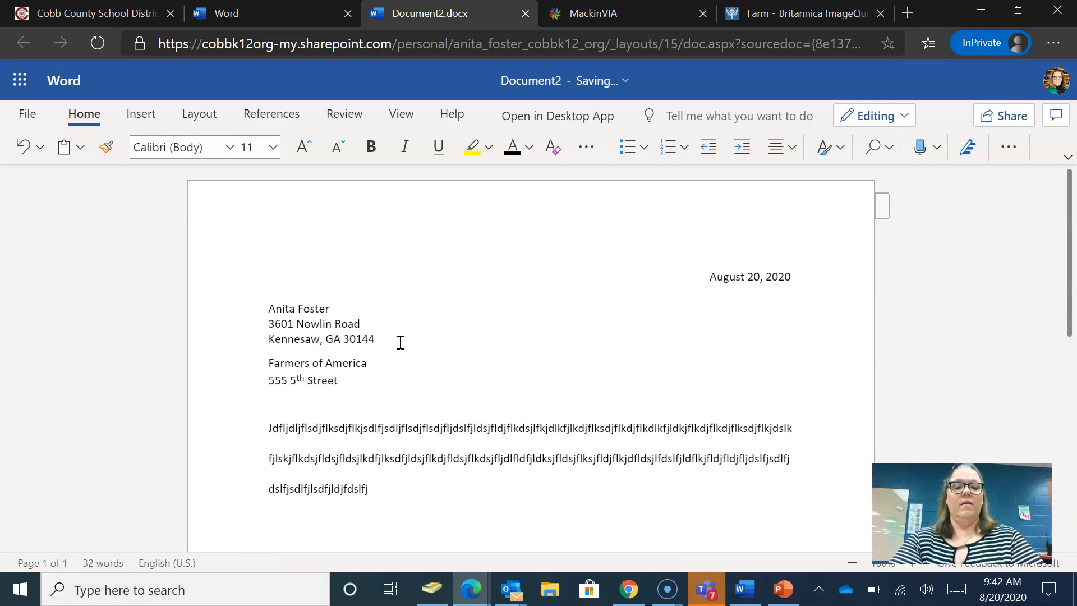
pyautogui.write('Omaha, ')
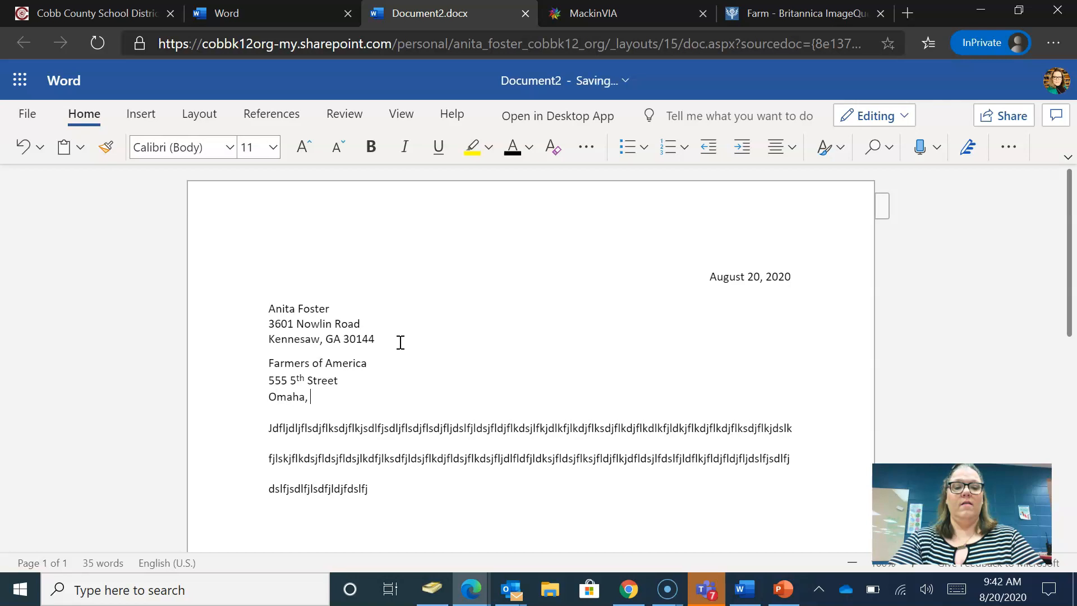
pyautogui.write('NA')
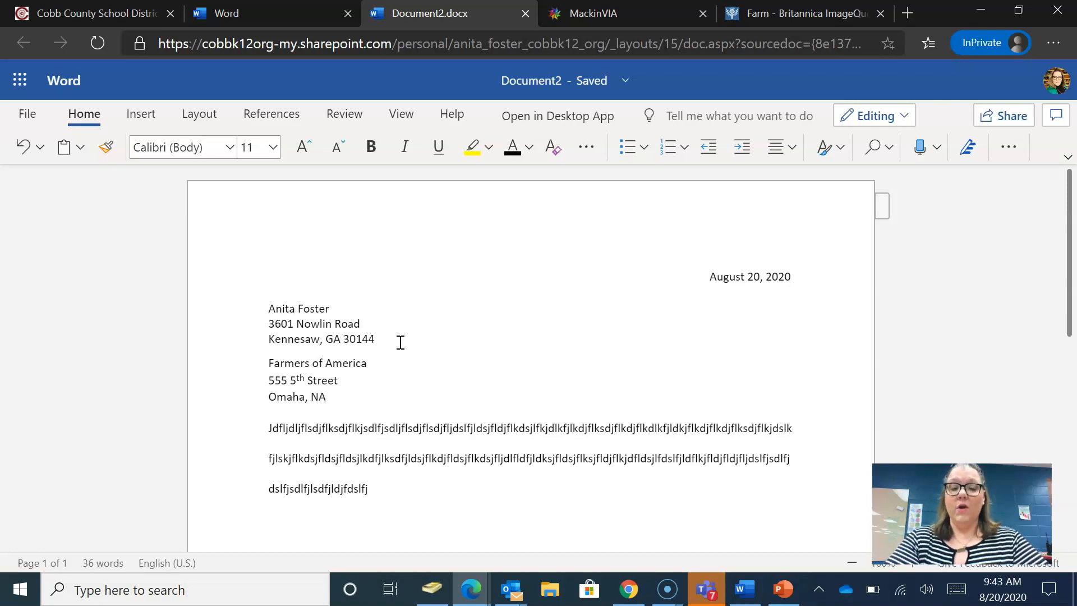
pyautogui.click(269, 426)
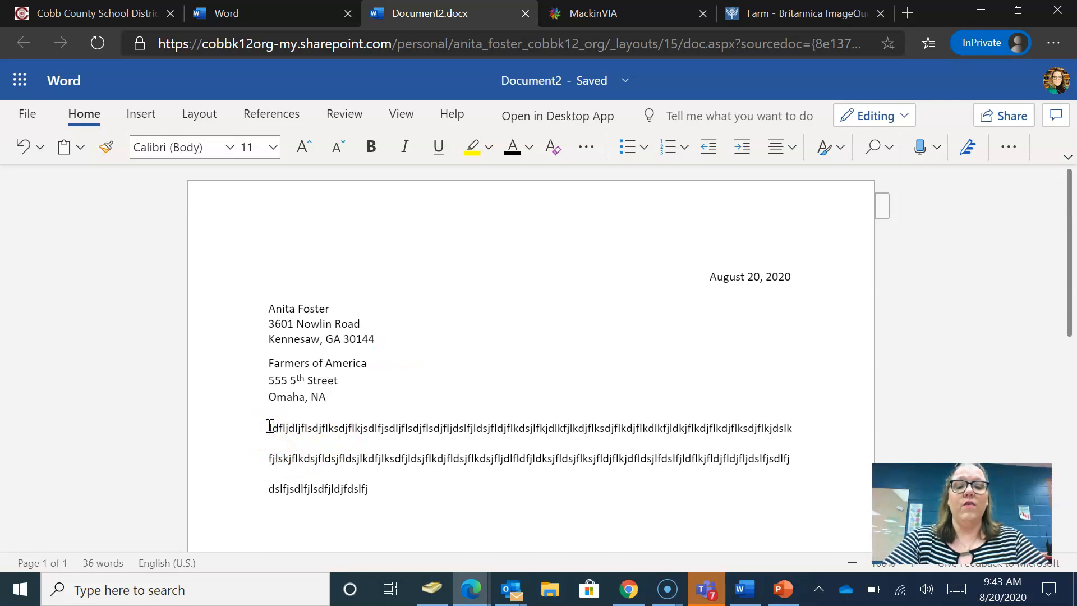
# - Add the 'To whom it may concern' salutation above the body and correct the state to NE
pyautogui.press('Return')
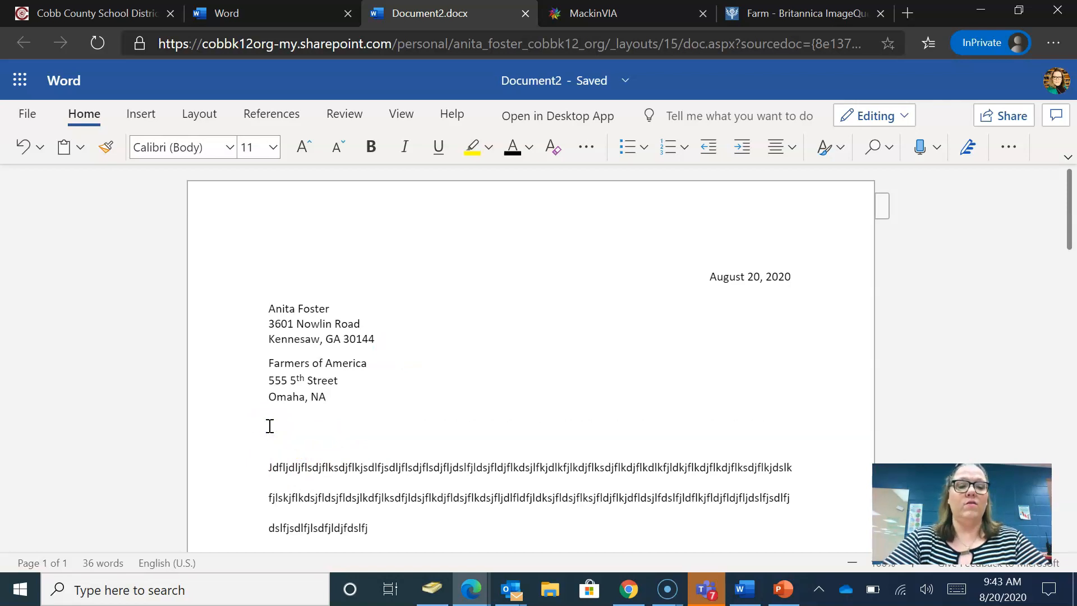
pyautogui.write('To')
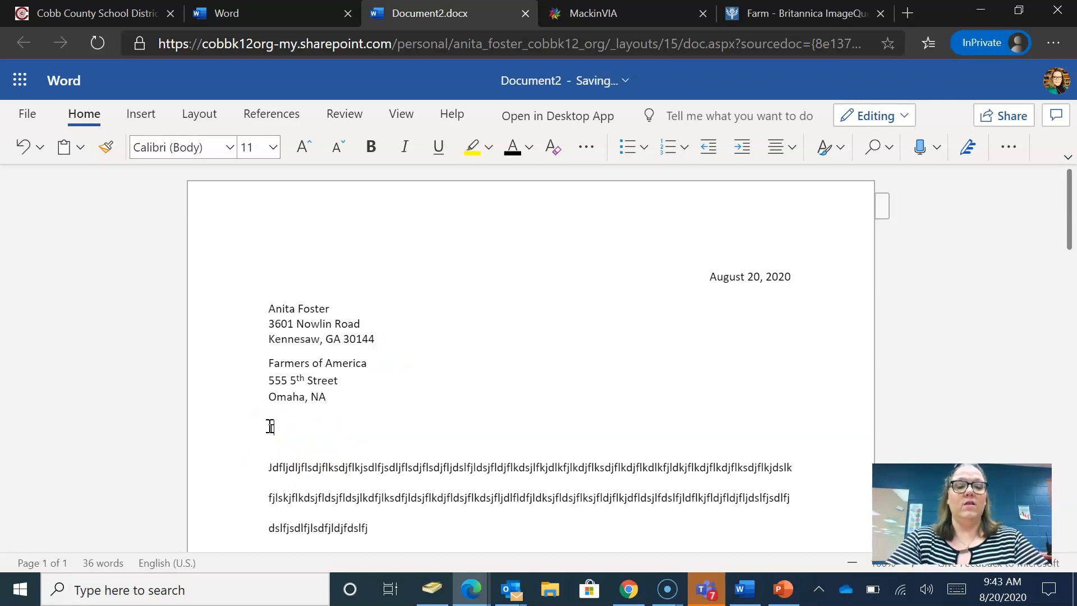
pyautogui.write(' wh')
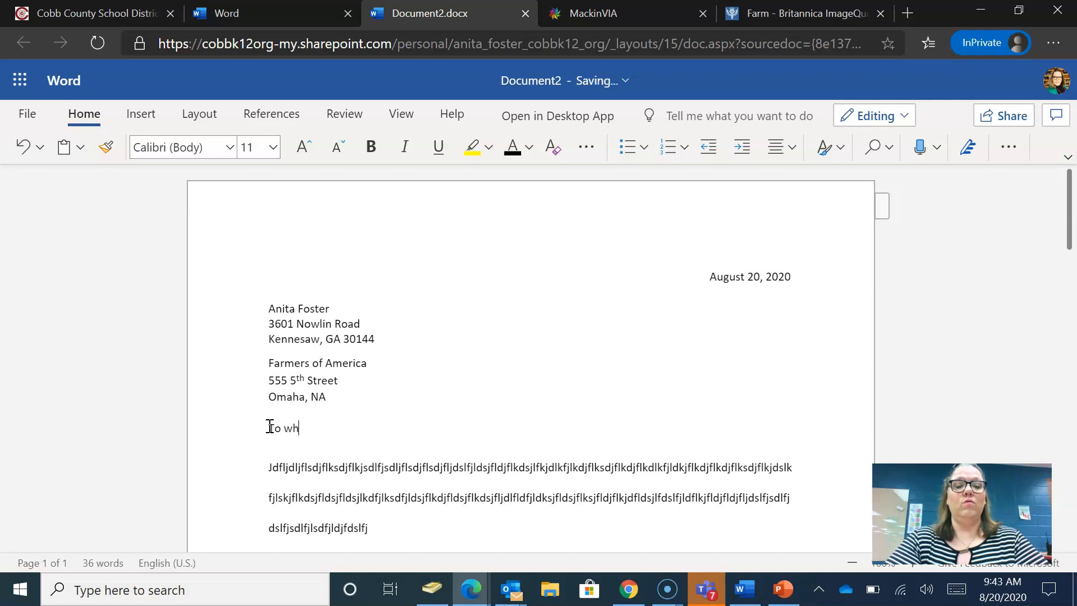
pyautogui.write('om it may ')
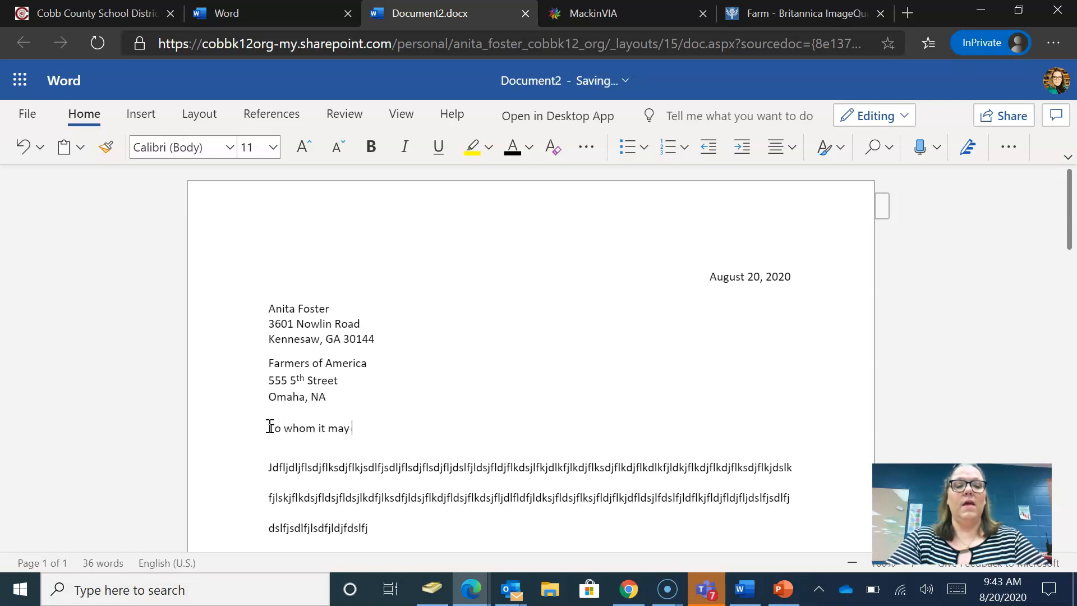
pyautogui.write('concern')
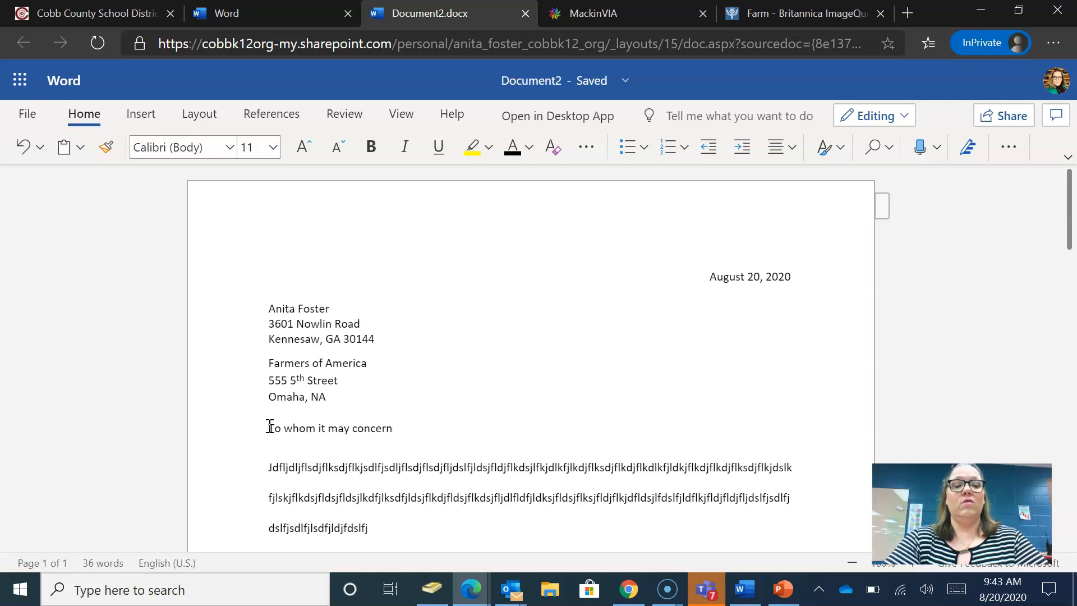
pyautogui.click(328, 397)
pyautogui.press('BackSpace')
pyautogui.write('E')
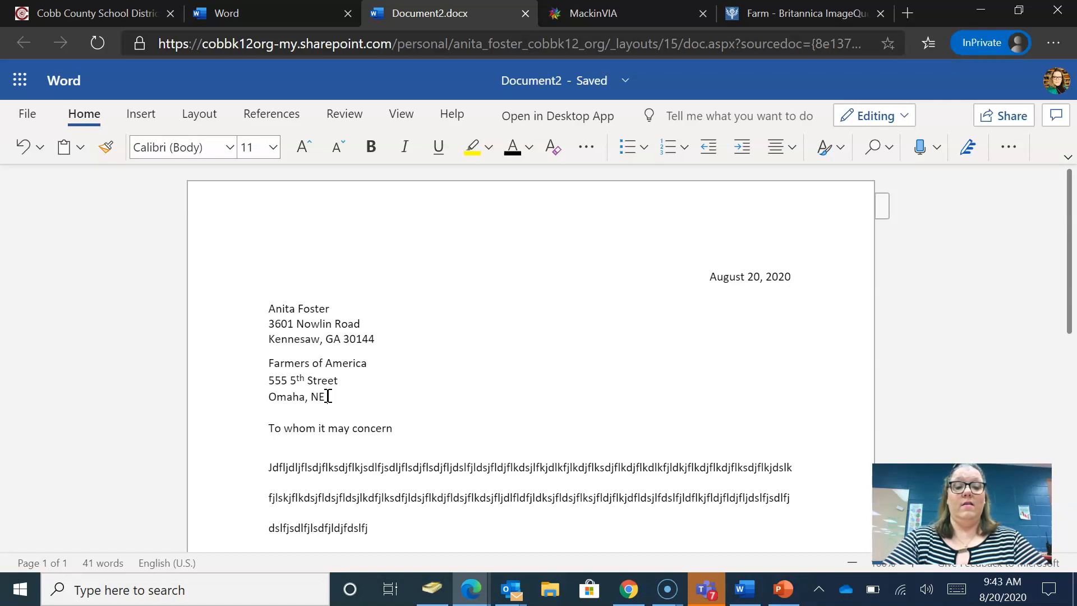
# - Add the ZIP code after the state, put a comma after 'concern', and indent the body's first line
pyautogui.write('68101')
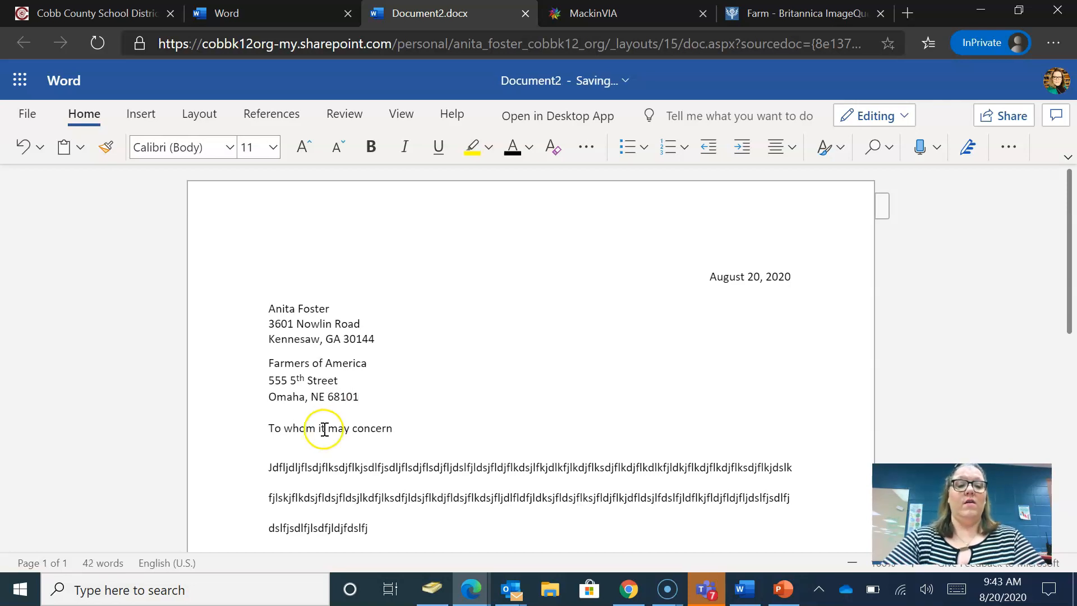
pyautogui.click(269, 468)
pyautogui.click(397, 428)
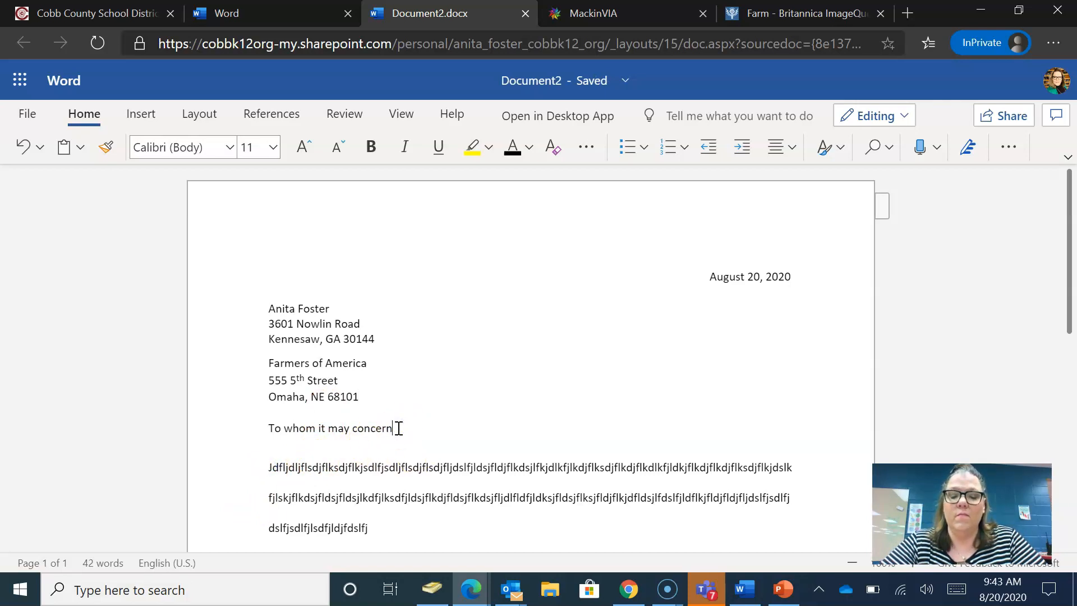
pyautogui.write(',')
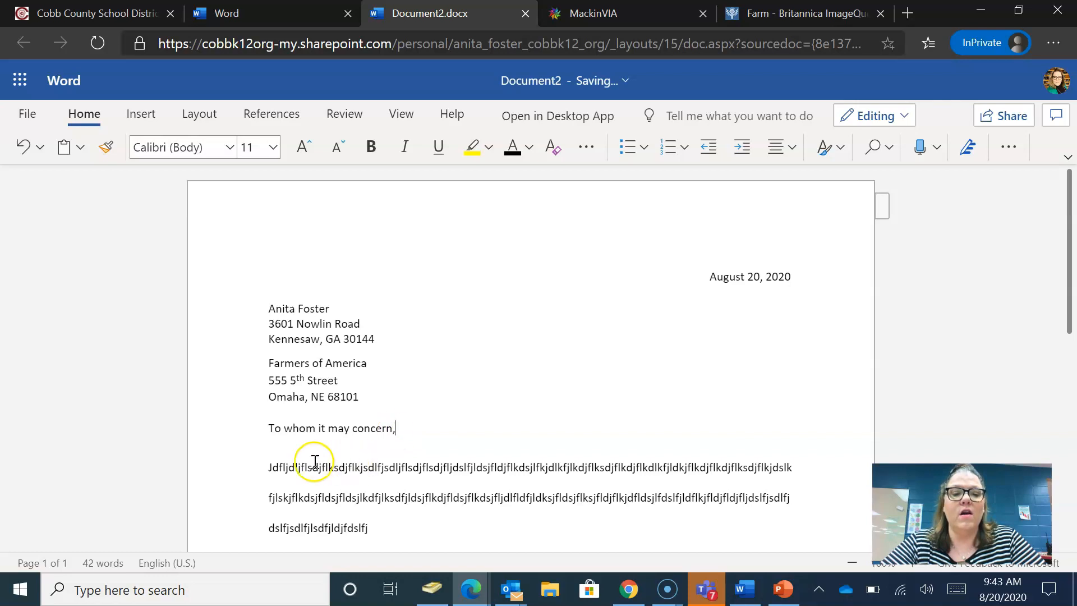
pyautogui.click(269, 470)
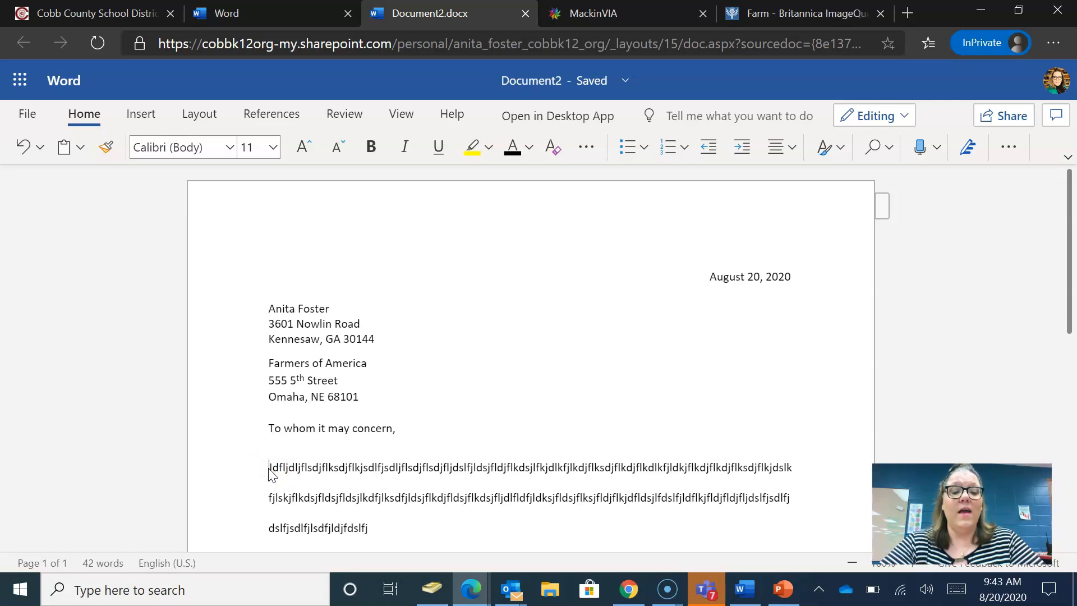
pyautogui.press('Tab')
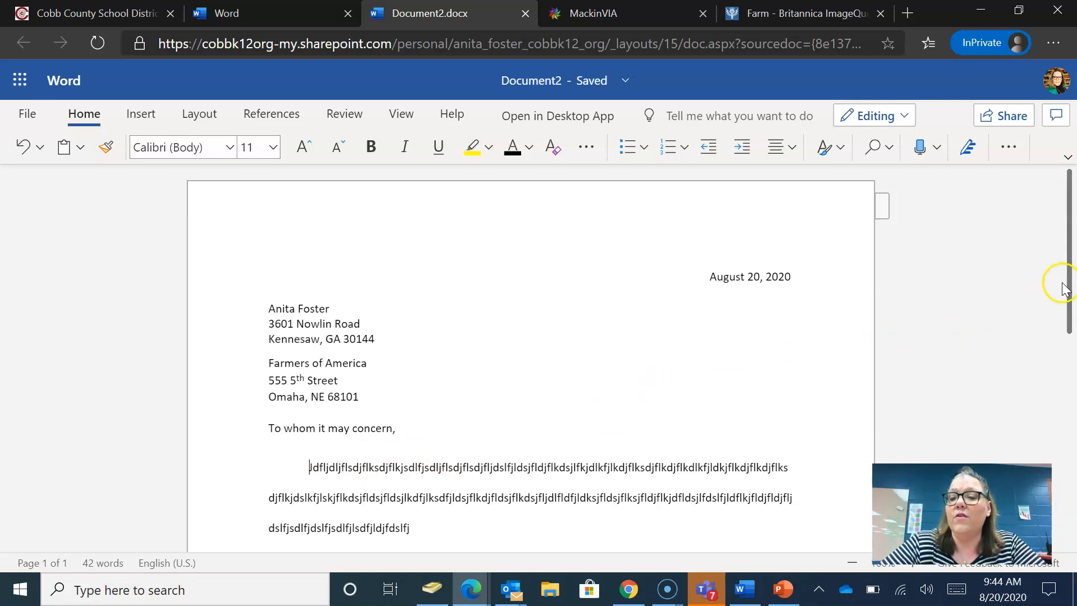
# - Scroll down from the indented body paragraph to the farm photo below it
pyautogui.moveTo(1069, 289); pyautogui.dragTo(1036, 410)
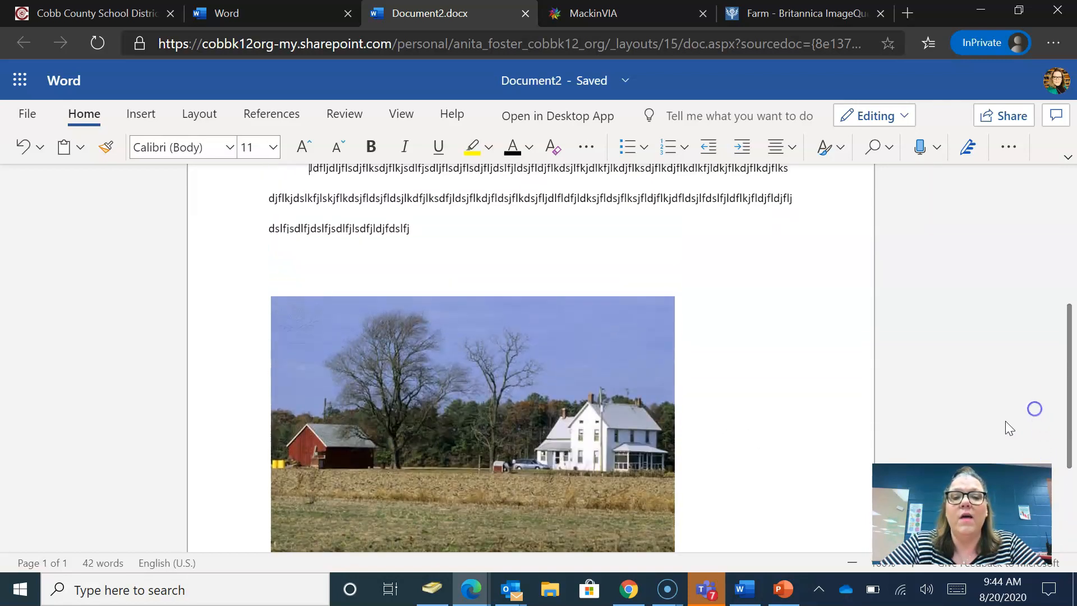
# - Add an empty left-aligned line after the body, after briefly trying right alignment
pyautogui.click(660, 225)
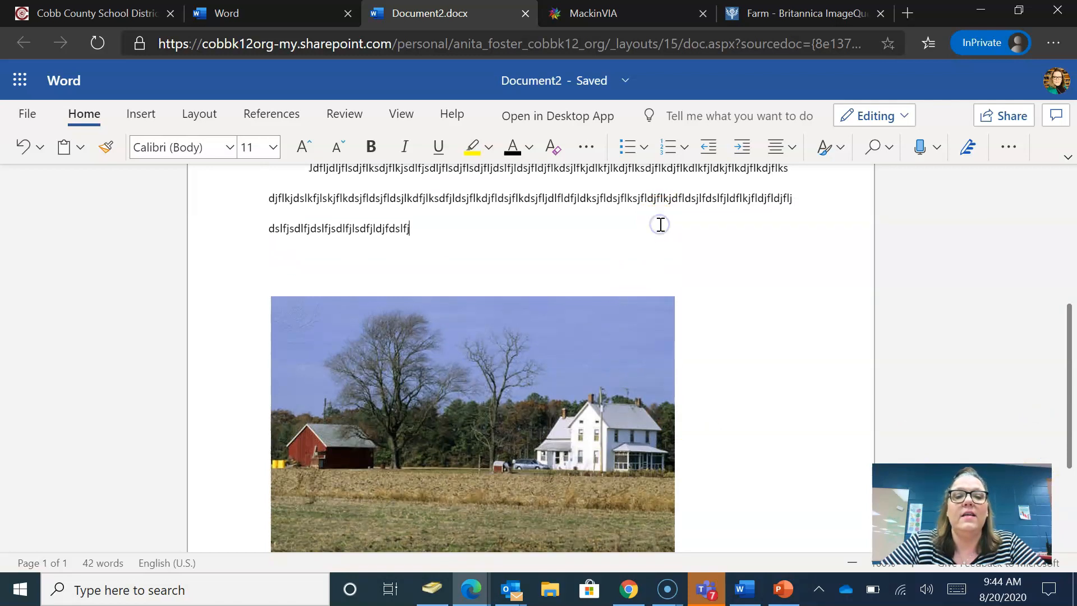
pyautogui.press('Return')
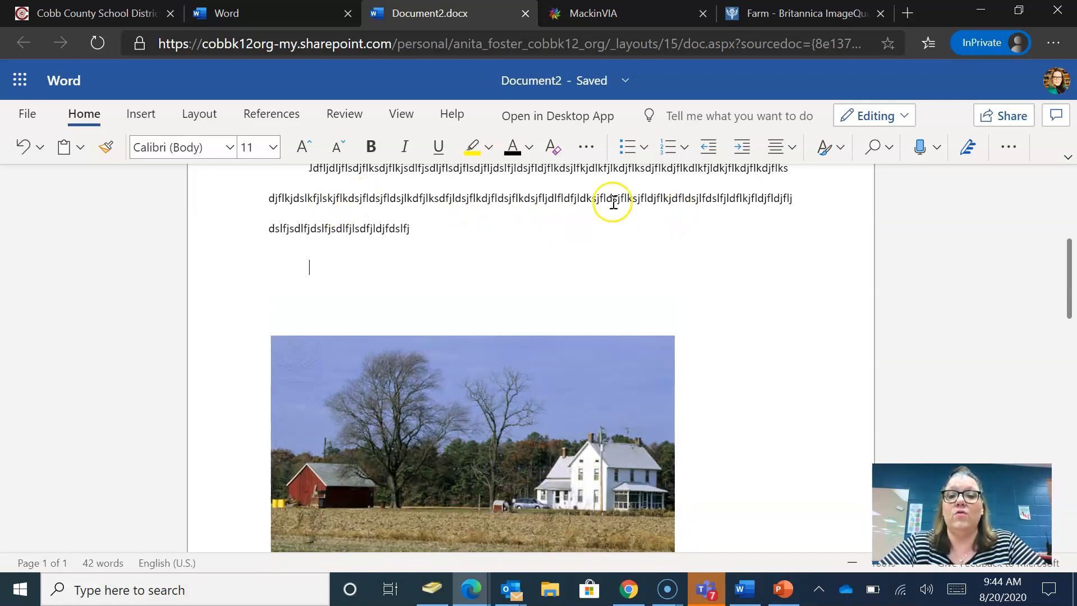
pyautogui.click(788, 151)
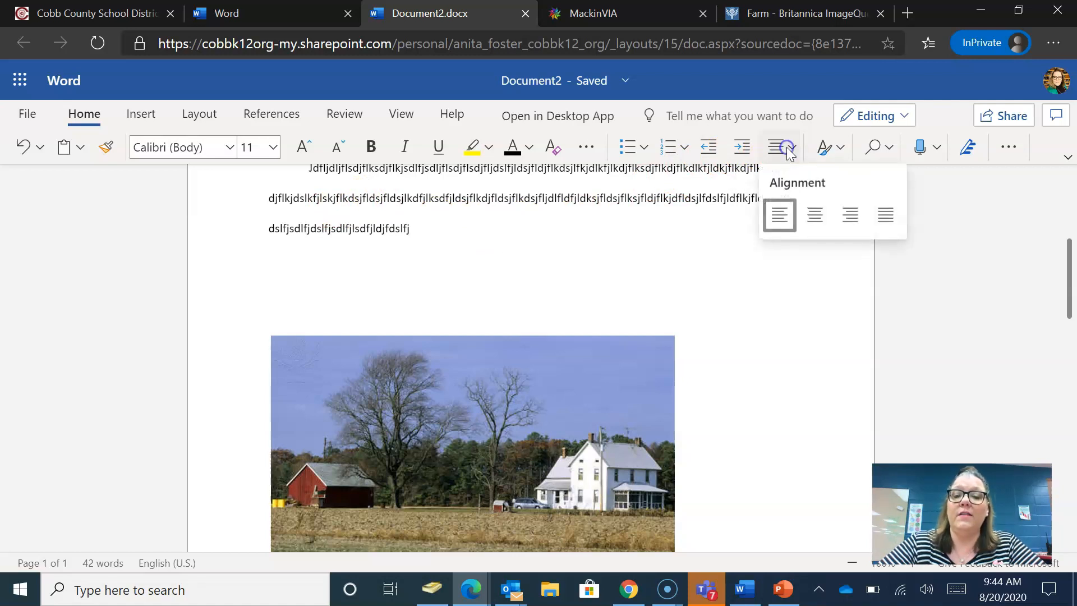
pyautogui.click(860, 225)
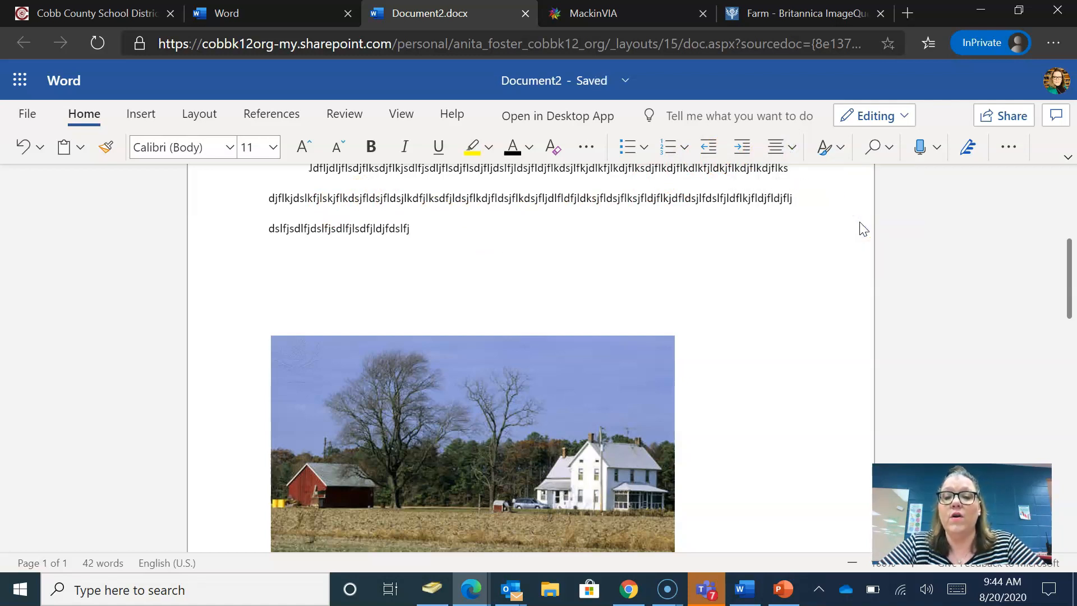
pyautogui.click(787, 149)
pyautogui.click(779, 216)
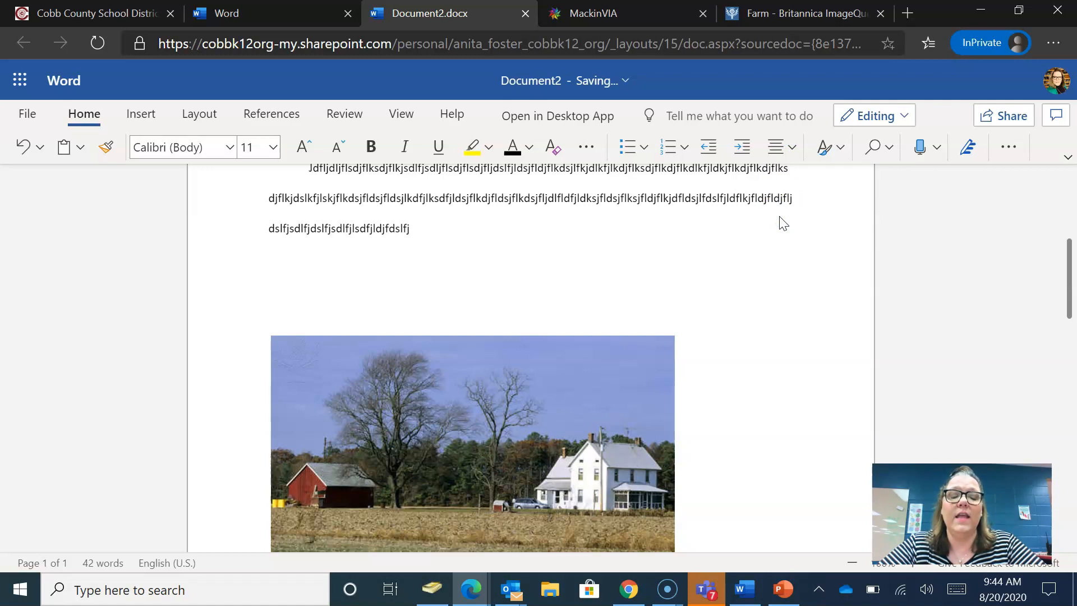
# - Type a tab-indented 'Sincerely,' closing with the sender's name two lines below it
pyautogui.press('Tab')
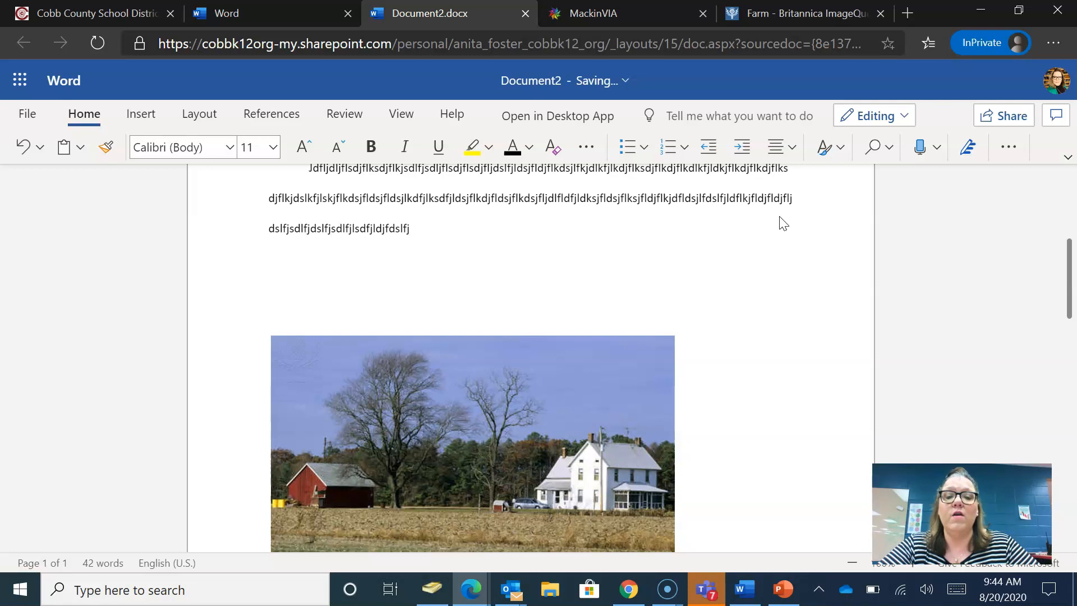
pyautogui.write('S')
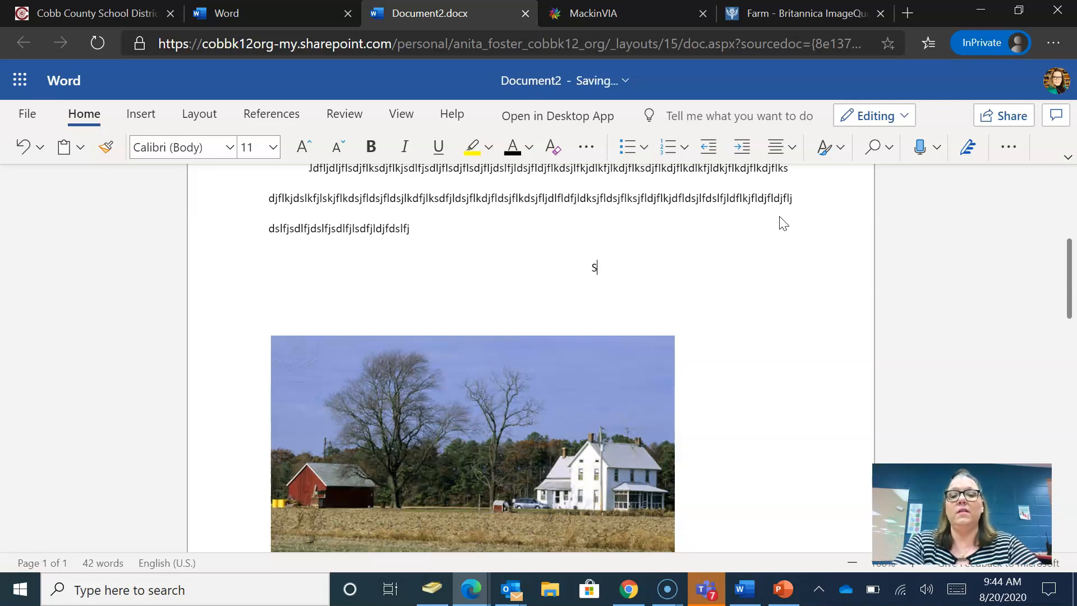
pyautogui.write('incerely,')
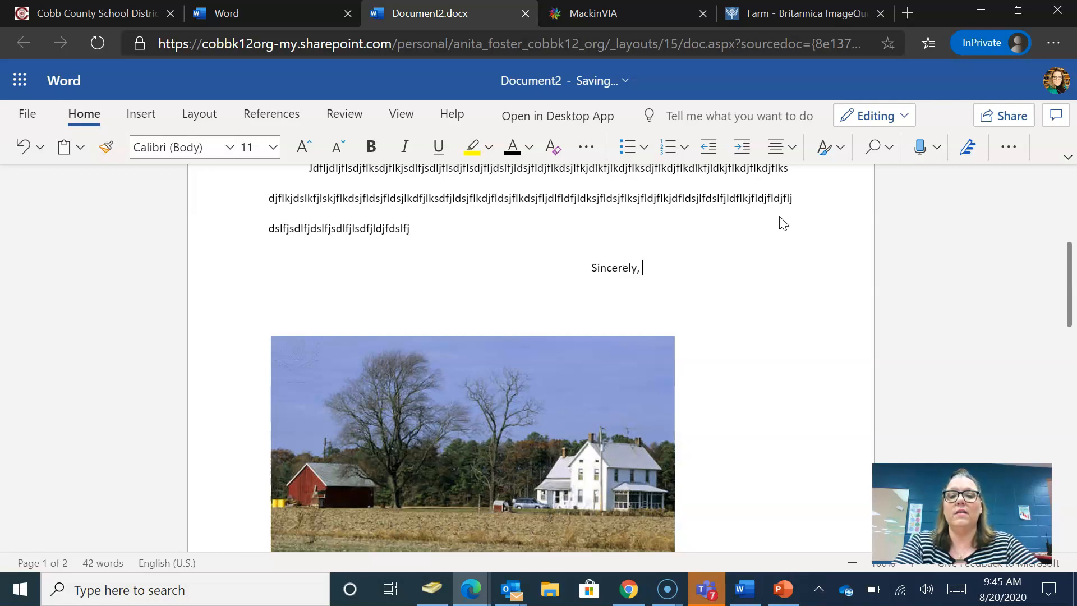
pyautogui.press('Return')
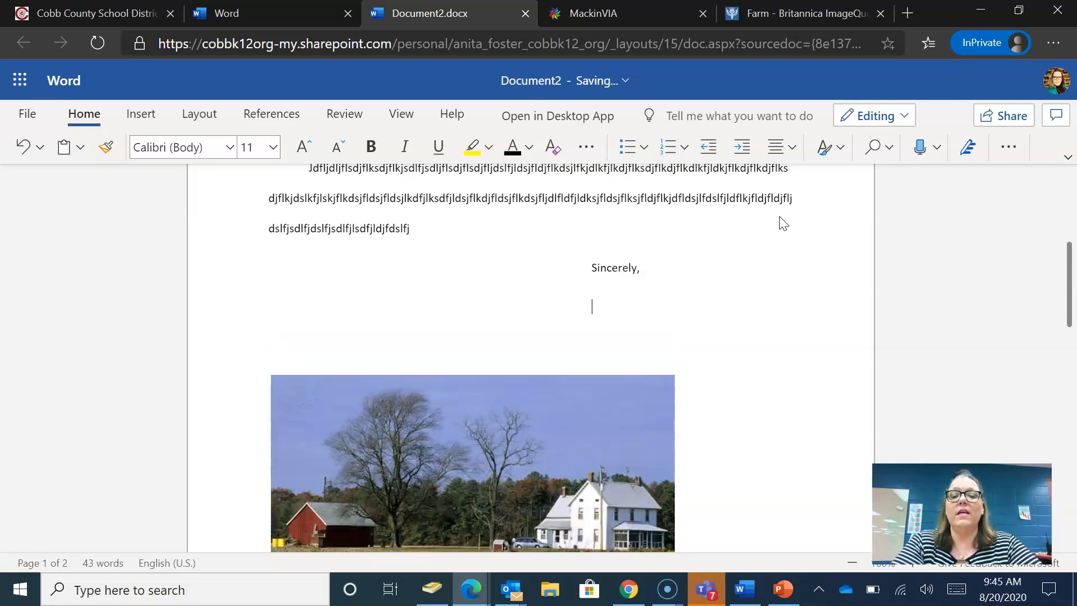
pyautogui.press('Return')
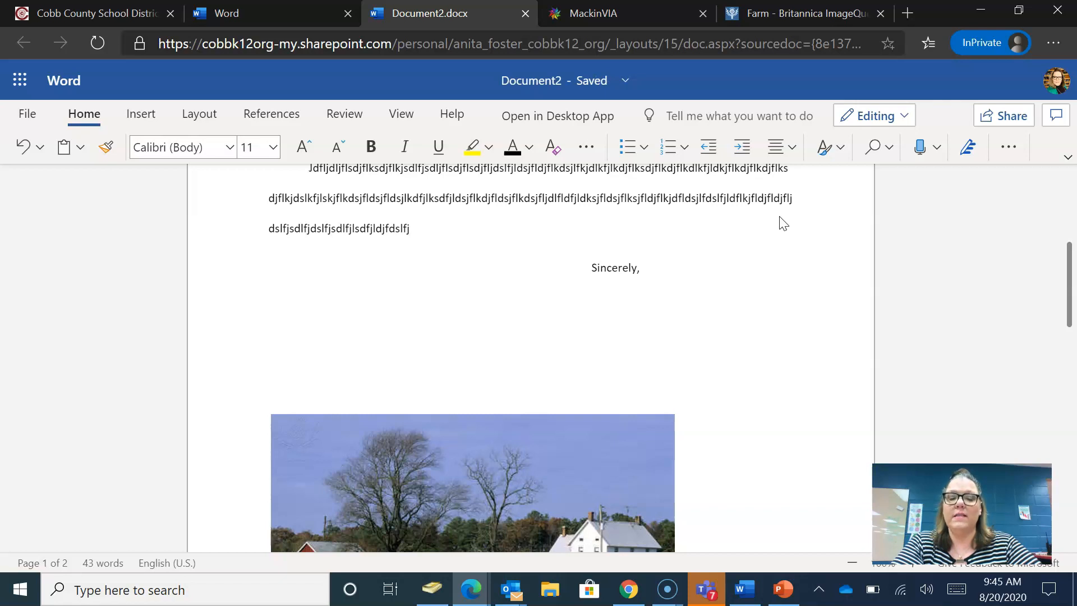
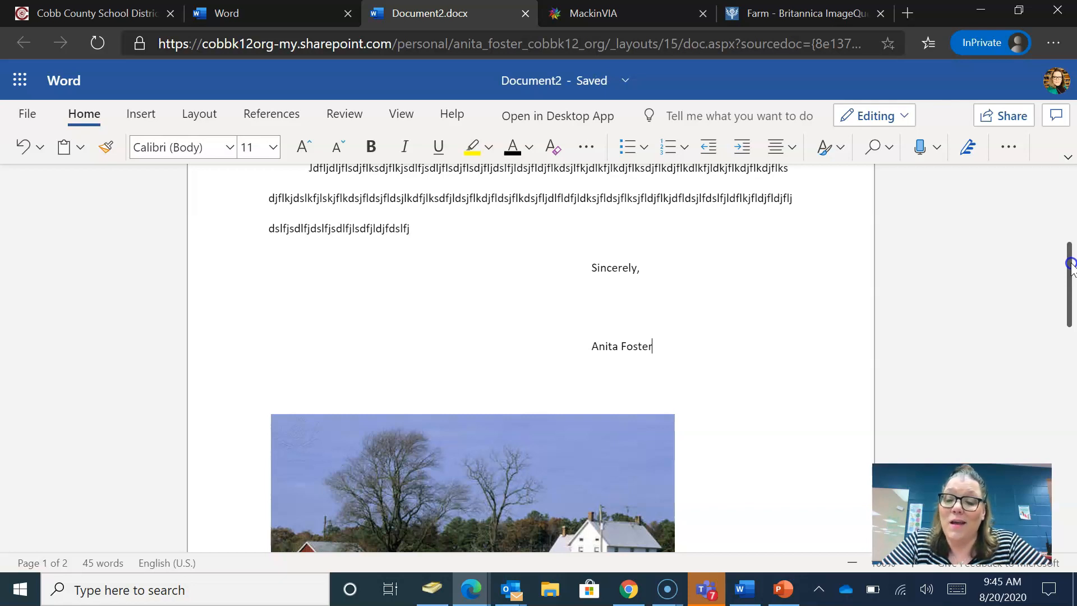
pyautogui.moveTo(1069, 264)
pyautogui.mouseDown()
pyautogui.moveTo(1059, 372)
pyautogui.moveTo(1069, 383)
pyautogui.moveTo(1051, 384)
pyautogui.moveTo(1043, 351)
pyautogui.mouseUp()
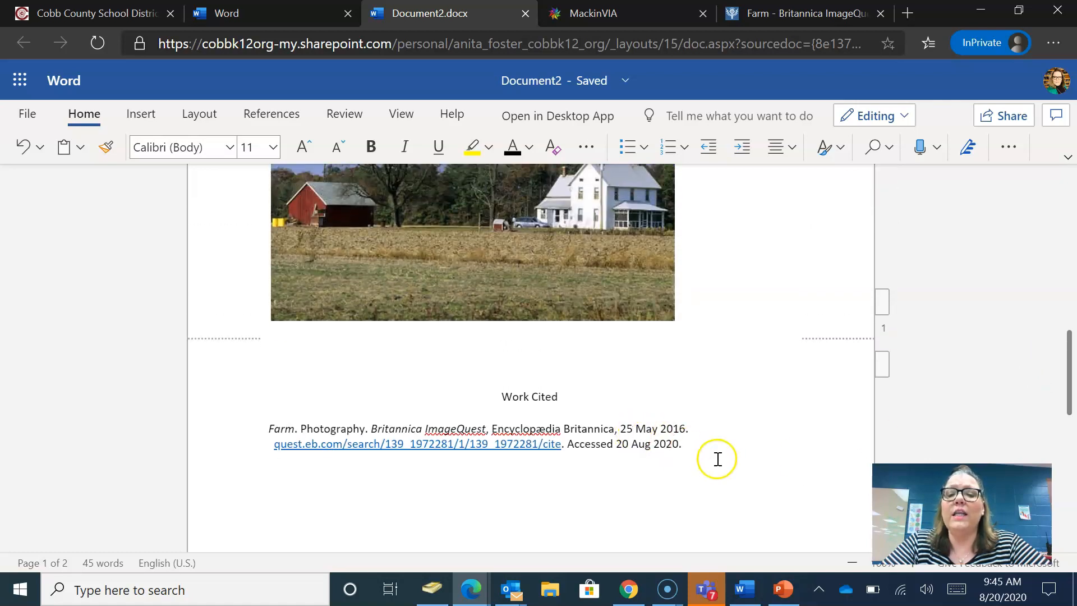
pyautogui.moveTo(710, 454); pyautogui.dragTo(481, 394)
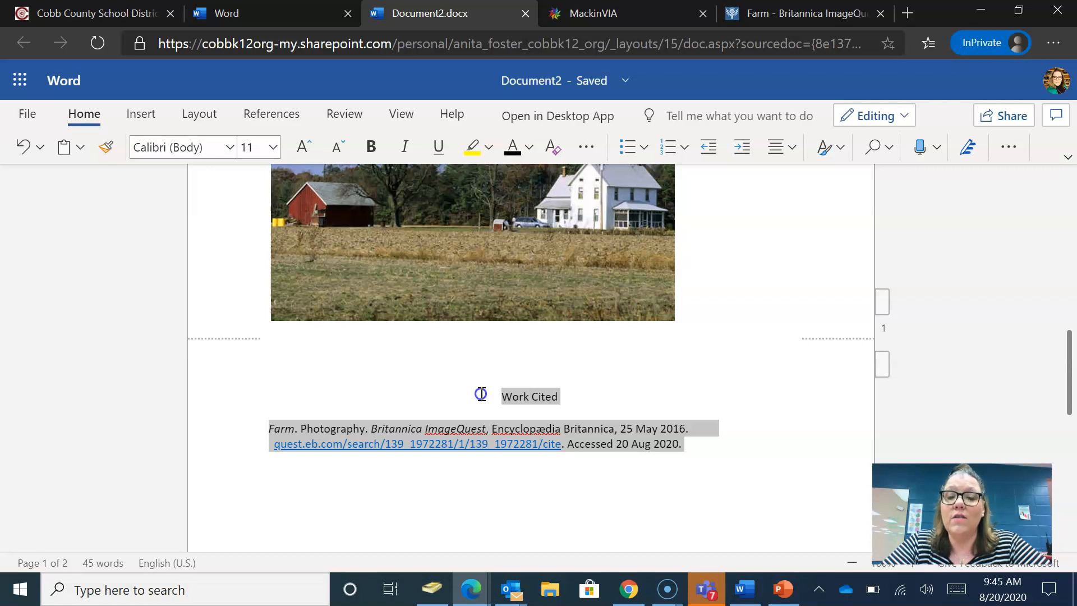
pyautogui.moveTo(481, 394); pyautogui.dragTo(481, 394)
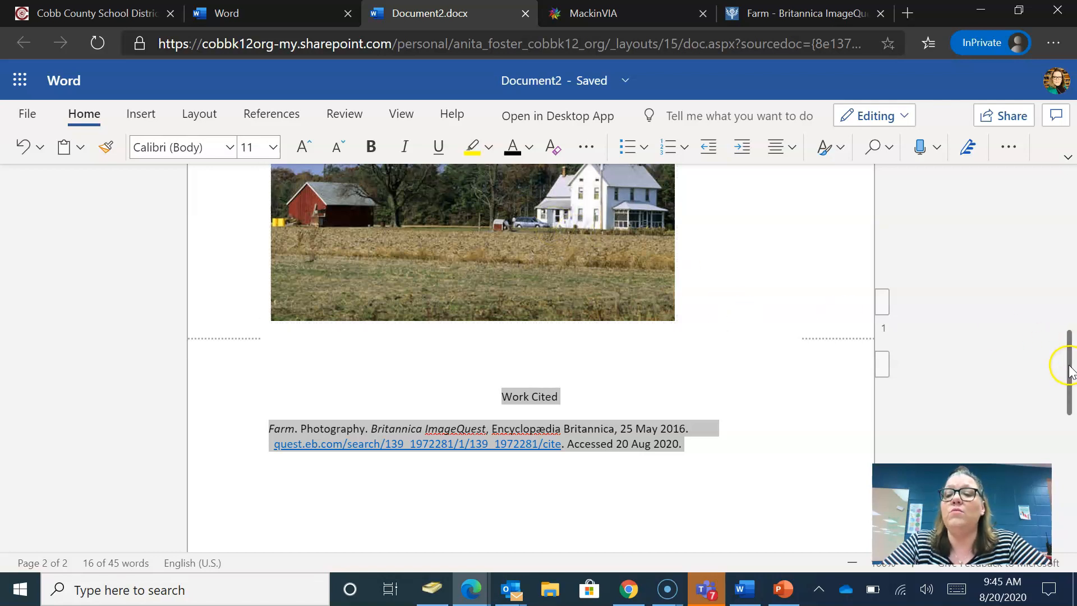
pyautogui.moveTo(1070, 371); pyautogui.dragTo(1071, 194)
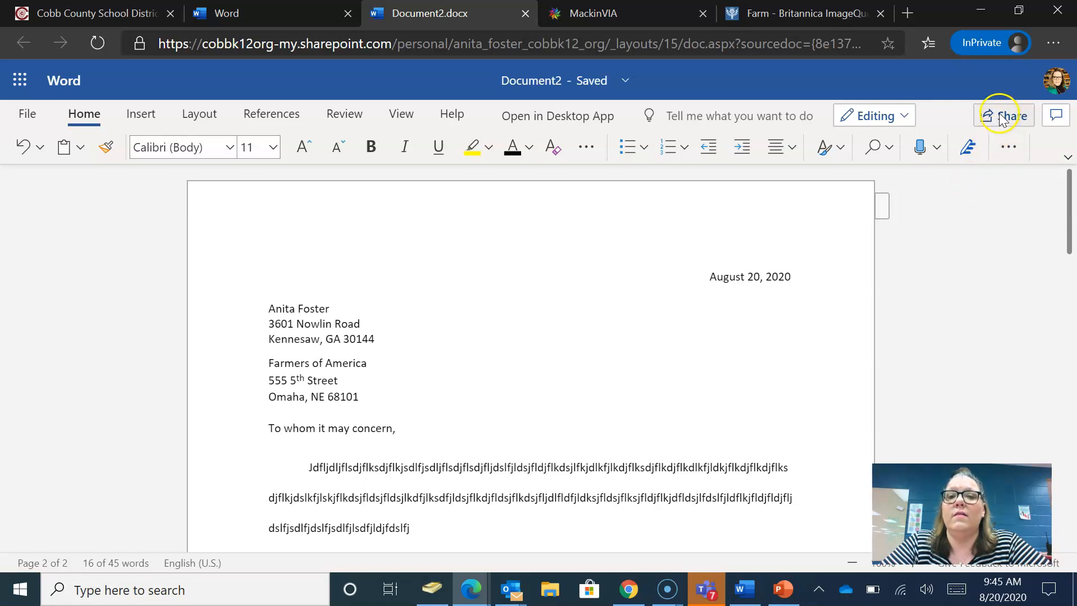
# - Open the sharing options for the letter
pyautogui.click(1002, 118)
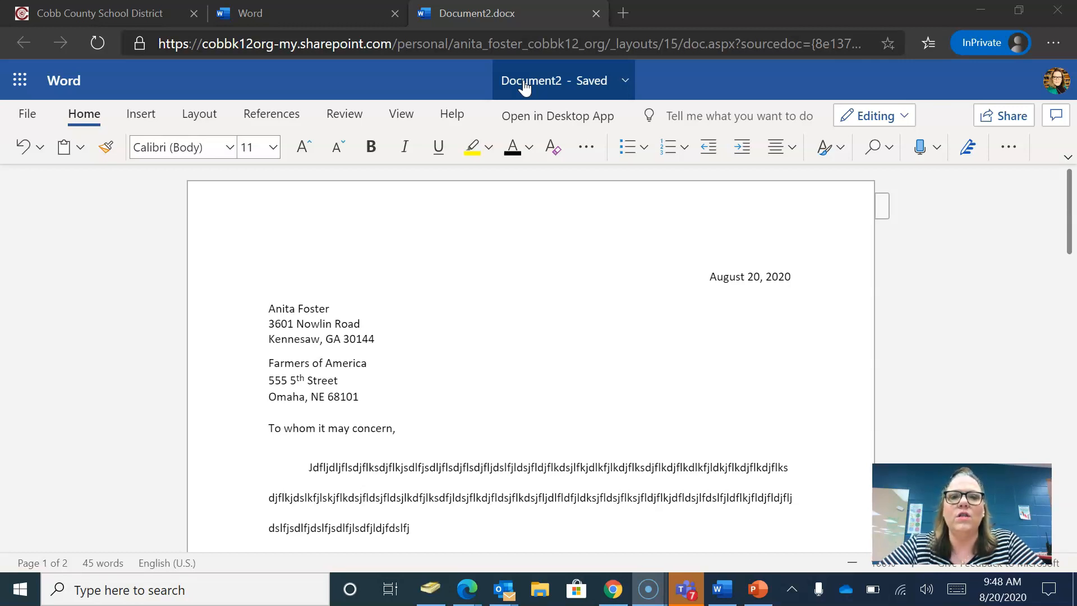
# - Rename Document2 to the teacher's name, 'Period 1 Letter' and the writer's surname
pyautogui.click(524, 84)
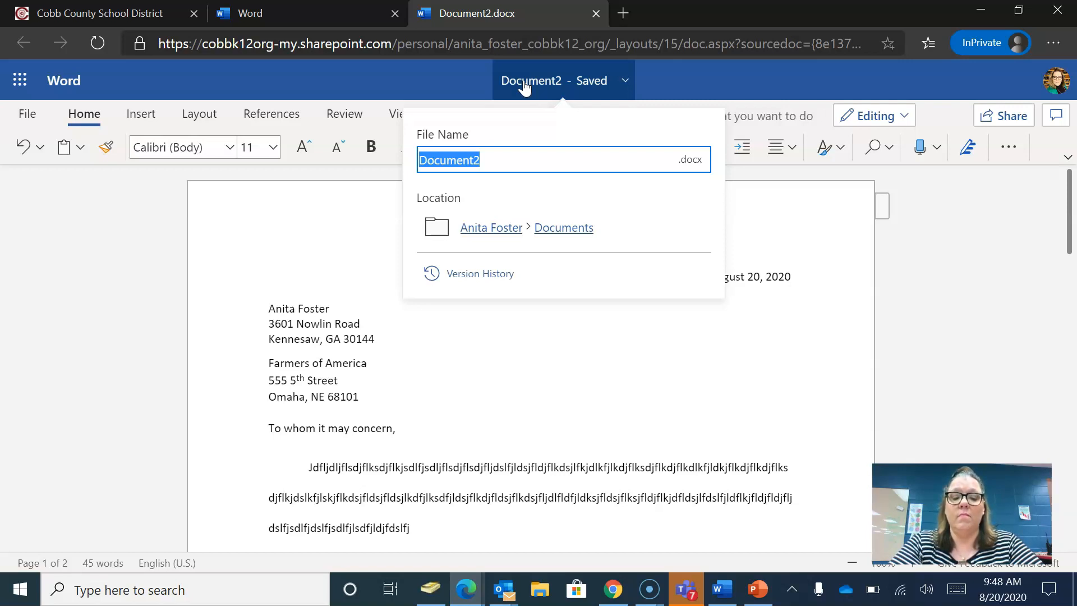
pyautogui.write('Hurst')
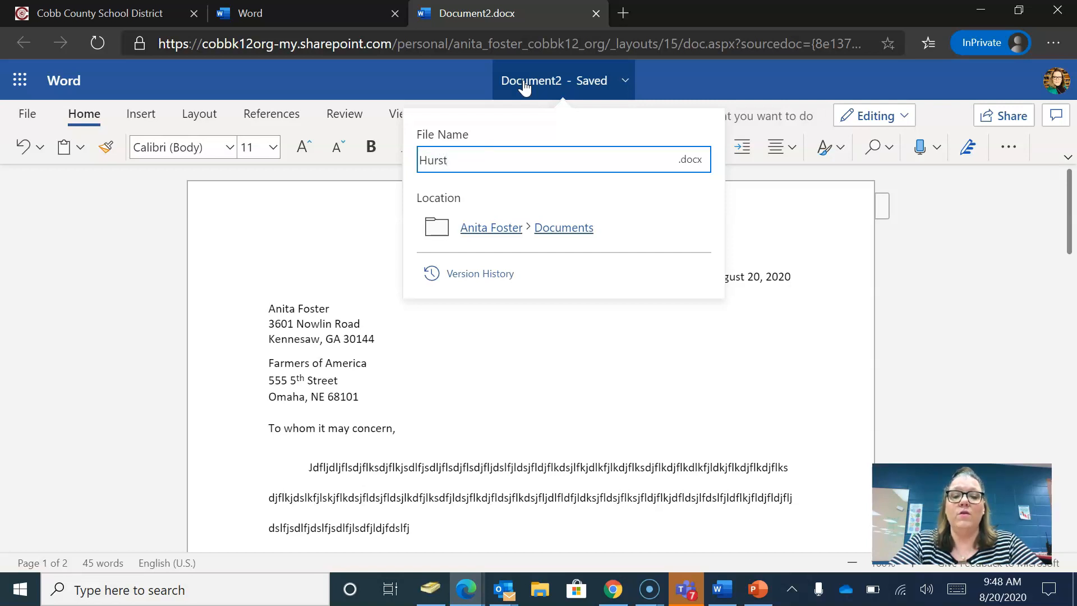
pyautogui.write(' Period 1')
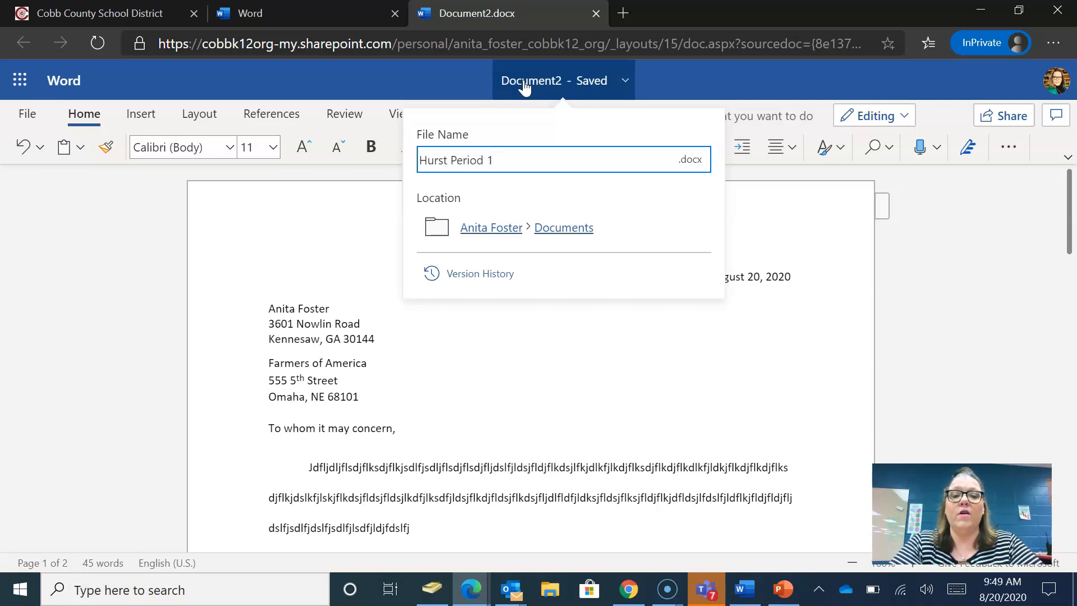
pyautogui.write(' Letter')
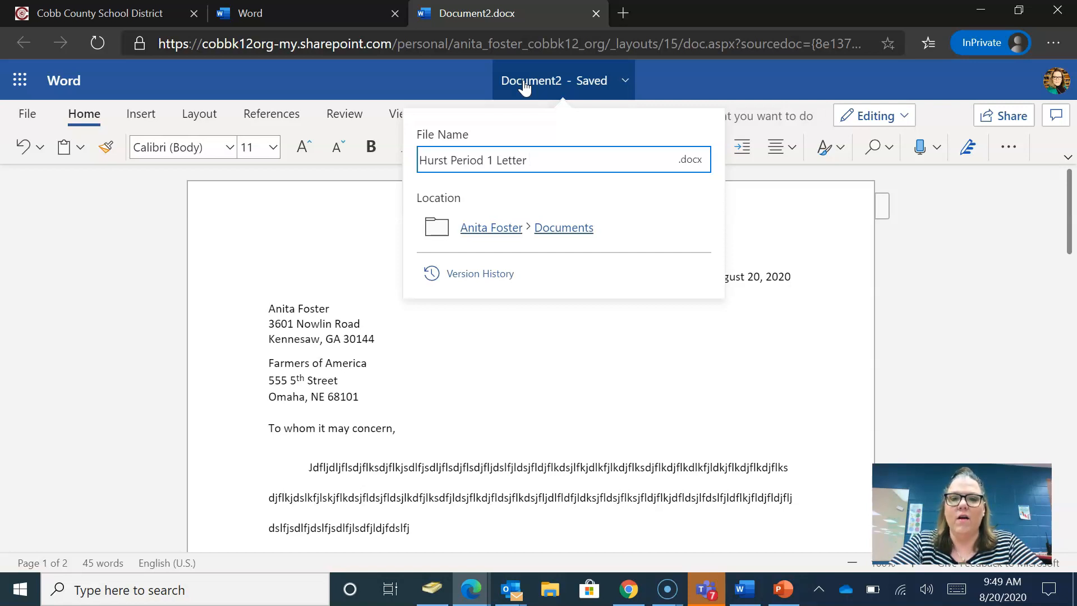
pyautogui.write('Foster')
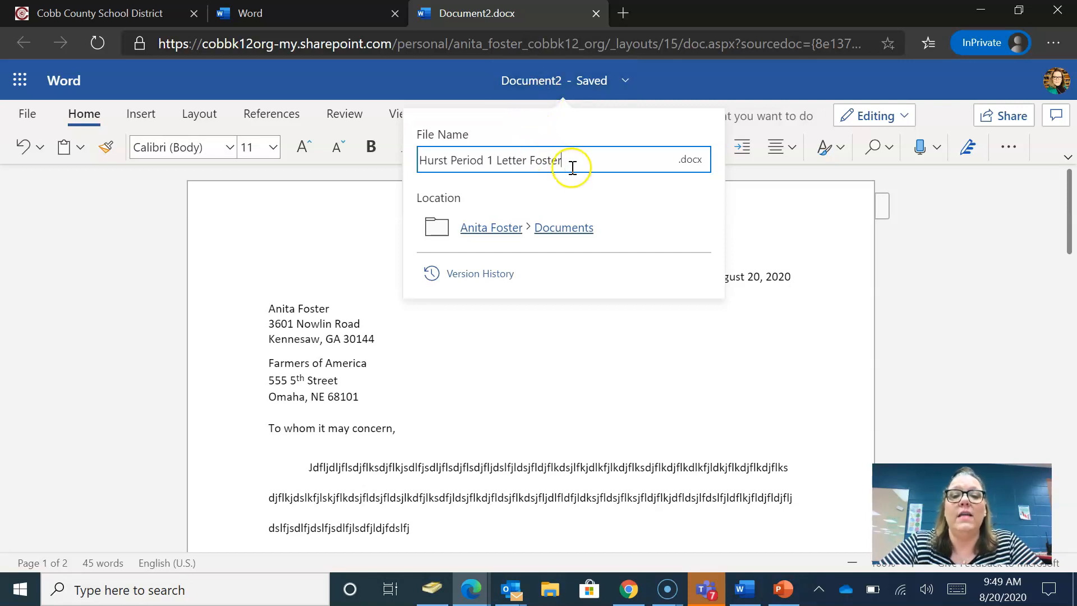
pyautogui.click(609, 424)
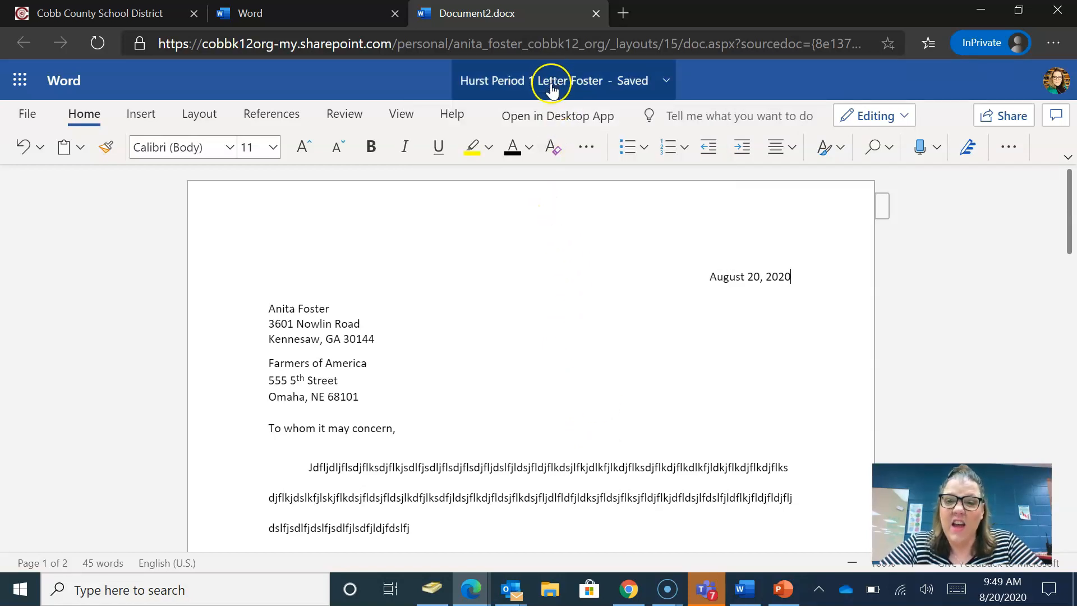
# - Close the private window, reload Office 365 and reopen the renamed letter from recent Word files
pyautogui.click(980, 46)
pyautogui.click(933, 159)
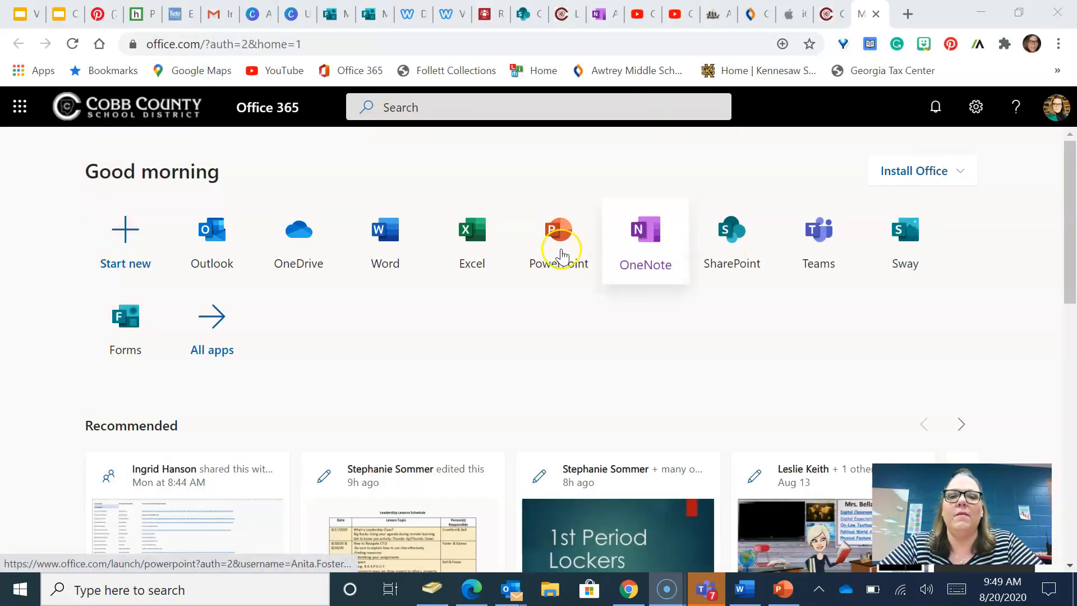
pyautogui.click(71, 45)
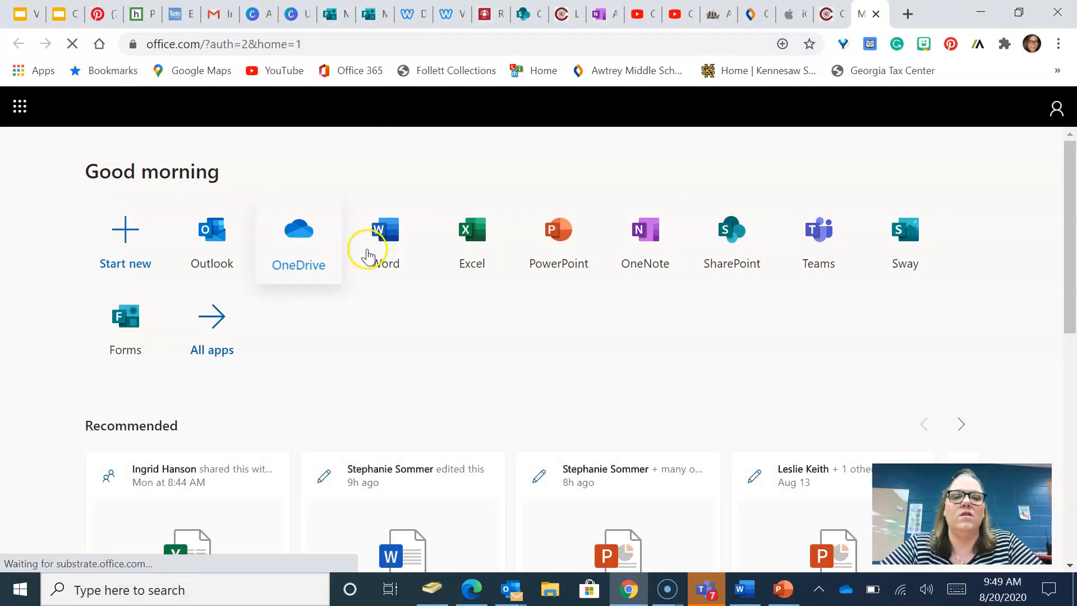
pyautogui.click(387, 247)
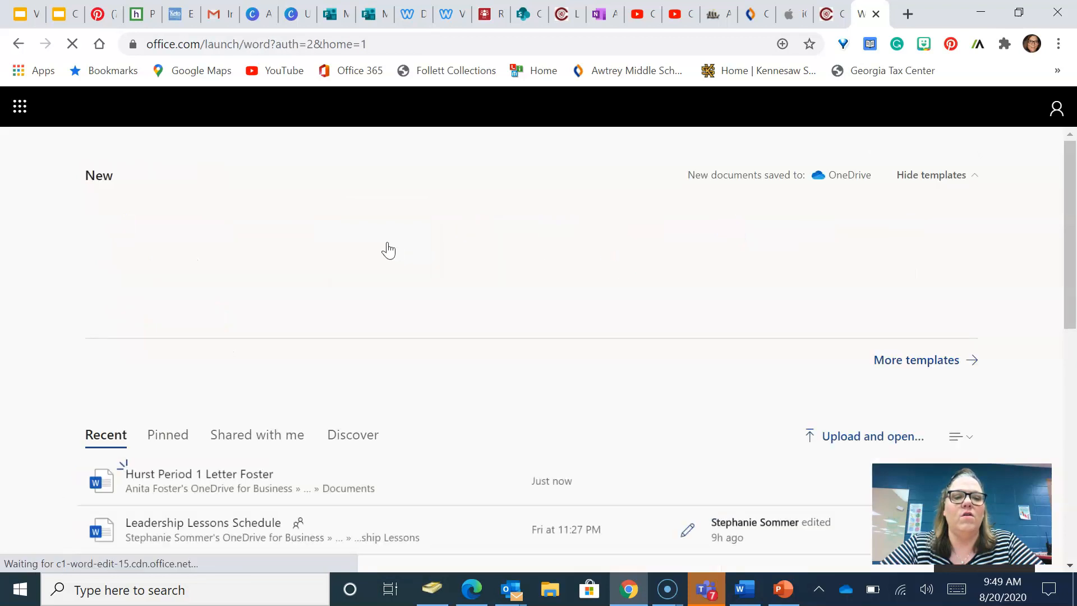
pyautogui.moveTo(1065, 197); pyautogui.dragTo(1073, 326)
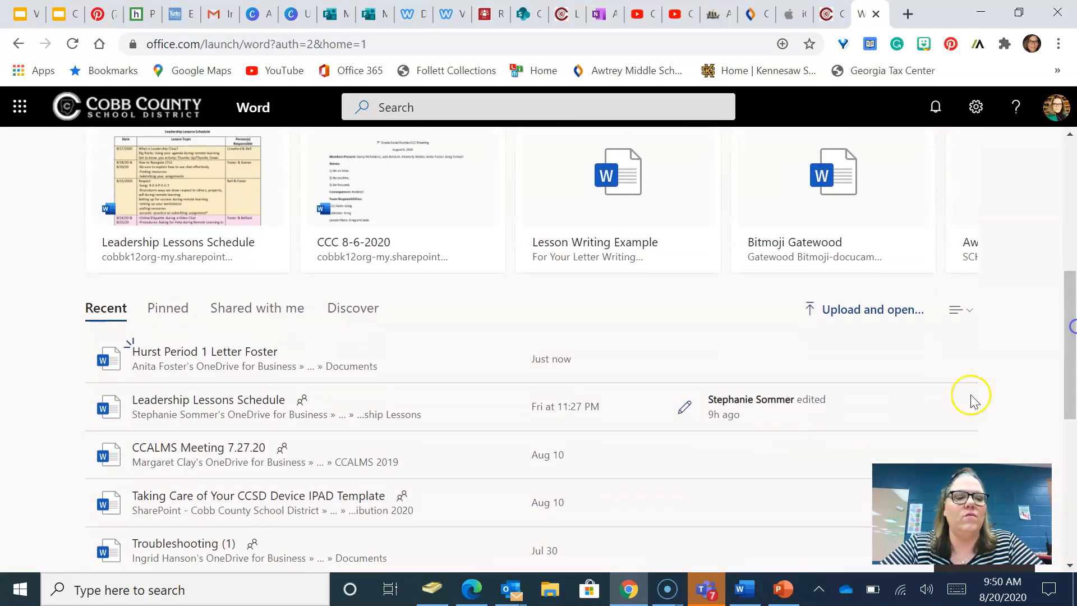
pyautogui.click(197, 354)
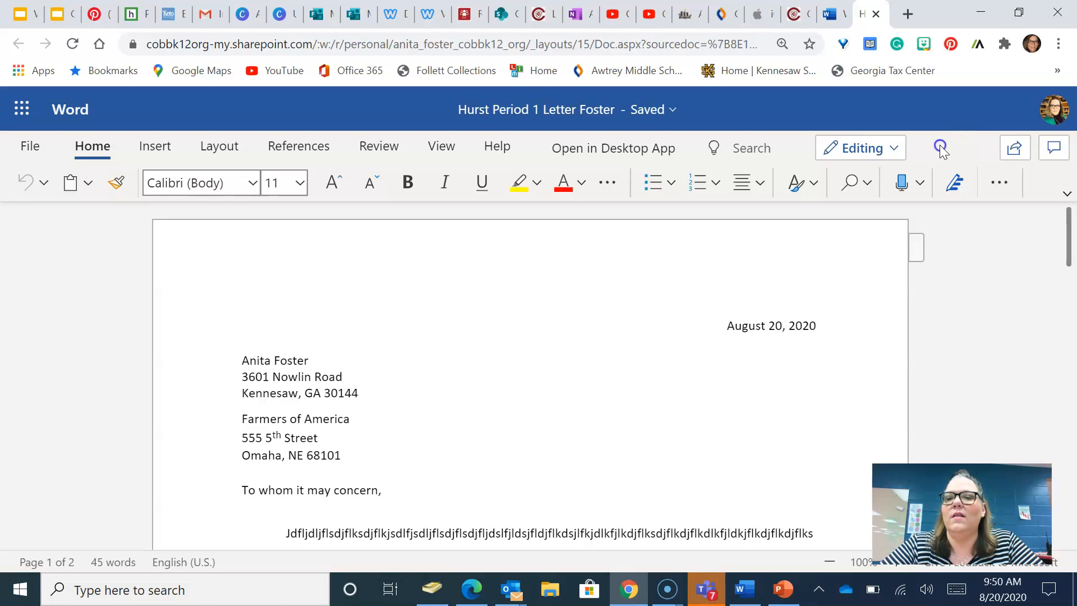
pyautogui.click(1066, 195)
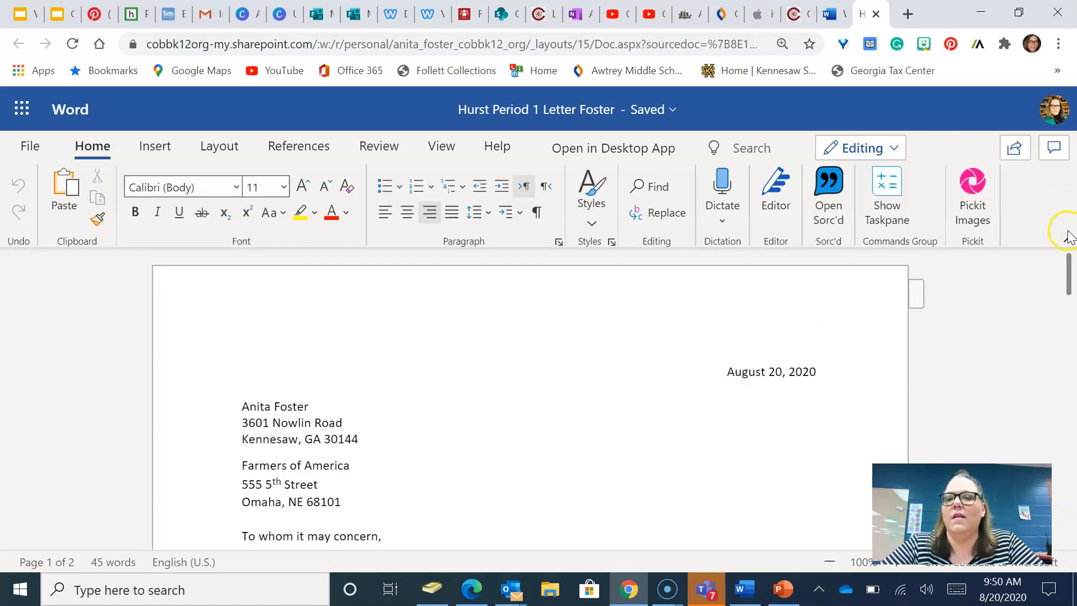
pyautogui.click(1068, 242)
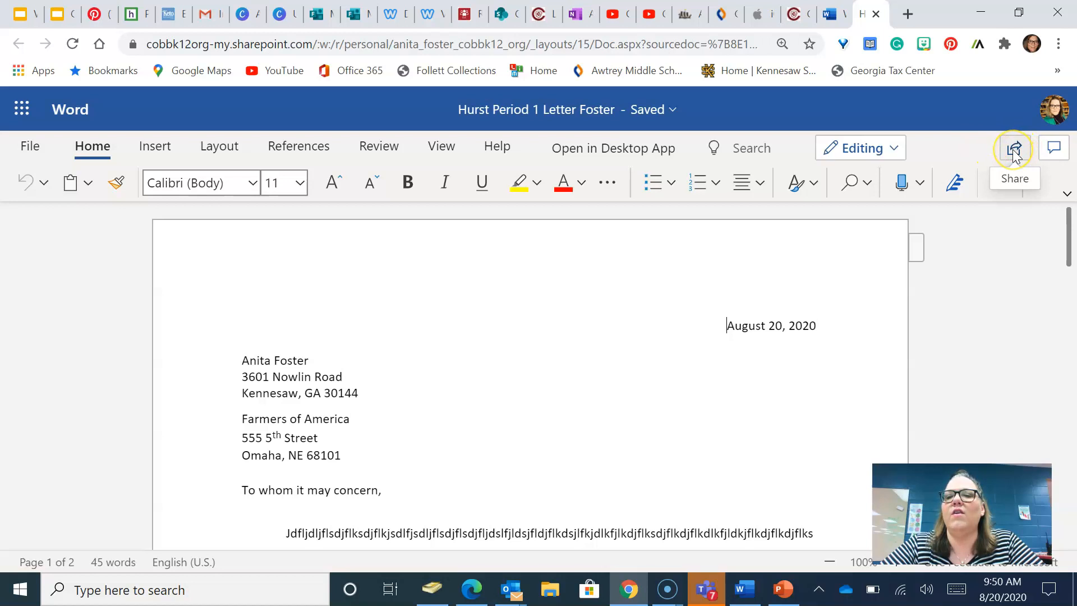
# - Open Send link sharing with the link limited to specific people who can edit
pyautogui.click(1014, 151)
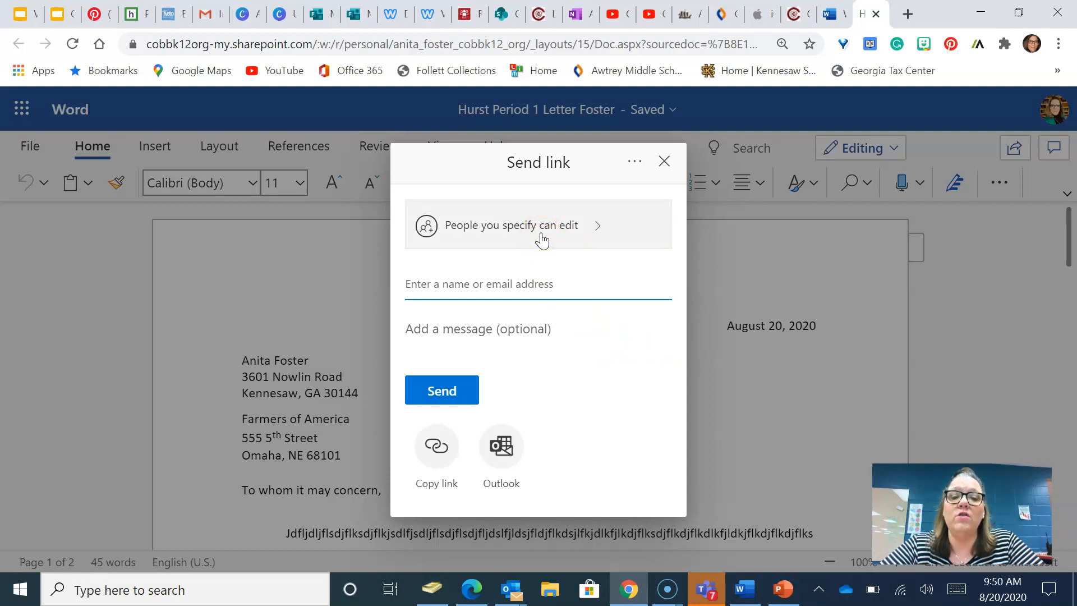
pyautogui.click(489, 286)
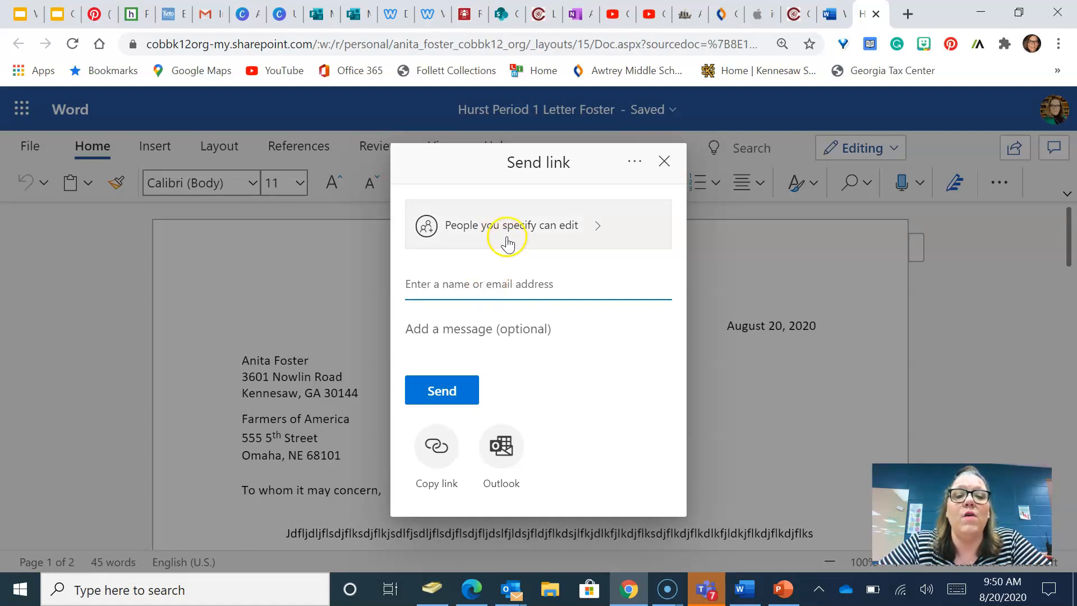
pyautogui.click(508, 241)
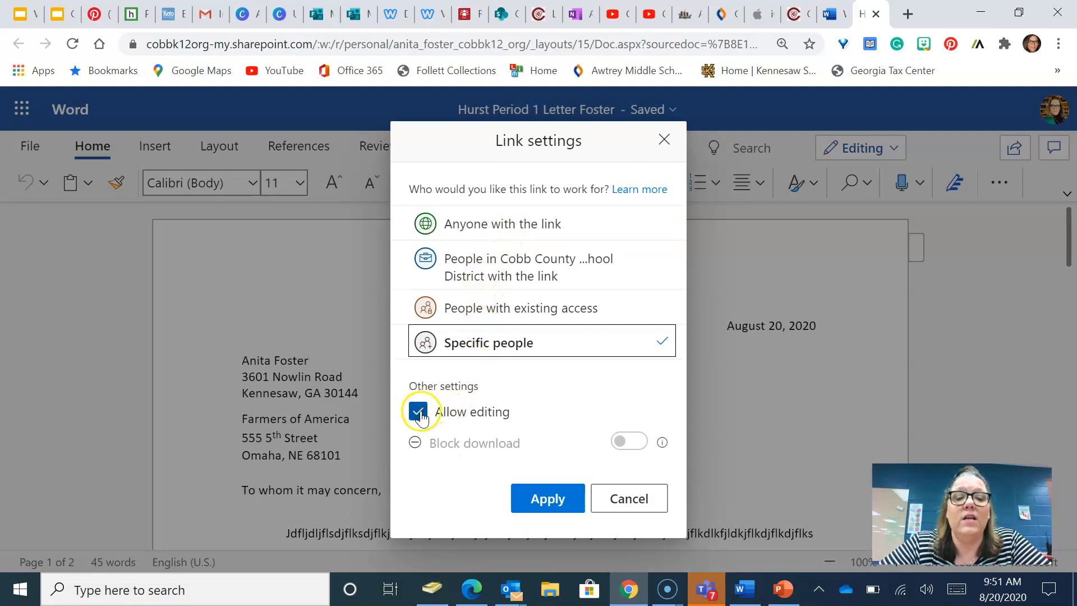
pyautogui.click(420, 417)
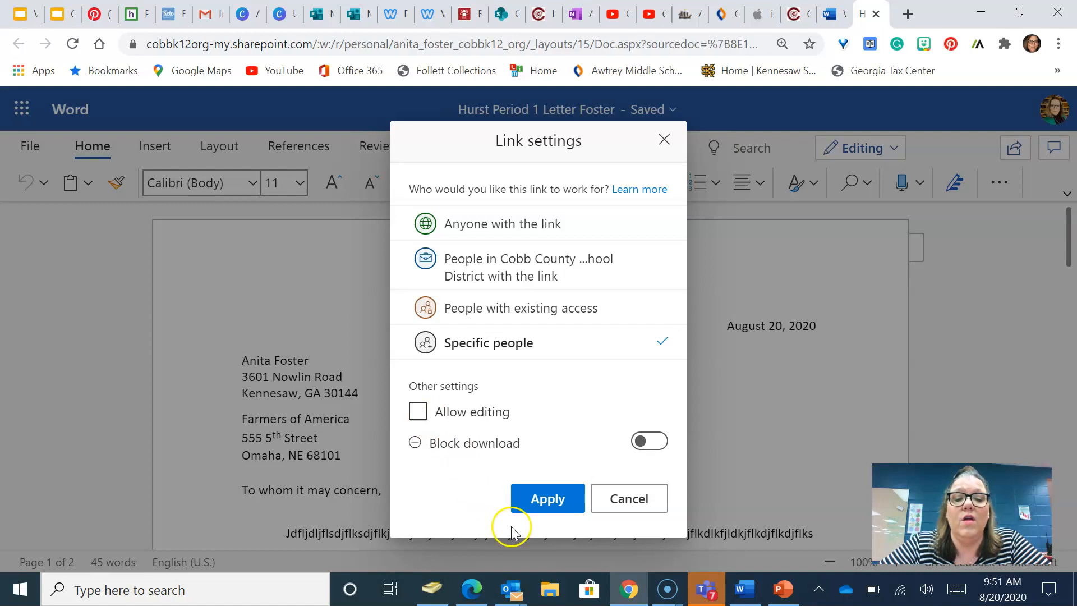
pyautogui.click(425, 415)
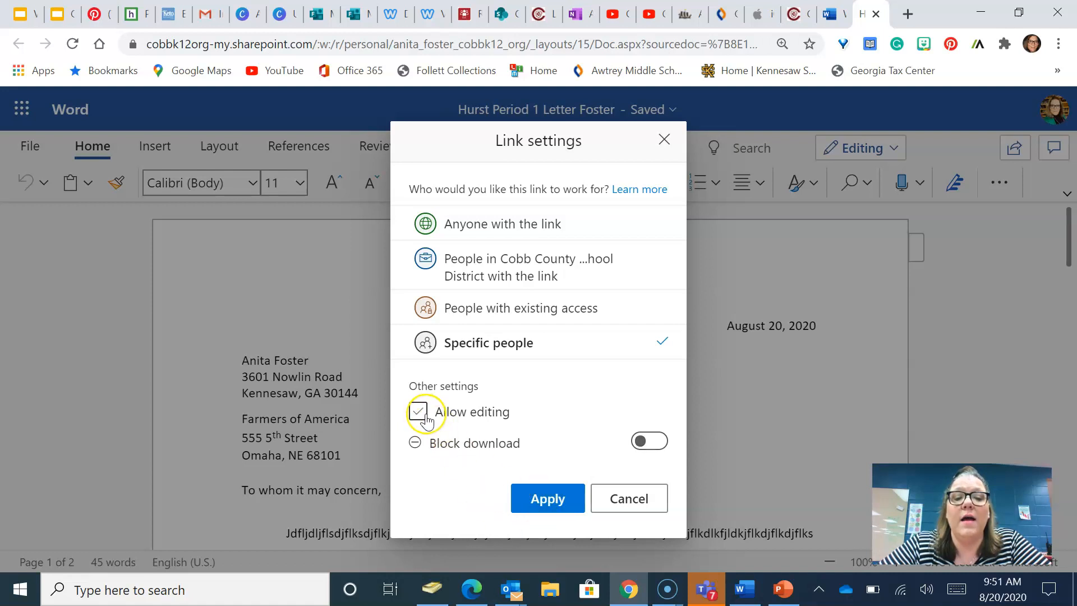
pyautogui.click(530, 499)
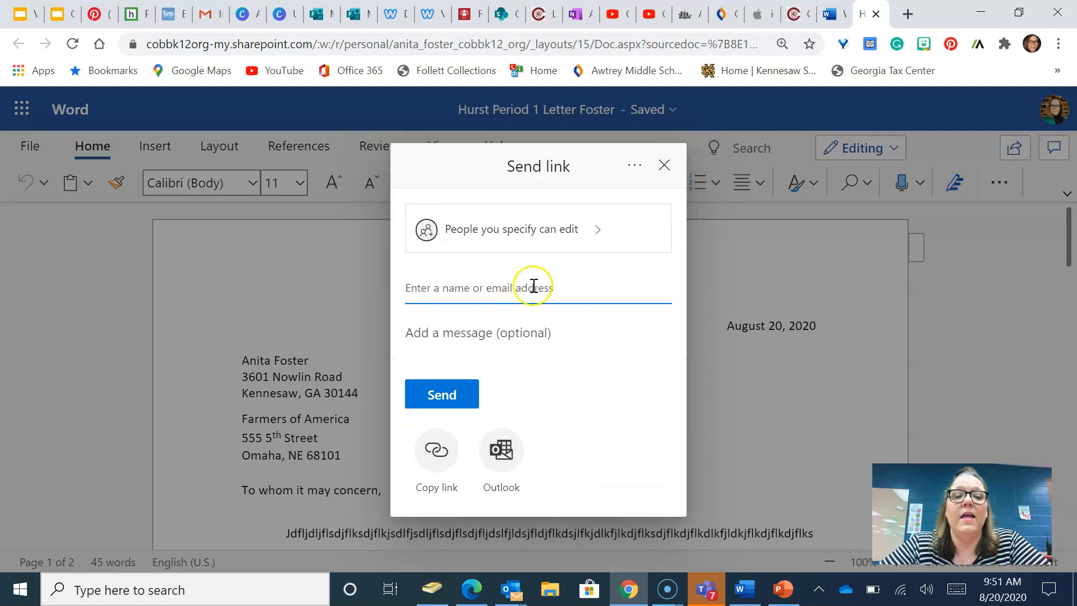
# - Send the letter's link to the suggested teacher with a note offering the requested example letter
pyautogui.write('Lori')
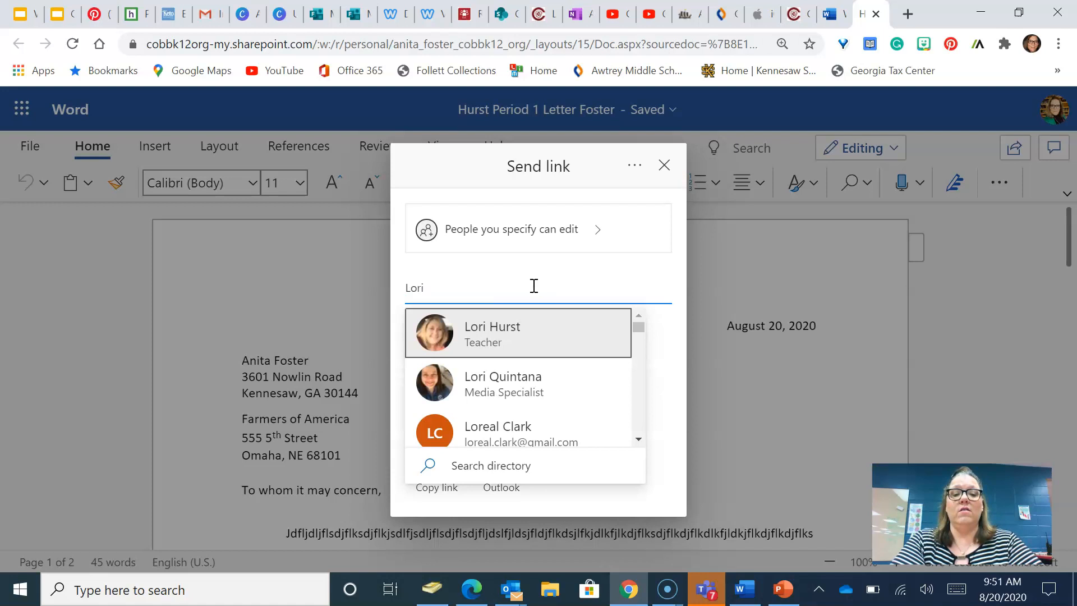
pyautogui.click(499, 344)
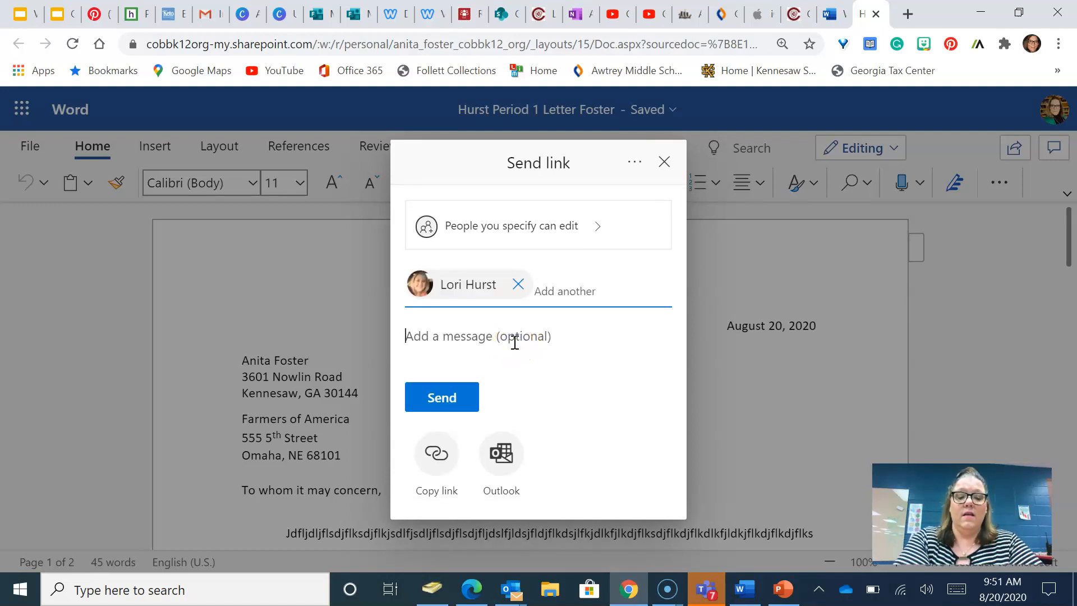
pyautogui.write('Here is an e')
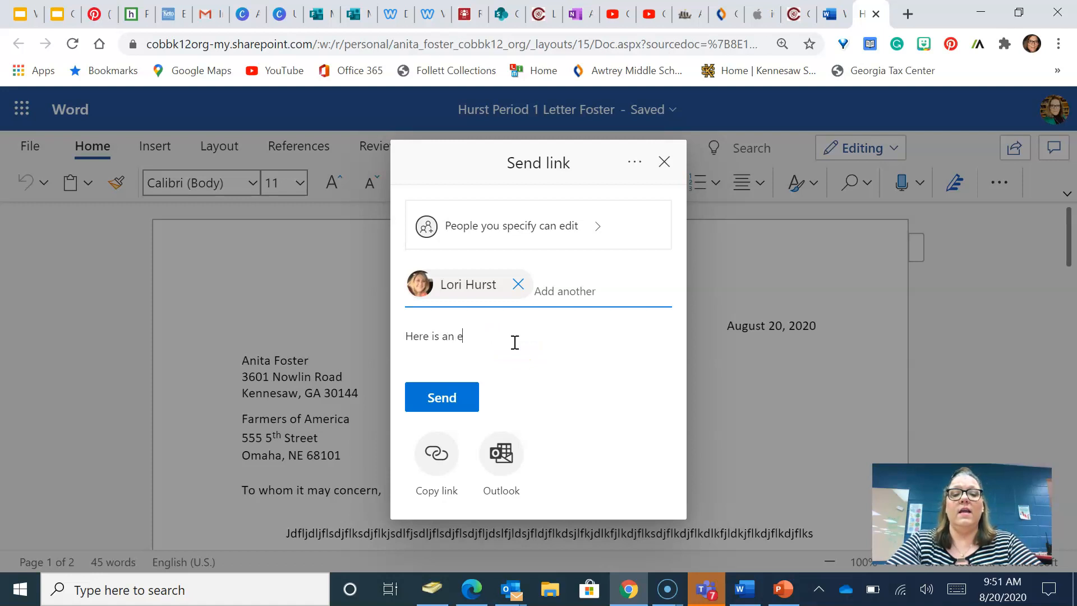
pyautogui.write('xample of ')
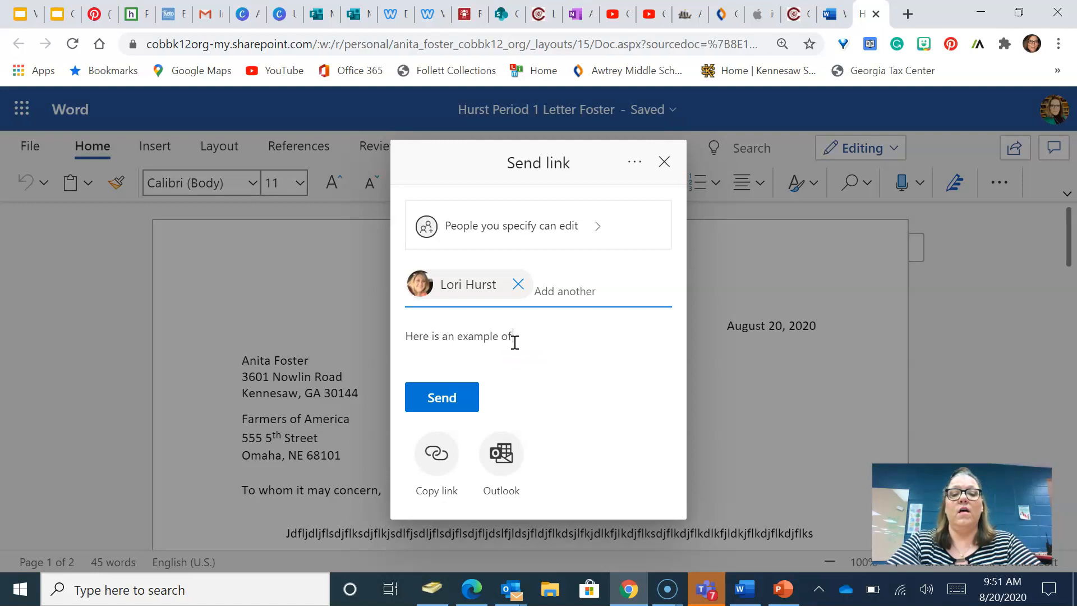
pyautogui.write('the le')
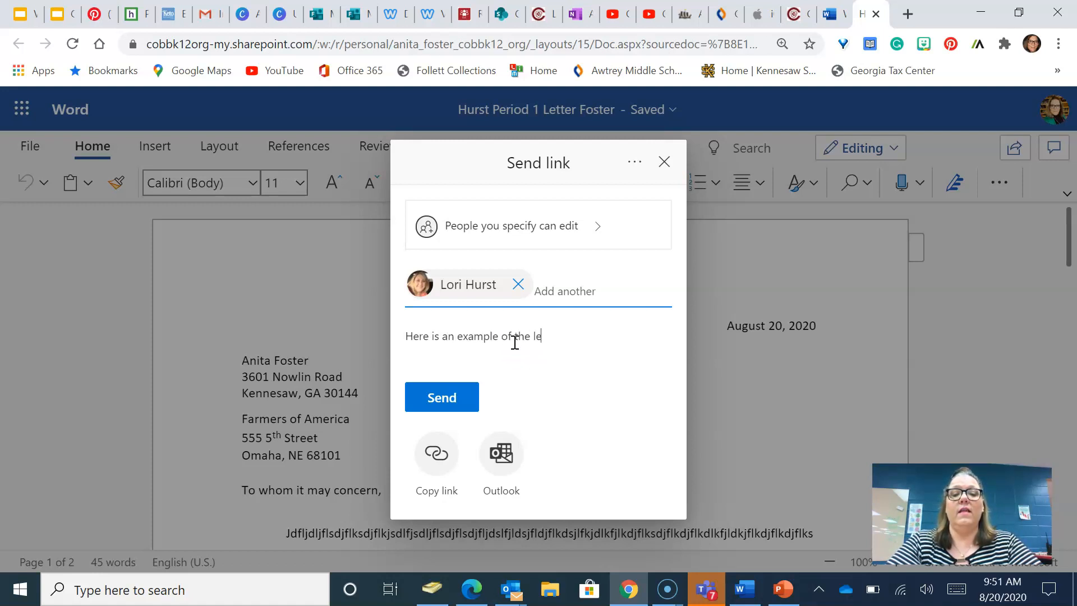
pyautogui.write('tter you an')
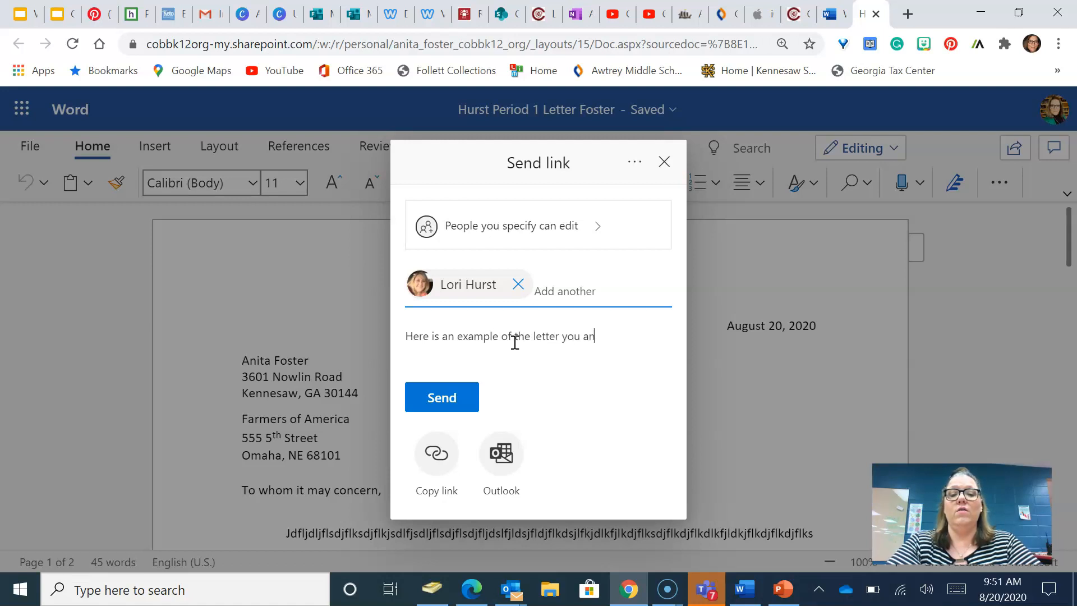
pyautogui.write('d Mrs. Va')
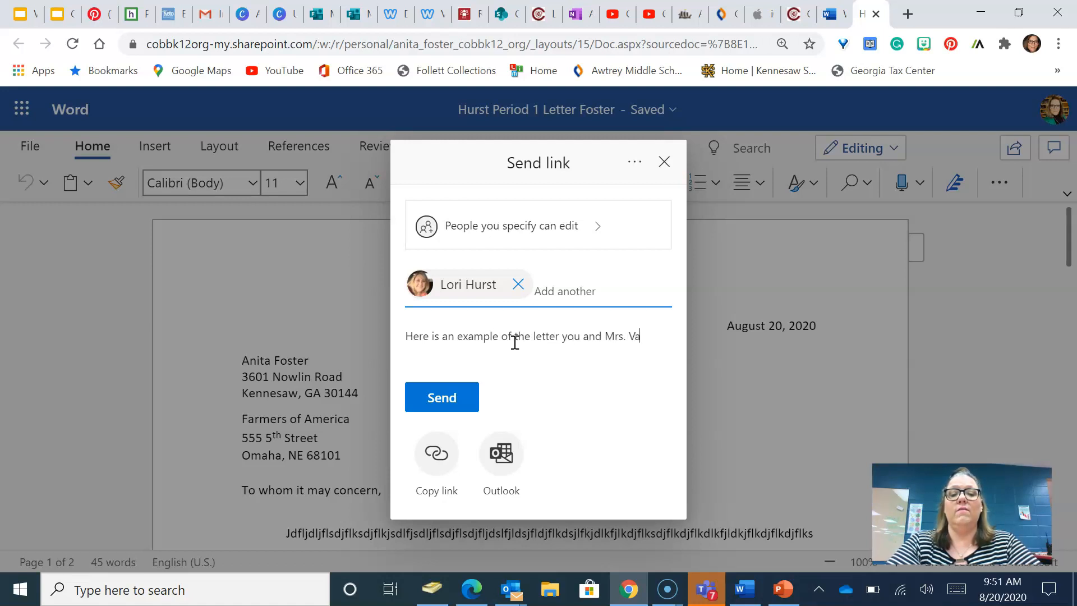
pyautogui.write('nn asked fo')
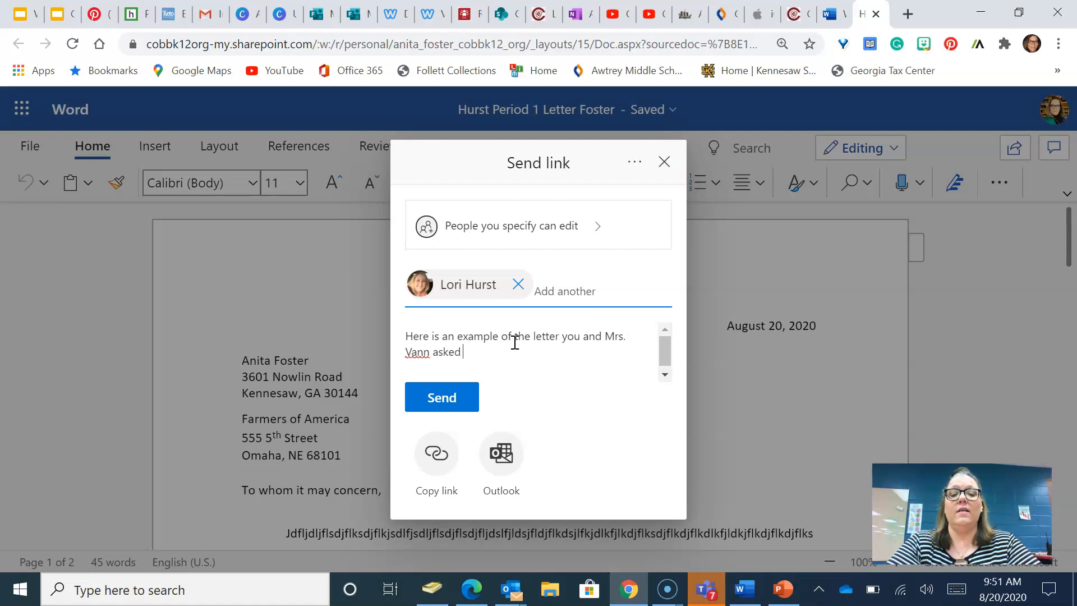
pyautogui.press('BackSpace')
pyautogui.press('BackSpace')
pyautogui.write('me to')
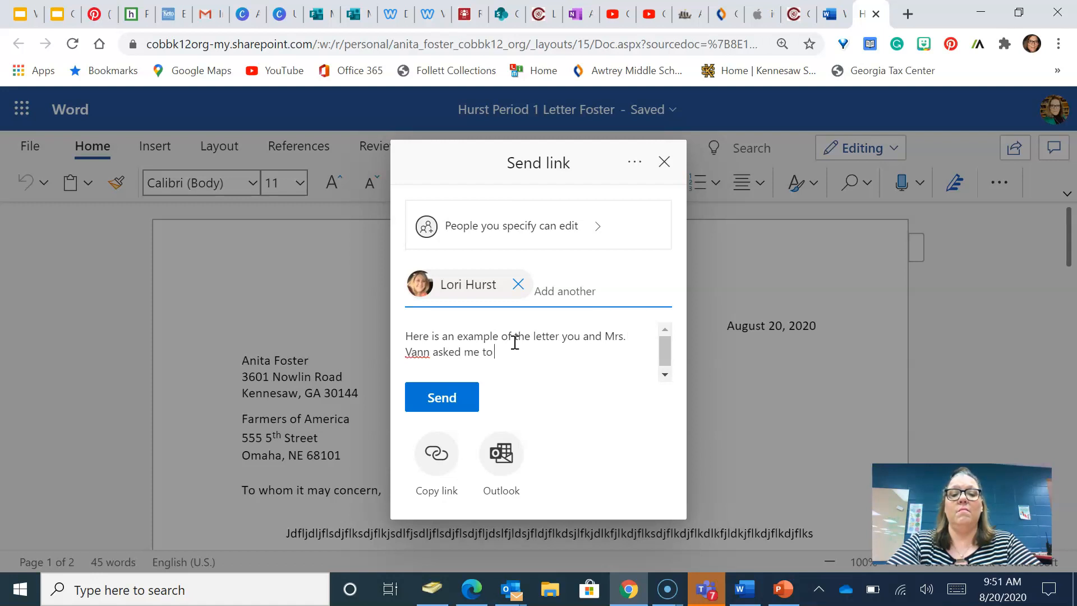
pyautogui.write(' do.')
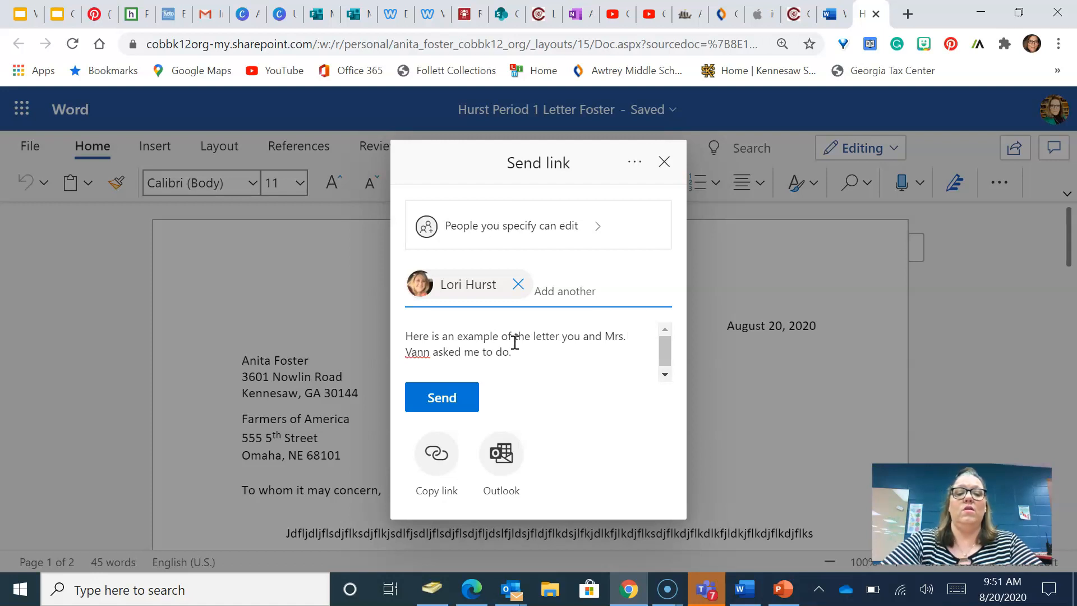
pyautogui.click(446, 403)
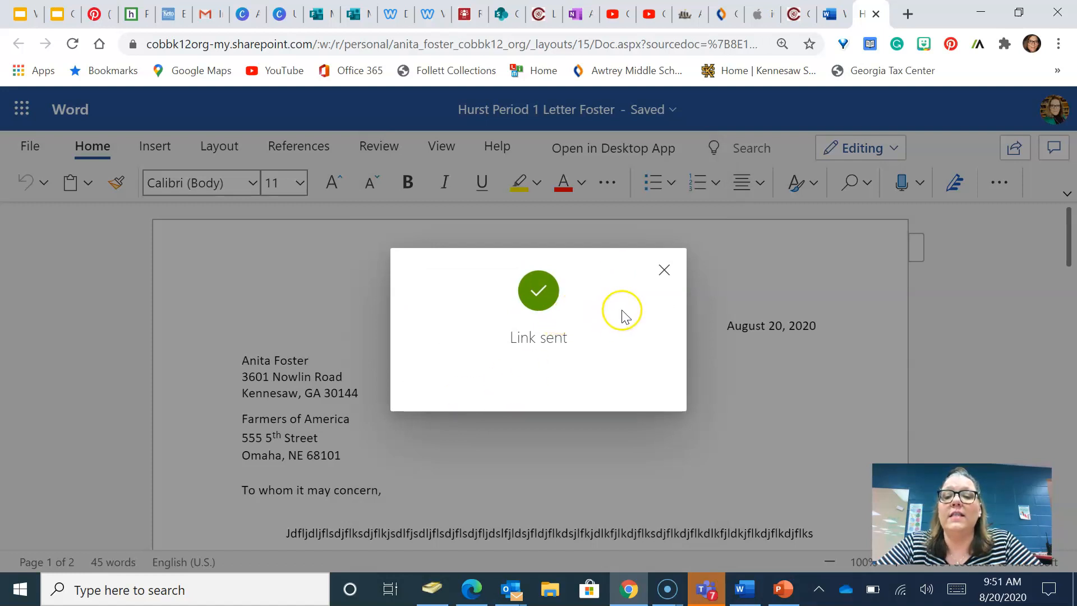
pyautogui.click(665, 271)
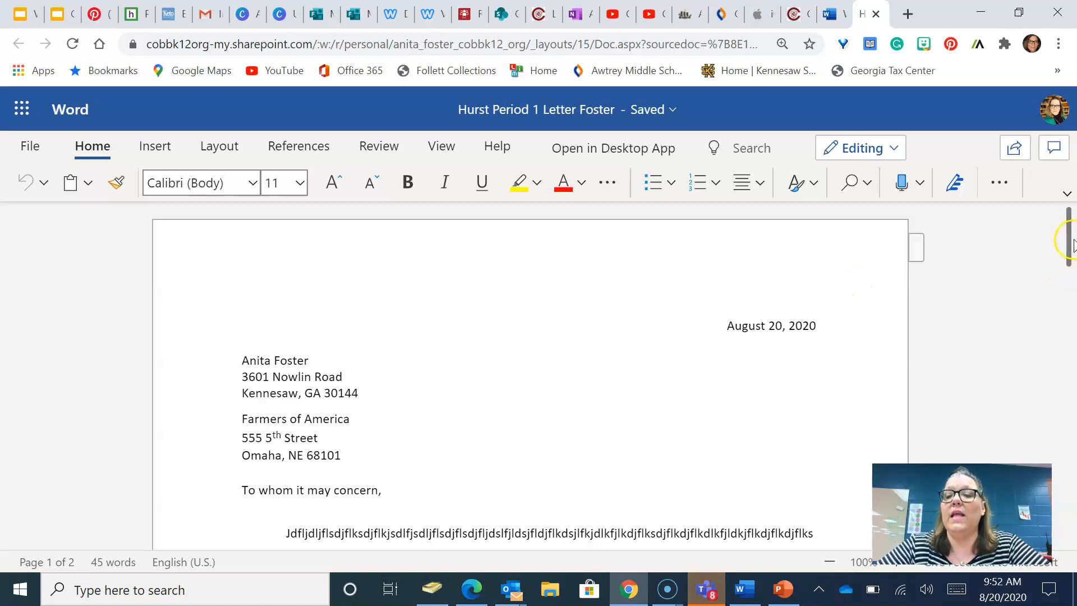
# - Scroll the letter down slightly to show the body through the 'Sincerely,' closing
pyautogui.moveTo(1071, 242); pyautogui.dragTo(1071, 270)
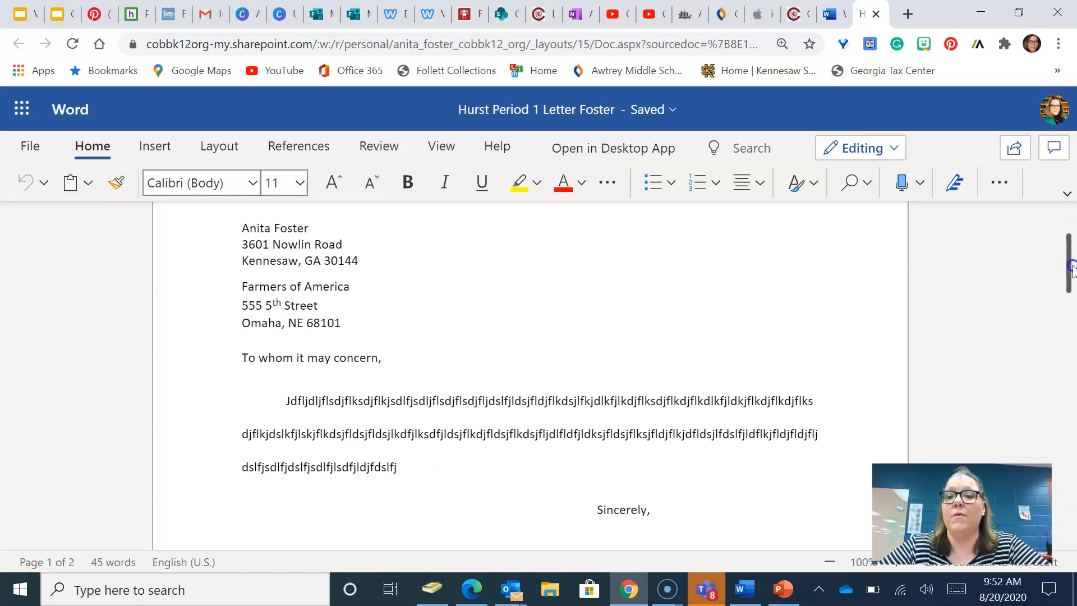
# - Add the comment 'This needs more details.' to a few letters in the first body paragraph
pyautogui.click(1054, 149)
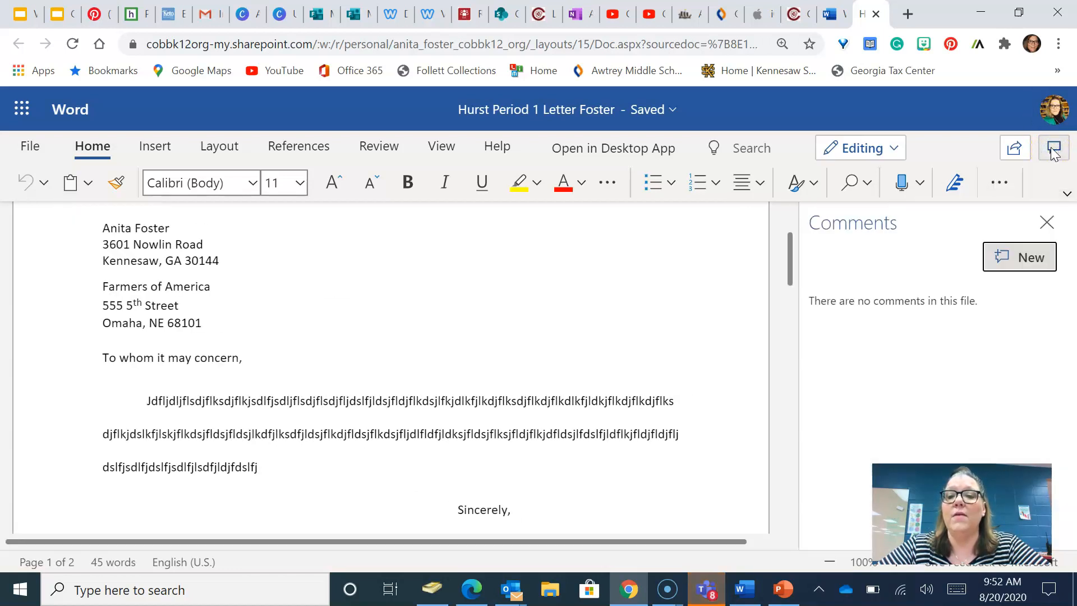
pyautogui.click(581, 401)
pyautogui.moveTo(582, 400); pyautogui.dragTo(611, 401)
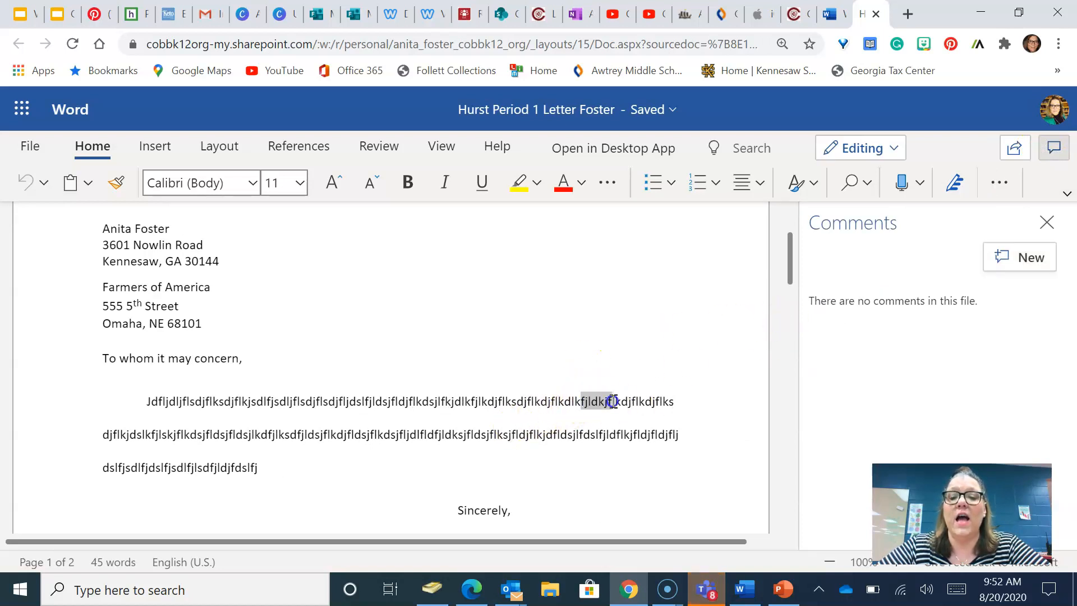
pyautogui.click(1031, 255)
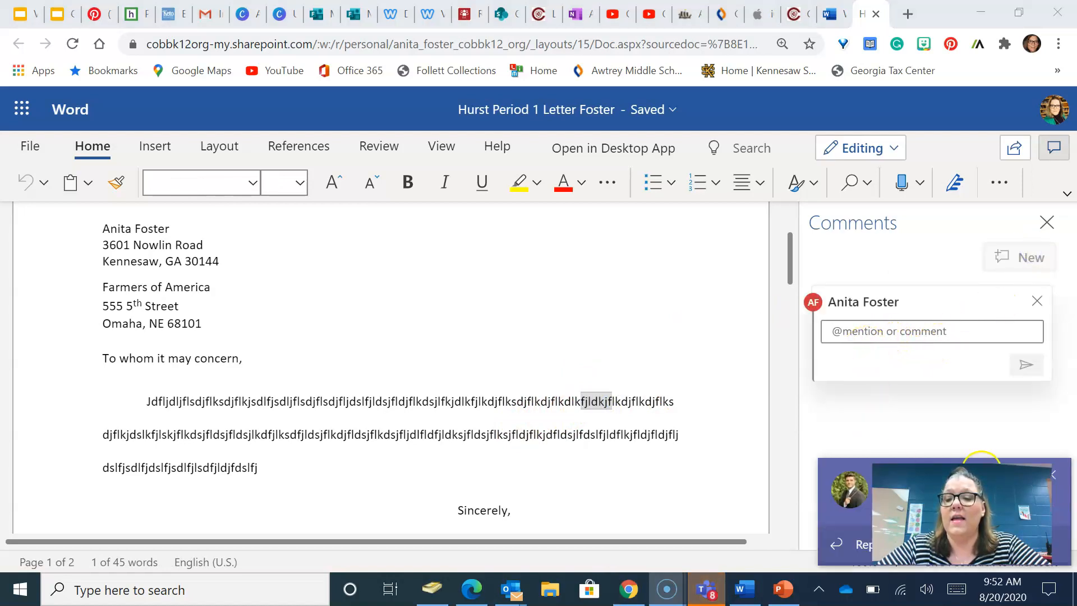
pyautogui.click(1052, 473)
pyautogui.click(912, 330)
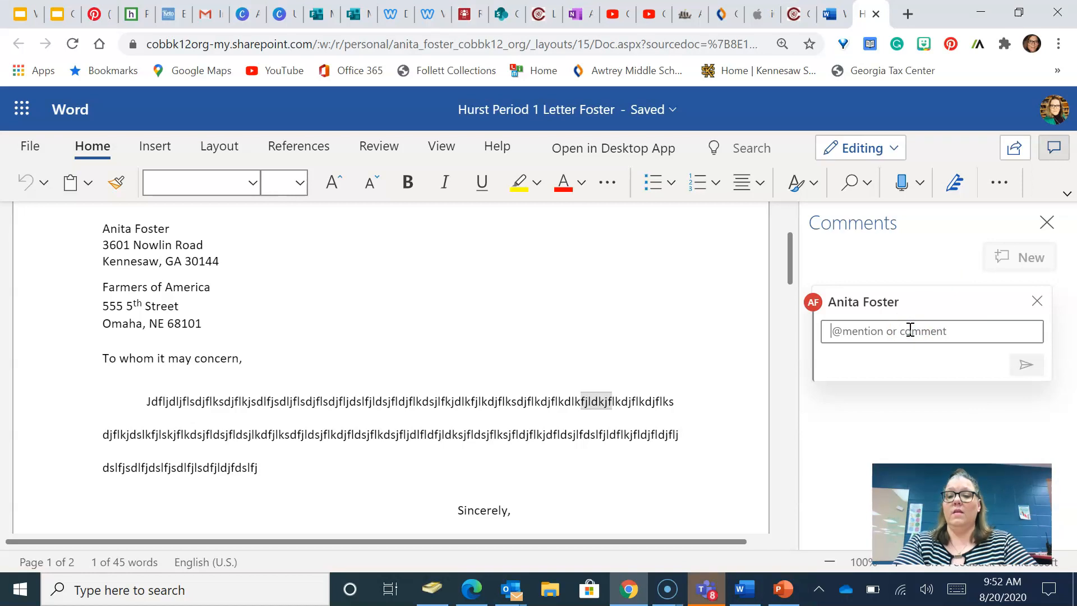
pyautogui.write('This')
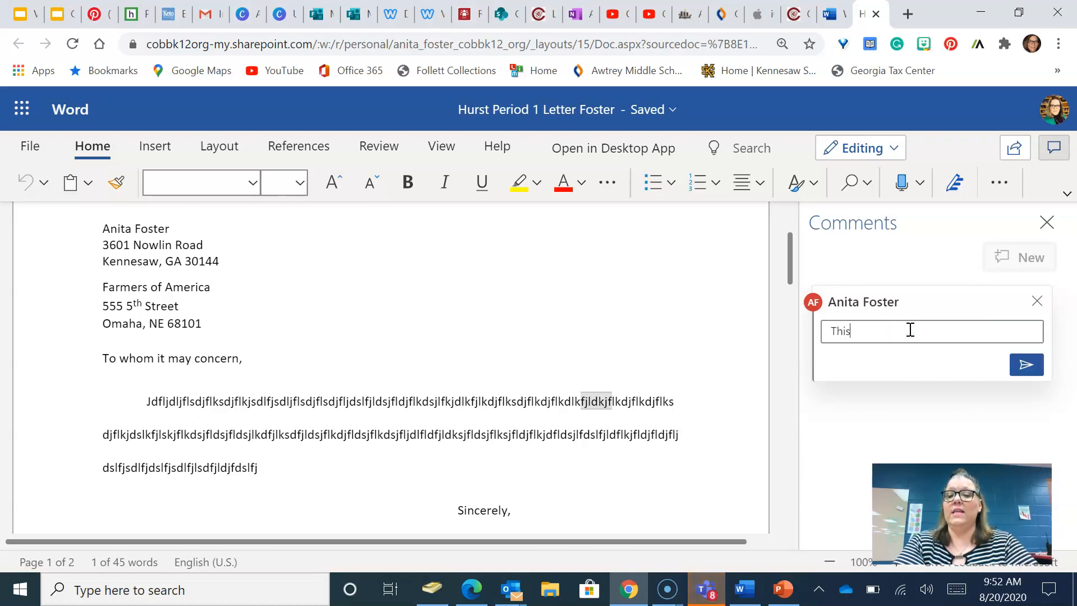
pyautogui.write(' needs more')
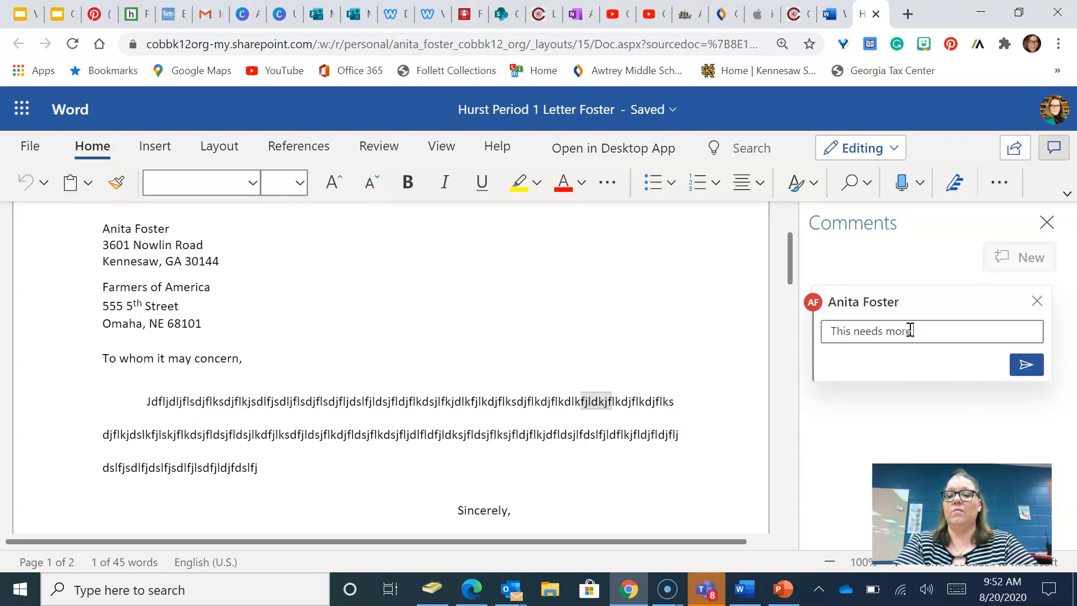
pyautogui.write(' details.')
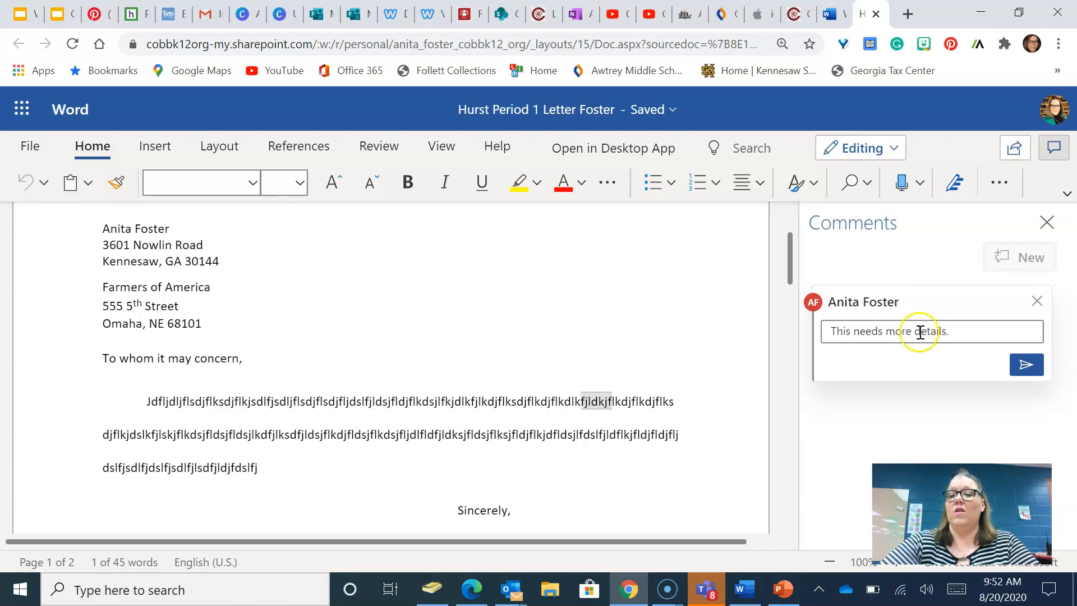
pyautogui.click(1028, 366)
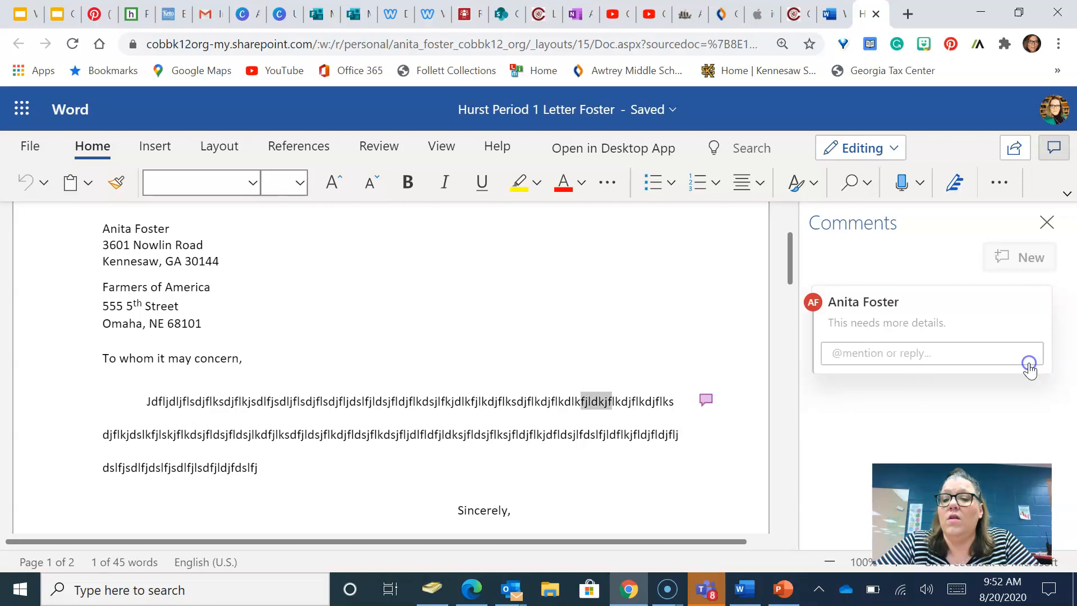
# - Review the posted comment and begin selecting text in the last body line
pyautogui.click(705, 400)
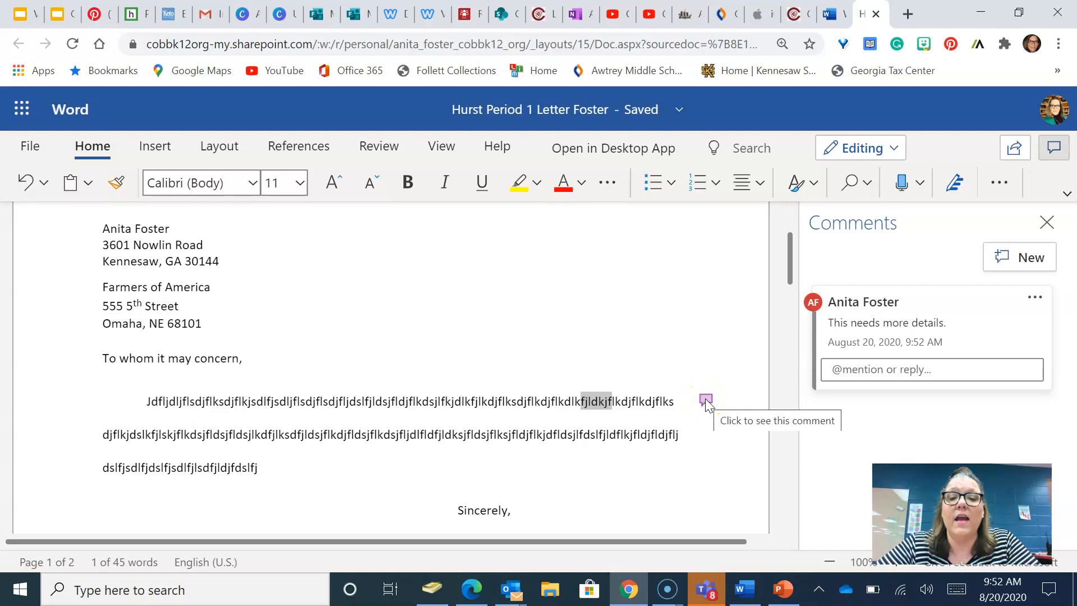
pyautogui.click(848, 403)
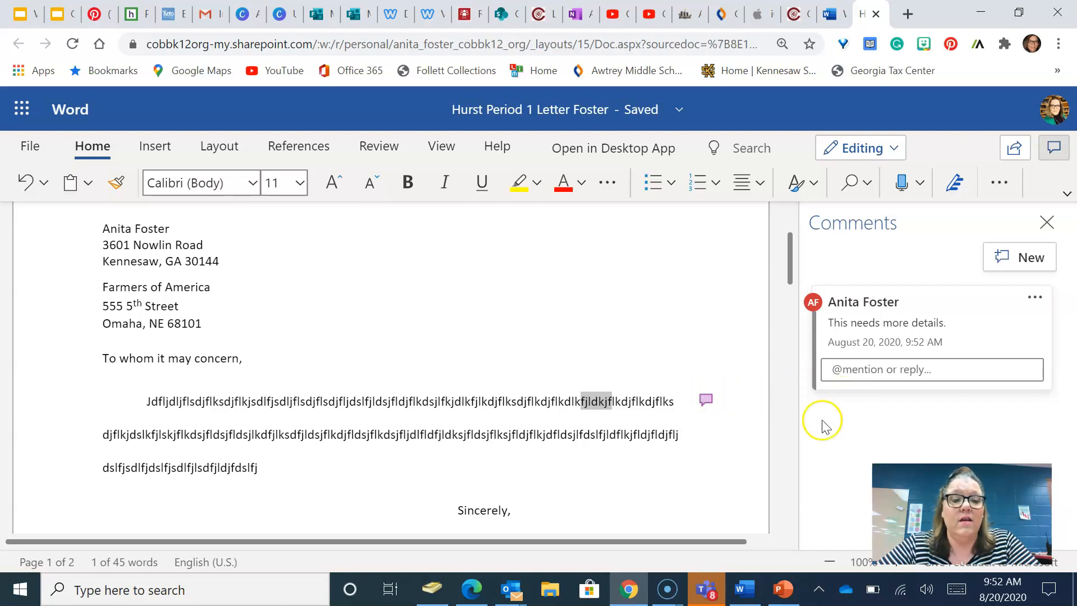
pyautogui.click(191, 467)
# - Comment 'Wrong use of the word.' on the selected letters in the last body line
pyautogui.moveTo(191, 467); pyautogui.dragTo(209, 467)
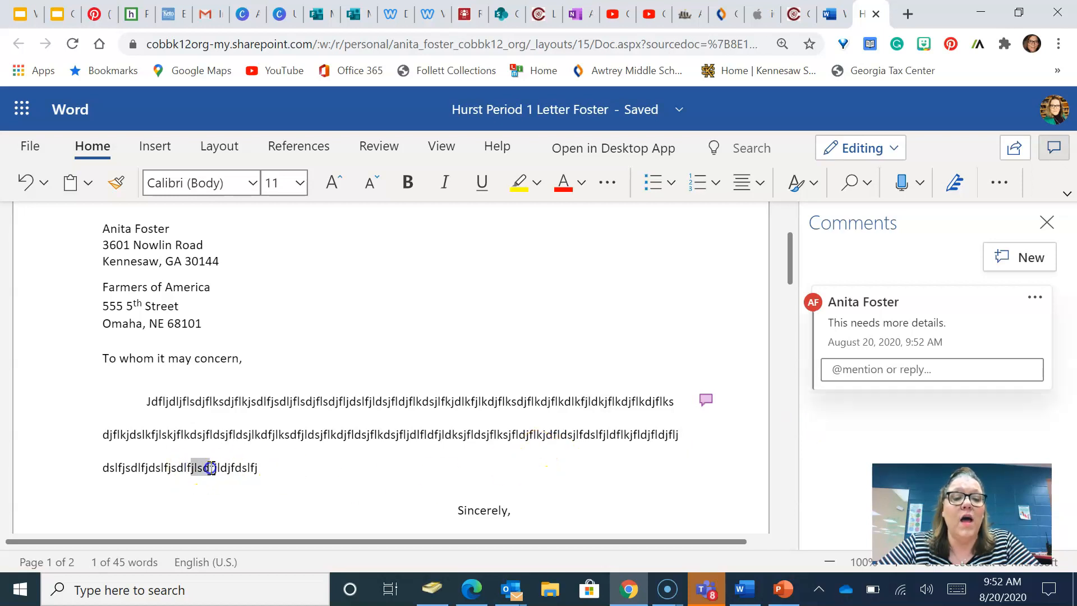
pyautogui.click(1042, 274)
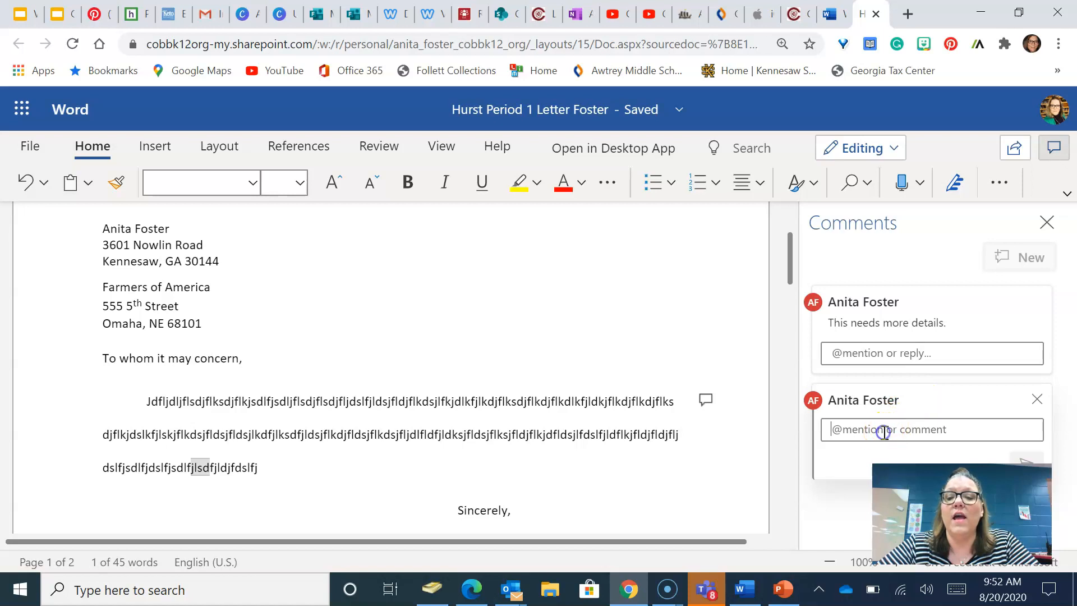
pyautogui.write('Wrong')
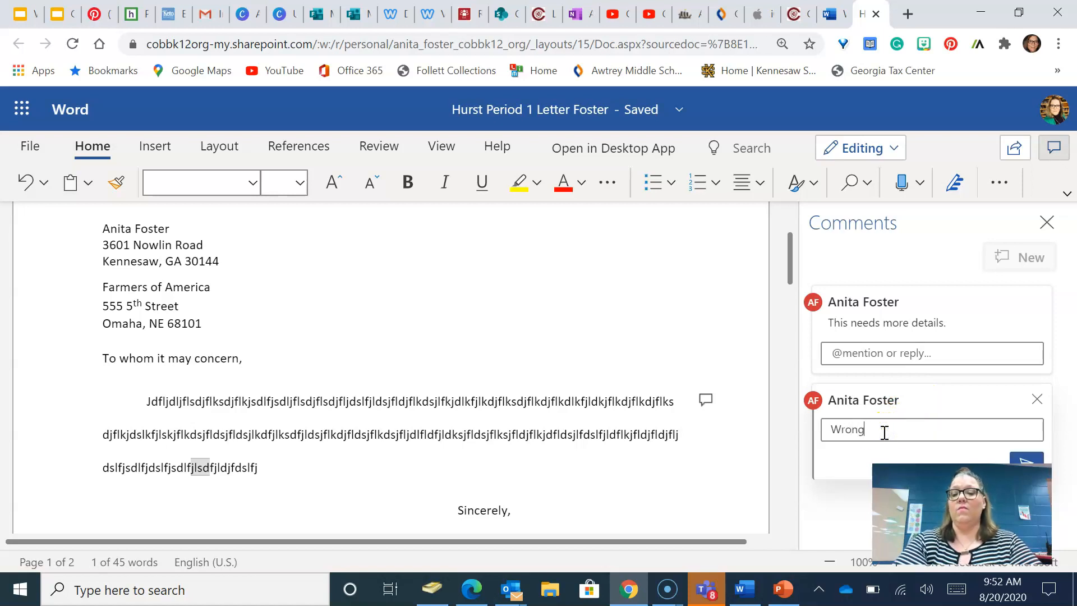
pyautogui.write(' use of the word.')
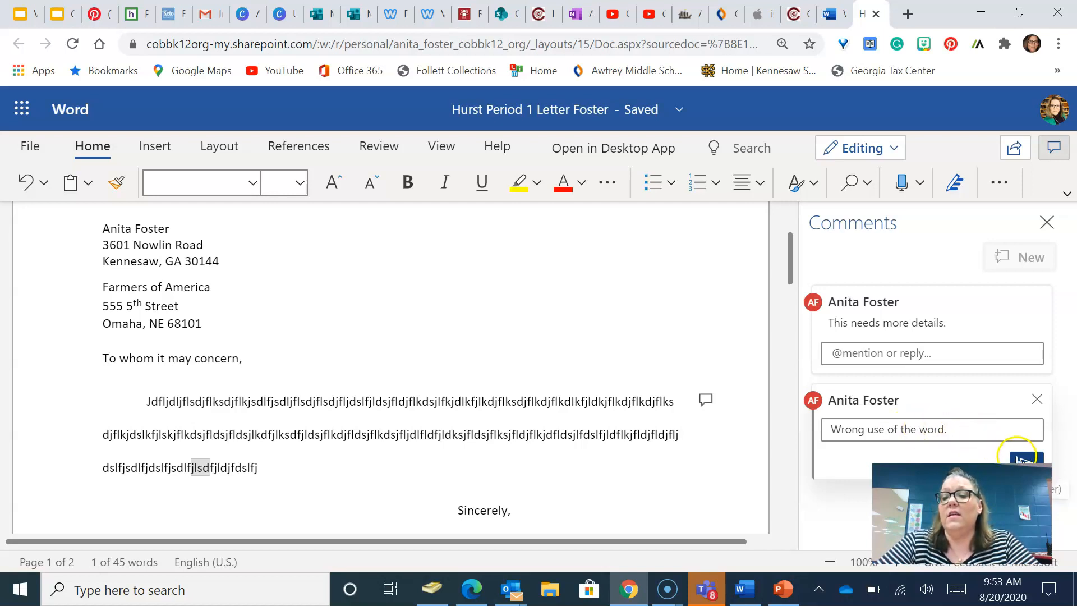
pyautogui.click(1024, 459)
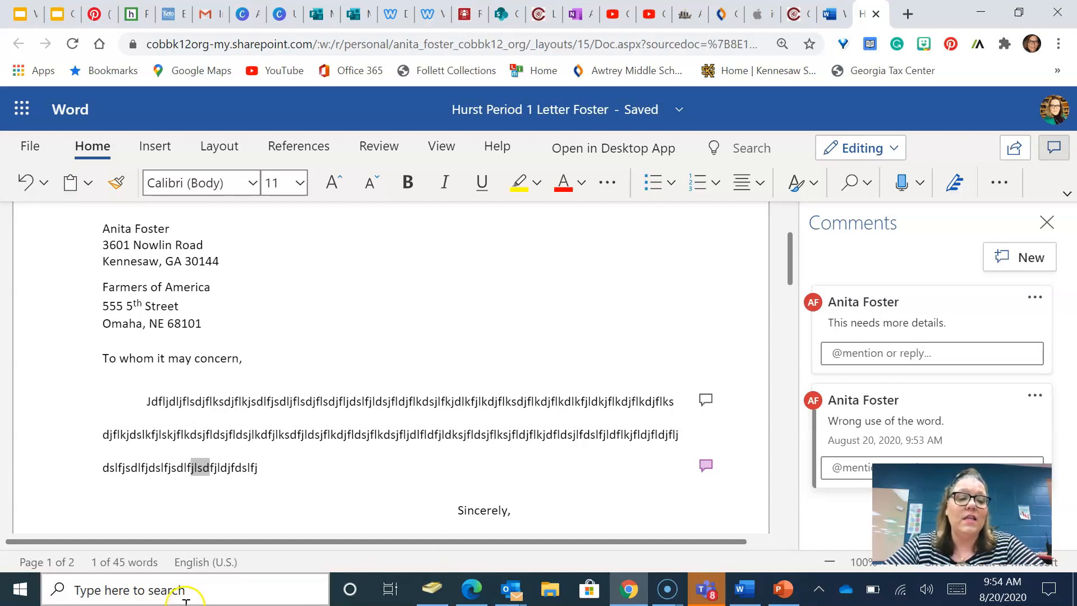
pyautogui.click(20, 588)
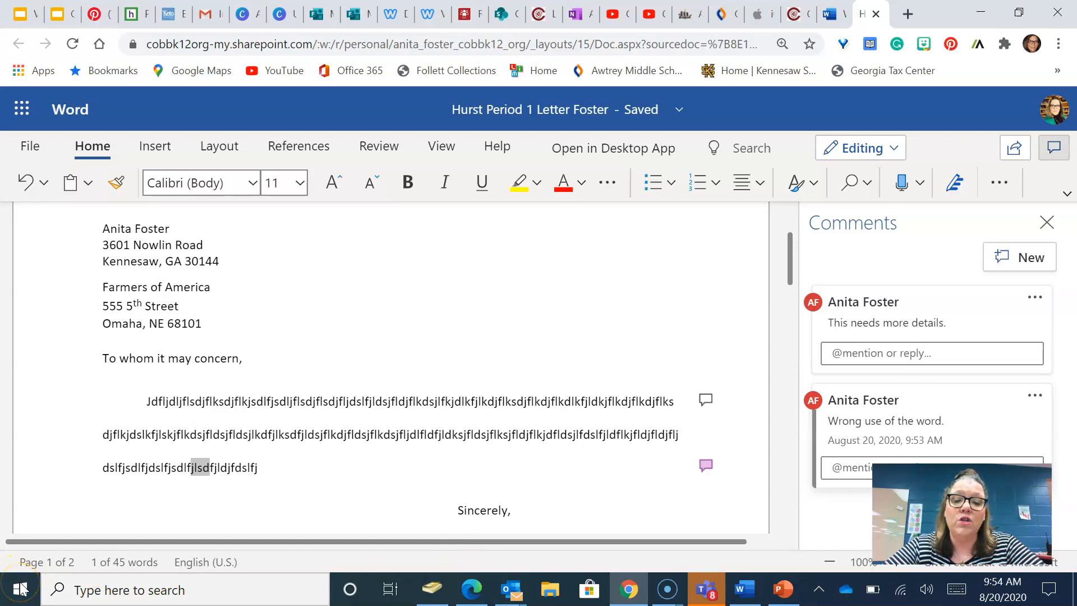